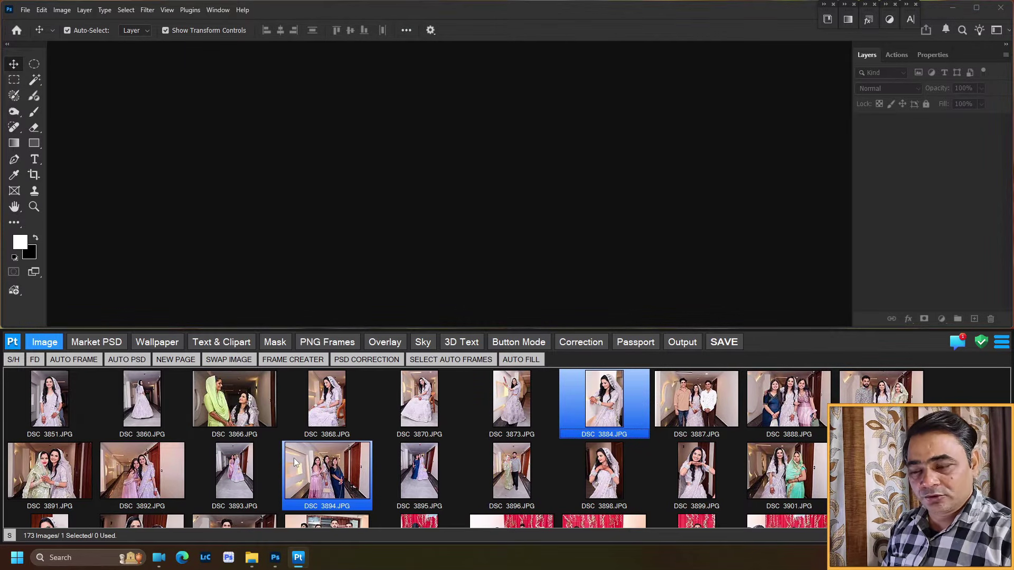
# Step: Select portrait photos DSC_3851, DSC_3860, DSC_3868, DSC_3870, DSC_3873 and DSC_3884 and open a matching six-frame Auto PSD template
pyautogui.click(131, 365)
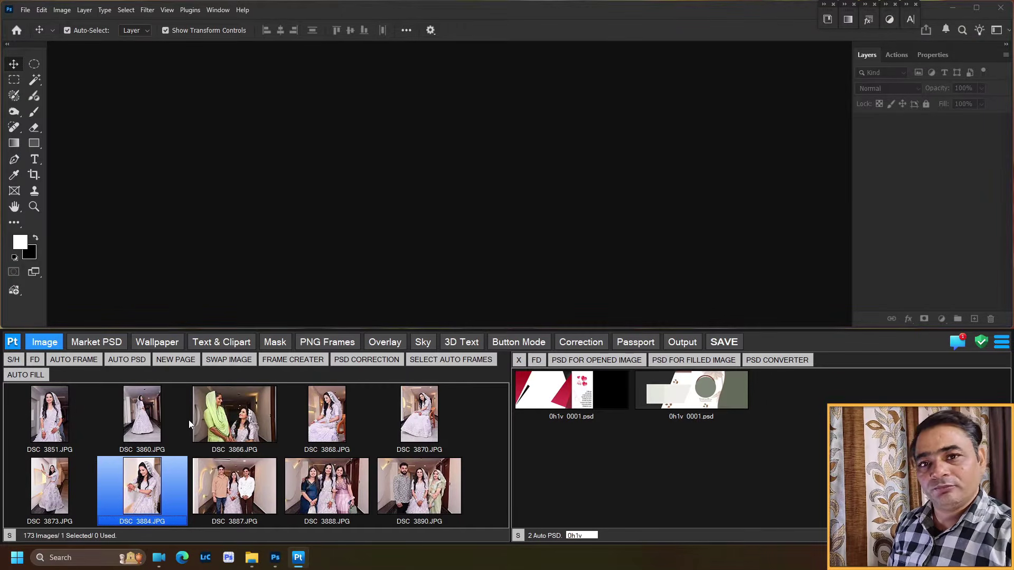
pyautogui.click(63, 409)
pyautogui.keyDown('ctrl'); pyautogui.click(126, 422); pyautogui.keyUp('ctrl')
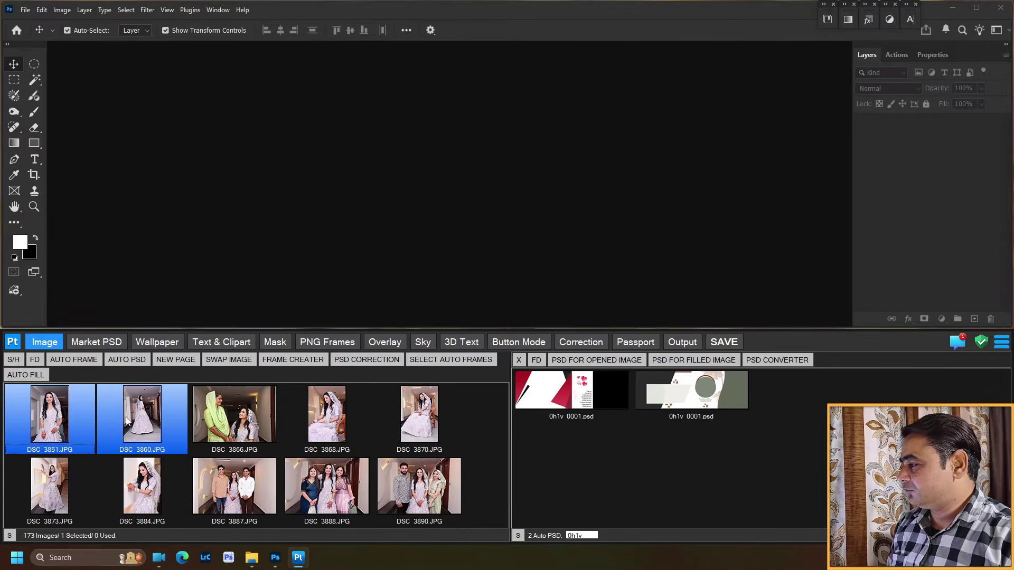
pyautogui.keyDown('ctrl'); pyautogui.click(307, 430); pyautogui.keyUp('ctrl')
pyautogui.keyDown('ctrl'); pyautogui.click(413, 423); pyautogui.keyUp('ctrl')
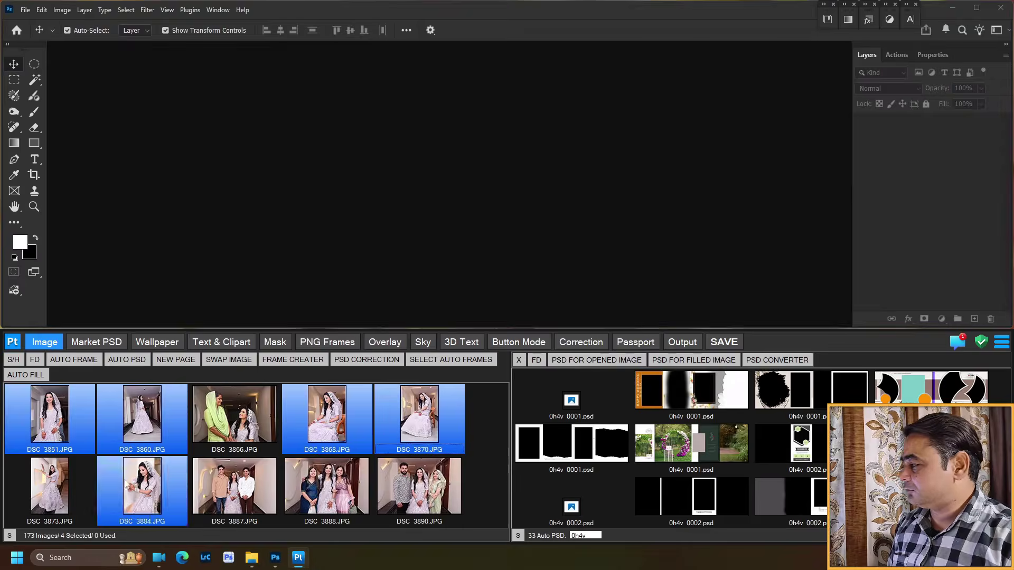
pyautogui.keyDown('ctrl'); pyautogui.click(33, 495); pyautogui.keyUp('ctrl')
pyautogui.keyDown('ctrl'); pyautogui.click(151, 488); pyautogui.keyUp('ctrl')
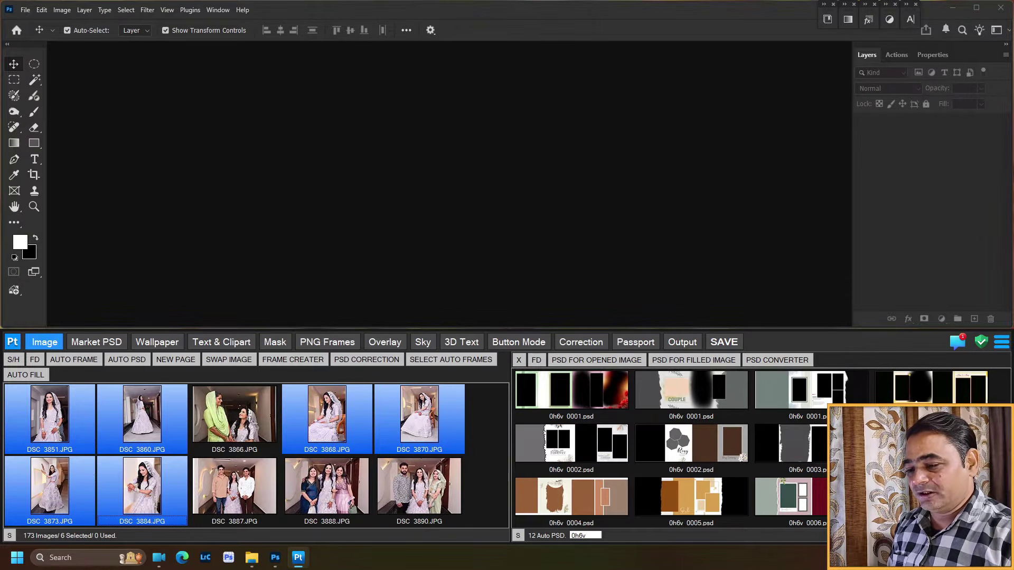
pyautogui.click(921, 535)
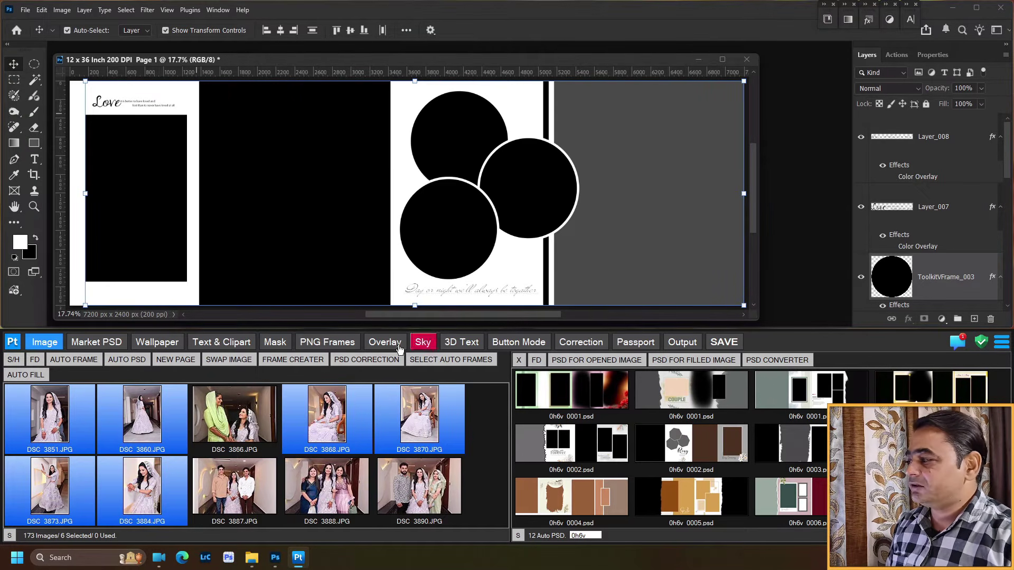
# Step: Select the upper circular frame on the album spread and fill it with photo DSC_3868
pyautogui.click(333, 185)
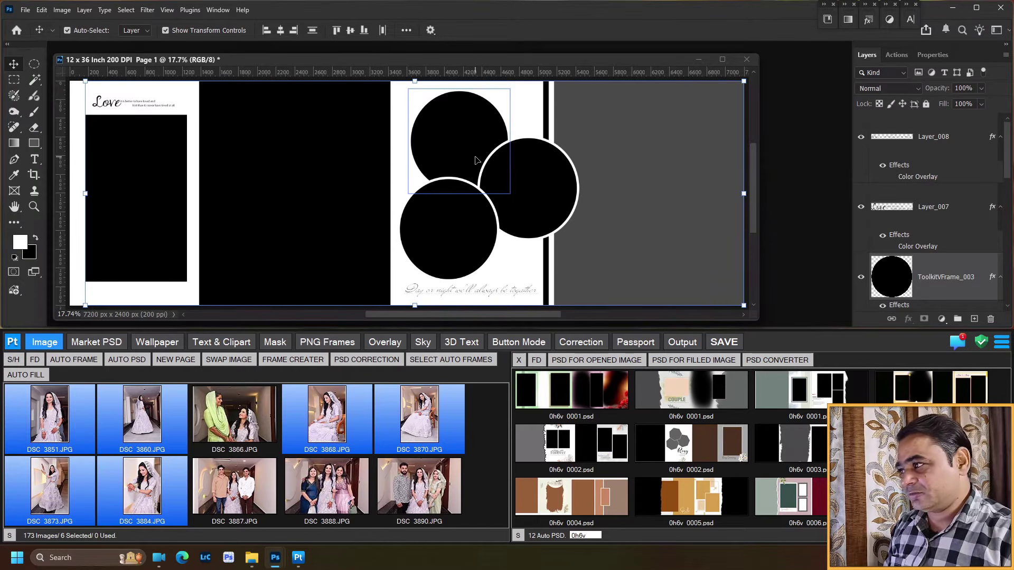
pyautogui.click(449, 129)
pyautogui.rightClick(447, 126)
pyautogui.click(475, 131)
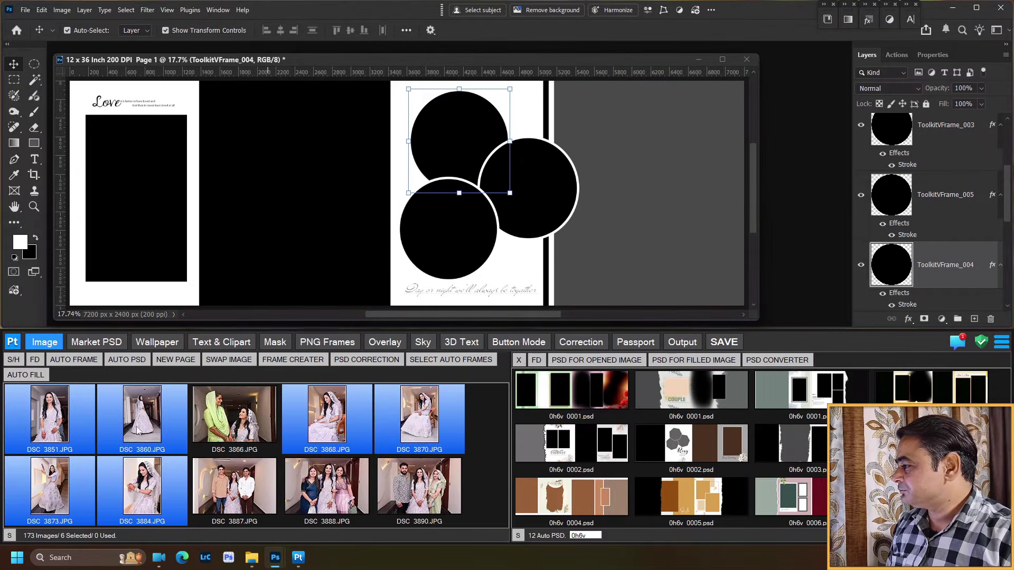
pyautogui.click(312, 423)
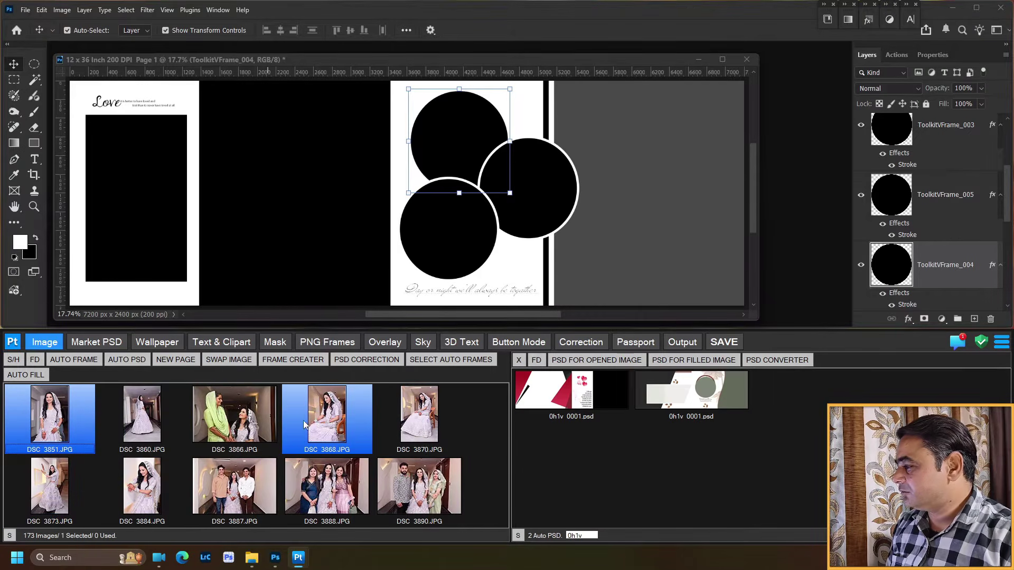
pyautogui.click(330, 416)
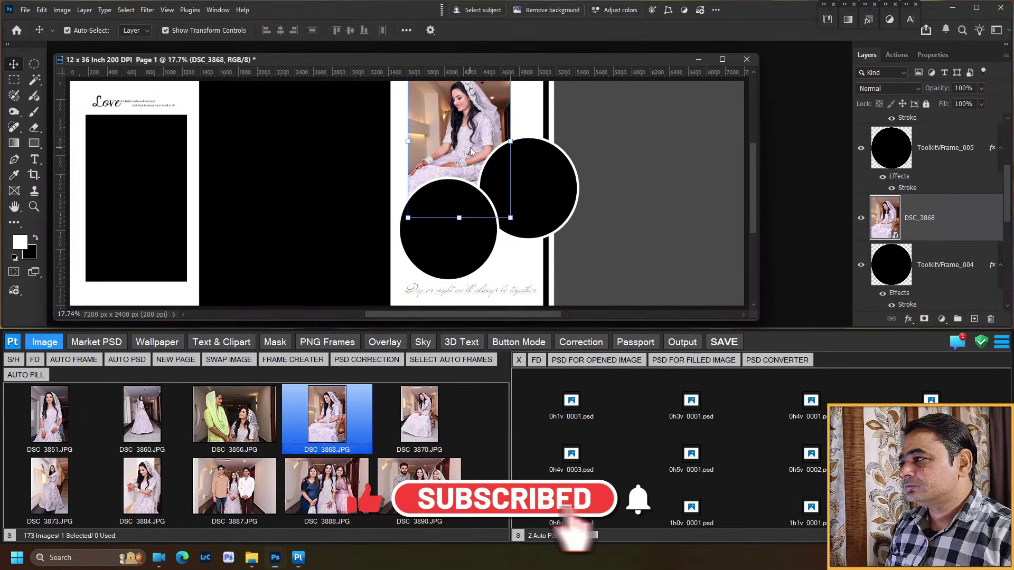
# Step: Enlarge photo DSC_3868 and reposition it so the bride's face and shoulders fill the upper circle
pyautogui.hotkey('ctrl', 't')
pyautogui.moveTo(469, 132); pyautogui.dragTo(471, 153)
pyautogui.moveTo(408, 163); pyautogui.dragTo(376, 164)
pyautogui.moveTo(493, 160); pyautogui.dragTo(504, 174)
pyautogui.moveTo(390, 176); pyautogui.dragTo(378, 177)
pyautogui.moveTo(486, 149); pyautogui.dragTo(553, 203)
pyautogui.moveTo(493, 125); pyautogui.dragTo(511, 158)
pyautogui.press('Return')
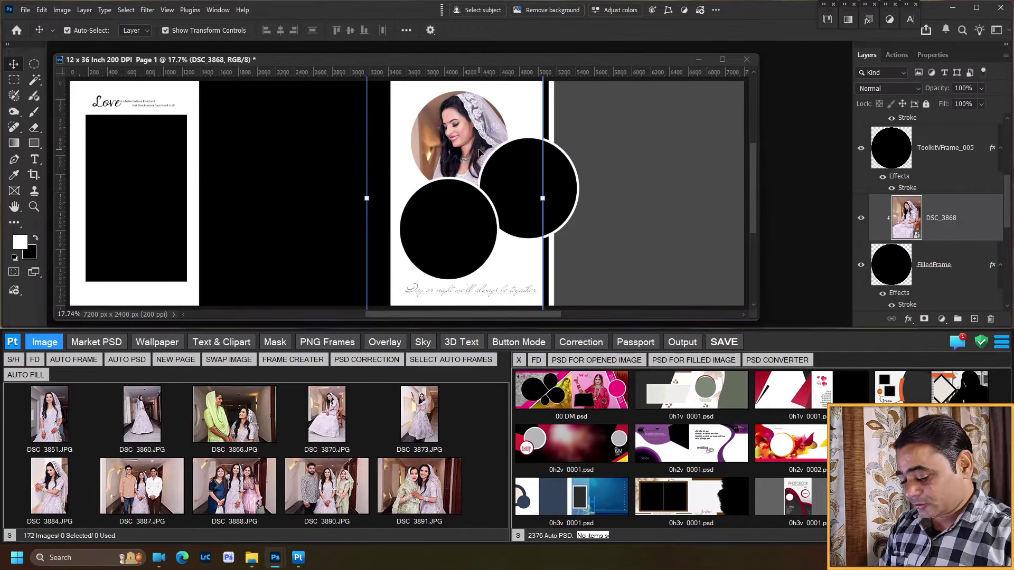
# Step: Nudge photo DSC_3868 slightly down inside the upper circle
pyautogui.press('Down')
pyautogui.press('Down')
pyautogui.press('Down')
pyautogui.press('Down')
pyautogui.press('Down')
pyautogui.press('Down')
pyautogui.press('Down')
pyautogui.press('Down')
pyautogui.press('Down')
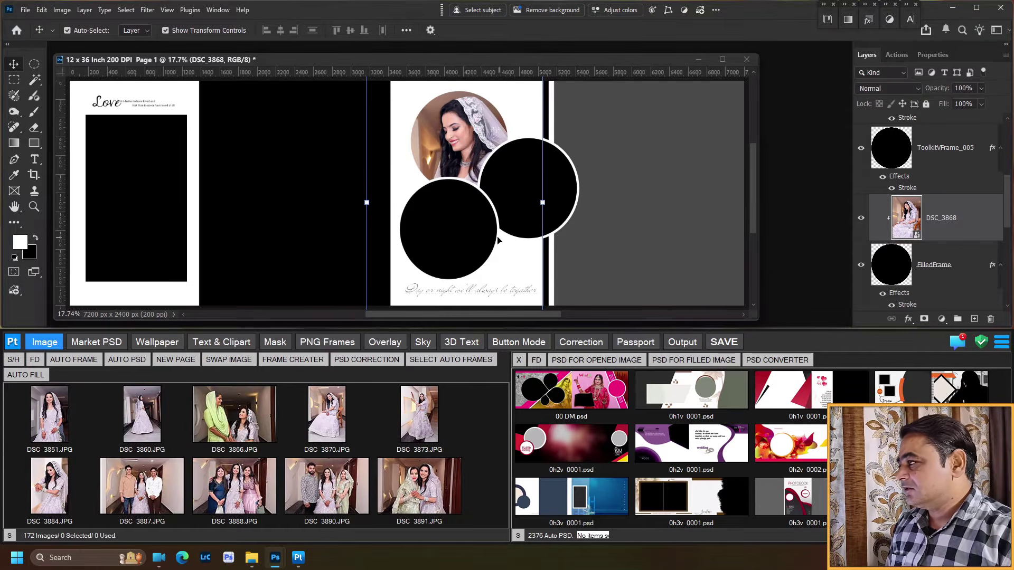
# Step: Select the middle-right circular frame and fill it with photo DSC_3899
pyautogui.click(517, 194)
pyautogui.rightClick(524, 190)
pyautogui.click(524, 190)
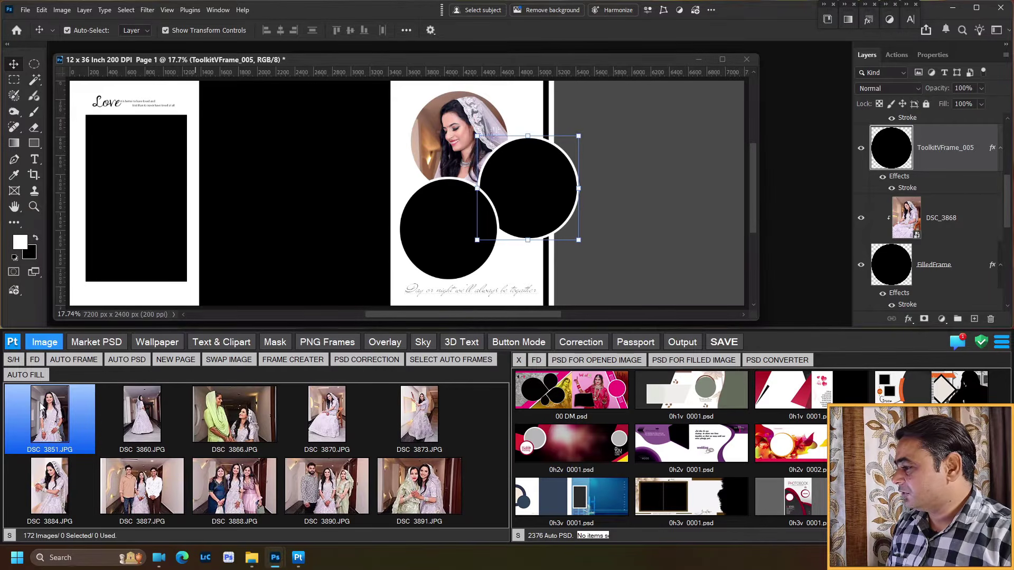
pyautogui.scroll(-1, 235, 501)
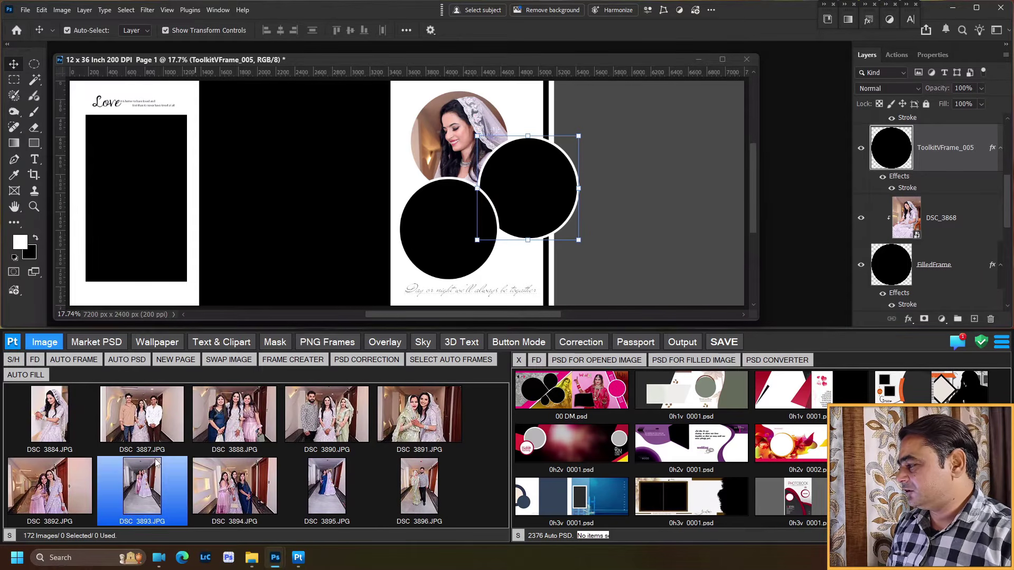
pyautogui.scroll(-1, 234, 458)
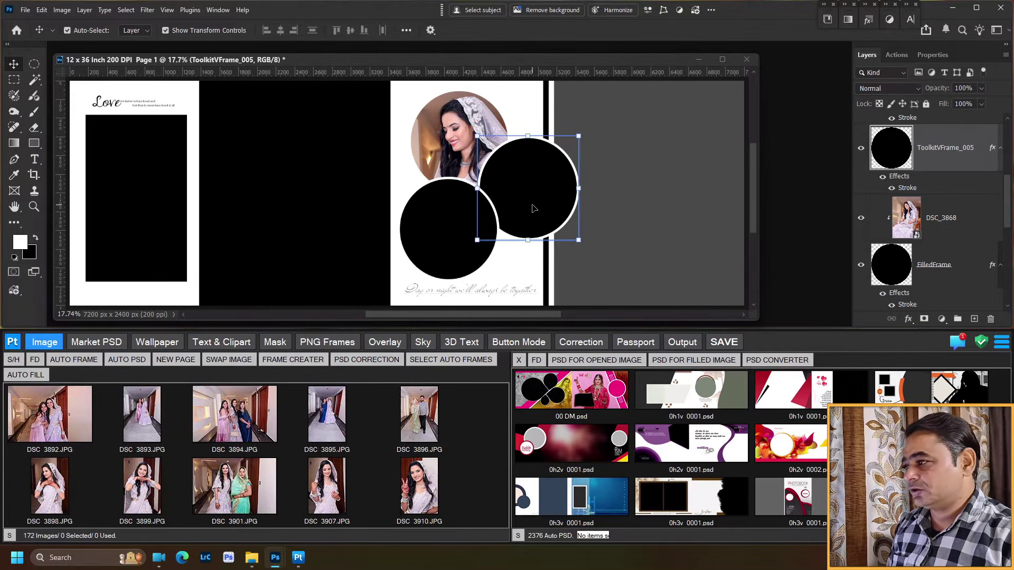
pyautogui.doubleClick(138, 491)
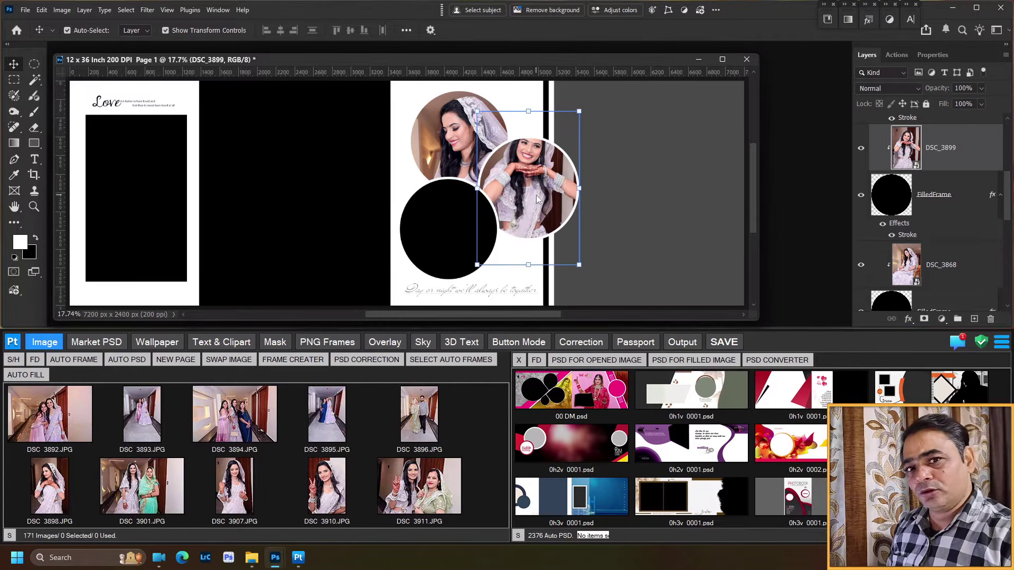
# Step: Enlarge photo DSC_3899 and move it so the bride's face and hands are centred in its circle
pyautogui.hotkey('ctrl', 't')
pyautogui.moveTo(543, 164); pyautogui.dragTo(543, 179)
pyautogui.moveTo(527, 283); pyautogui.dragTo(462, 309)
pyautogui.moveTo(503, 218); pyautogui.dragTo(514, 202)
pyautogui.press('Return')
# Step: Select the lower circular frame and fill it with photo DSC_3910
pyautogui.click(442, 204)
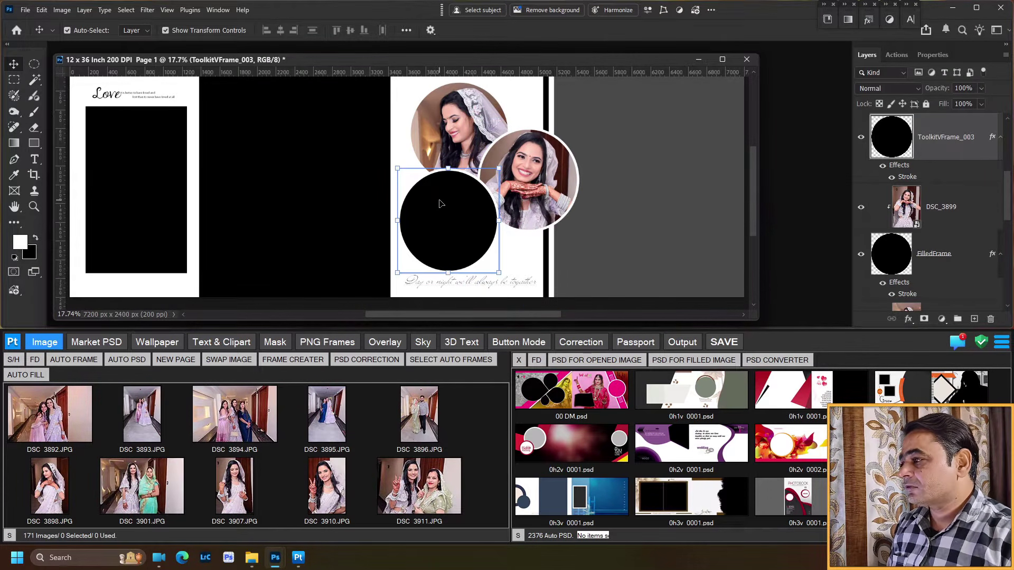
pyautogui.click(50, 493)
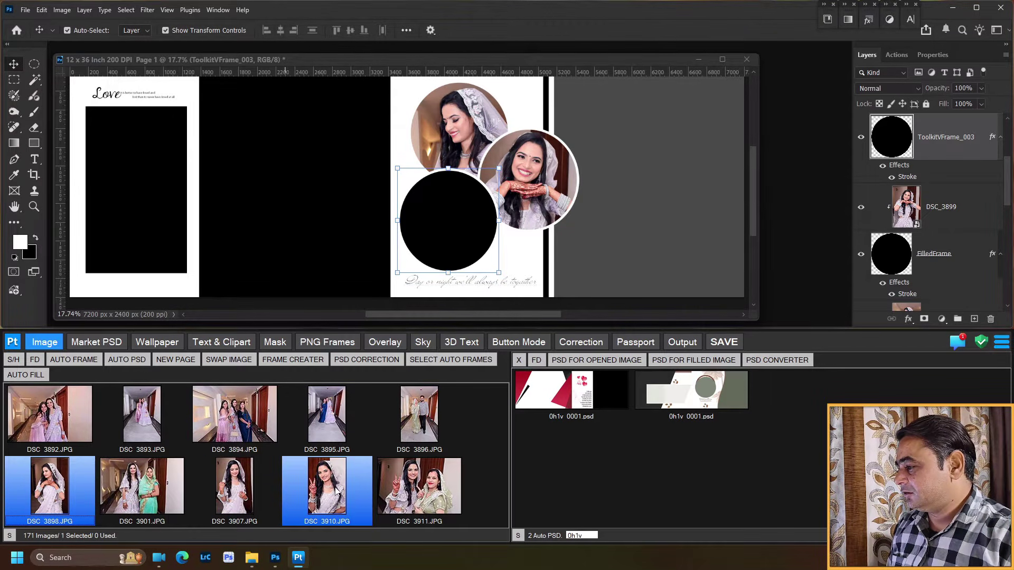
pyautogui.moveTo(335, 490); pyautogui.dragTo(475, 262)
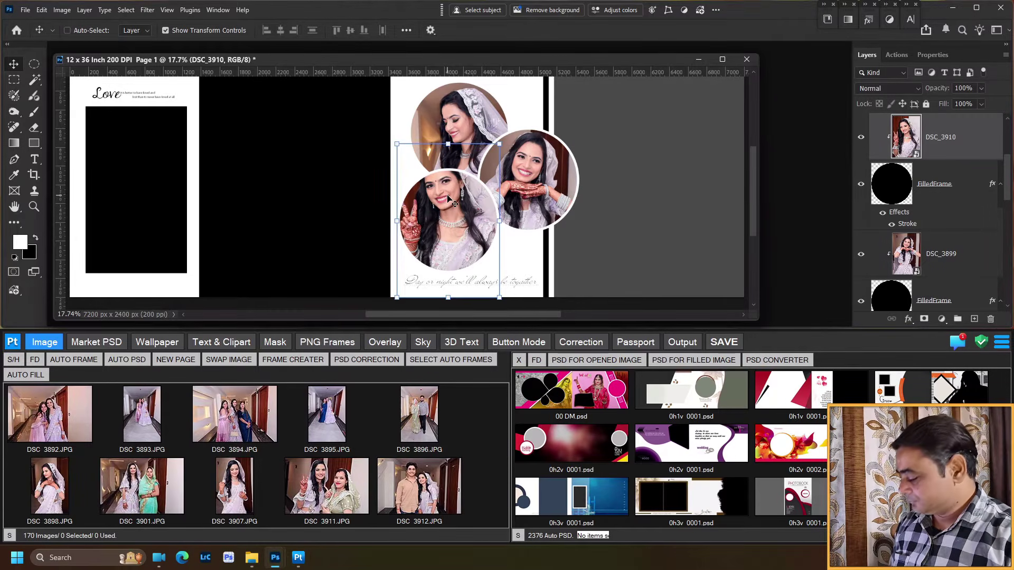
# Step: Scale photo DSC_3910 to 40.94% and position it so the bride's face and raised hand fit inside the lower circle
pyautogui.moveTo(450, 197); pyautogui.dragTo(450, 221)
pyautogui.press('Return')
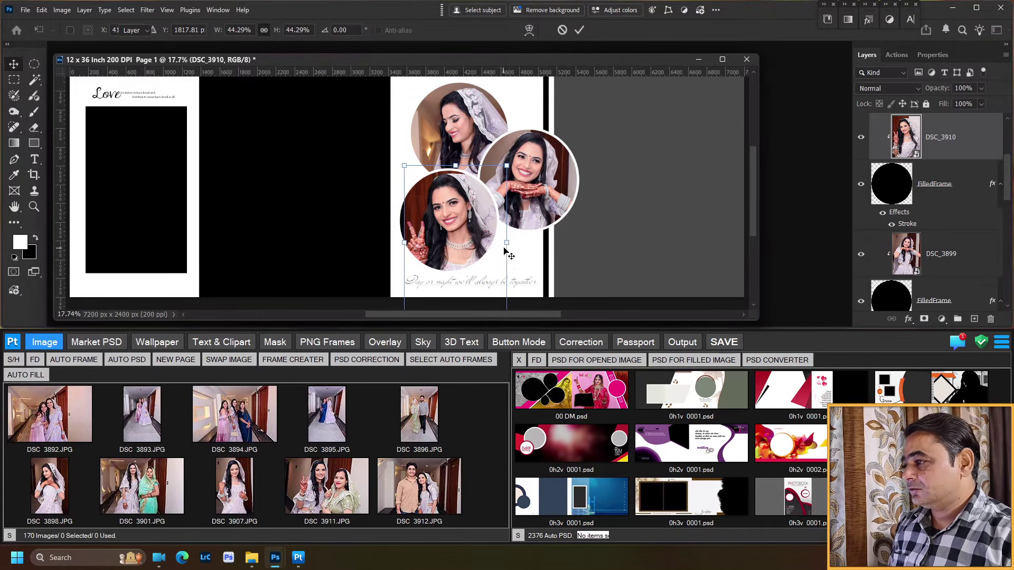
pyautogui.moveTo(507, 242); pyautogui.dragTo(501, 242)
pyautogui.press('Up')
pyautogui.press('Up')
pyautogui.press('Up')
pyautogui.press('Up')
pyautogui.press('Up')
pyautogui.press('Up')
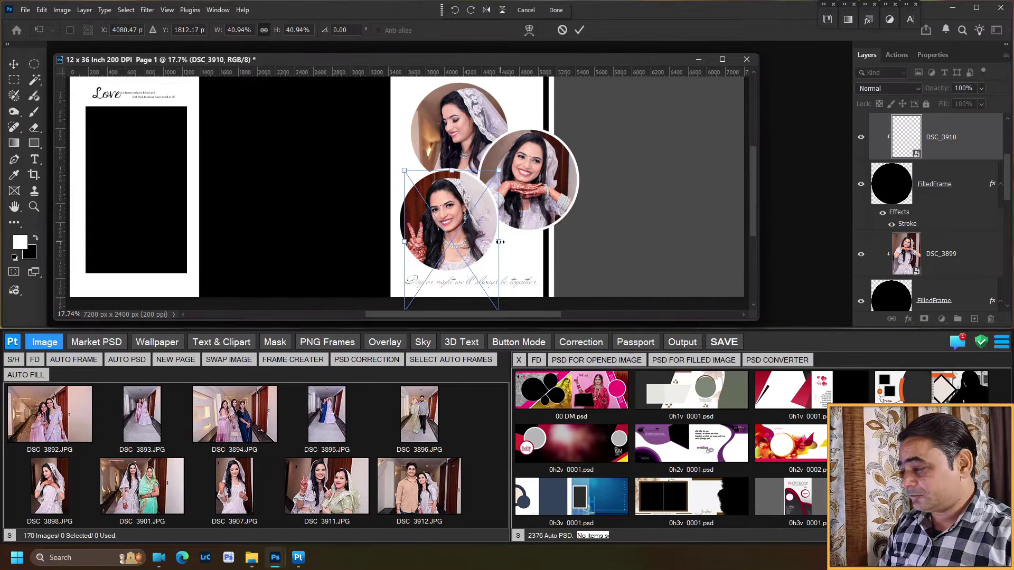
pyautogui.press('Up')
pyautogui.press('Up')
pyautogui.press('Up')
pyautogui.press('Up')
pyautogui.press('Left')
pyautogui.press('Left')
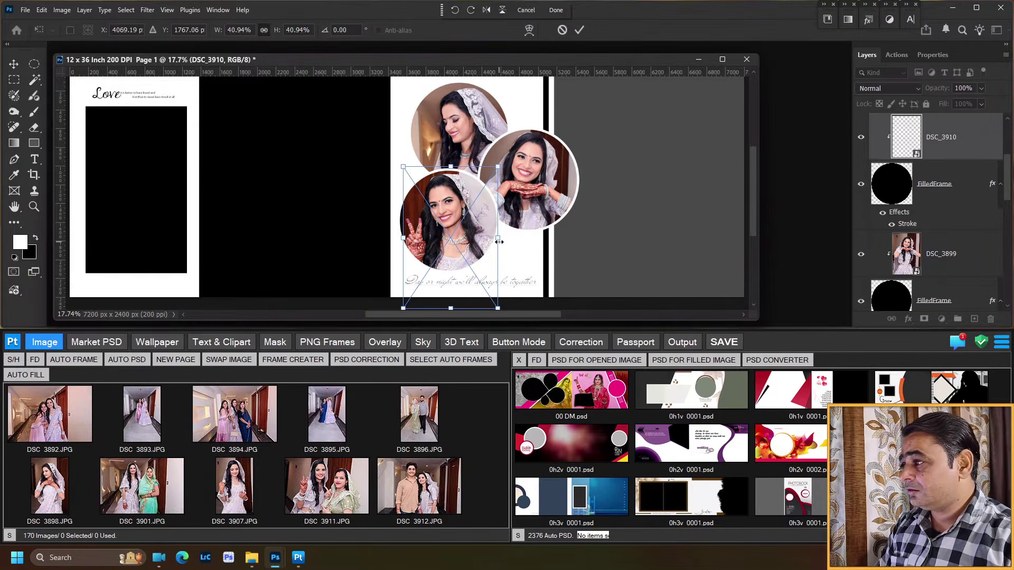
pyautogui.press('Return')
# Step: Duplicate the DSC_3910 photo layer, offset the copy slightly to the left, and toggle its visibility to compare
pyautogui.scroll(5, 389, 236)
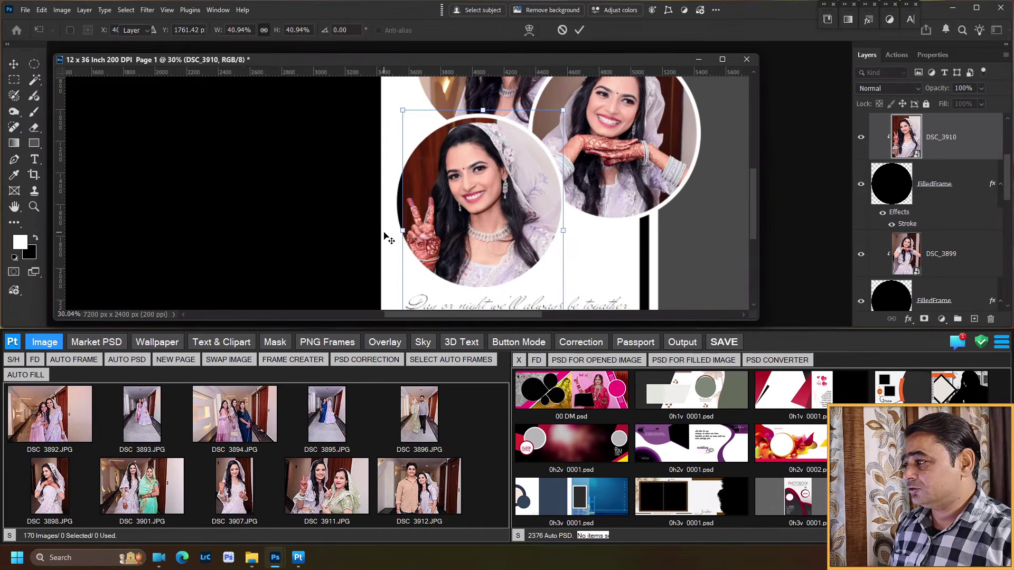
pyautogui.moveTo(524, 218); pyautogui.dragTo(577, 218)
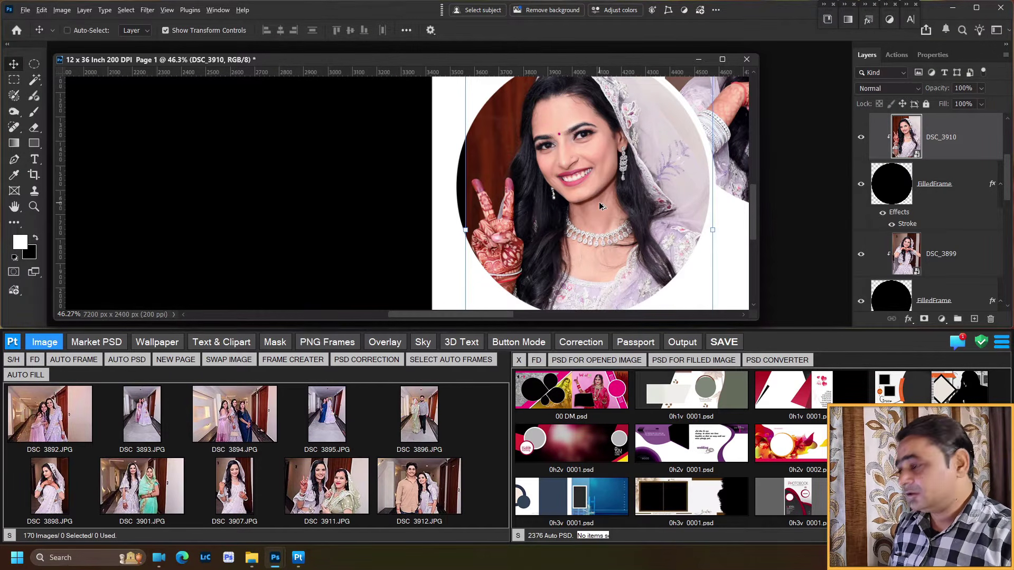
pyautogui.moveTo(600, 204); pyautogui.dragTo(579, 201)
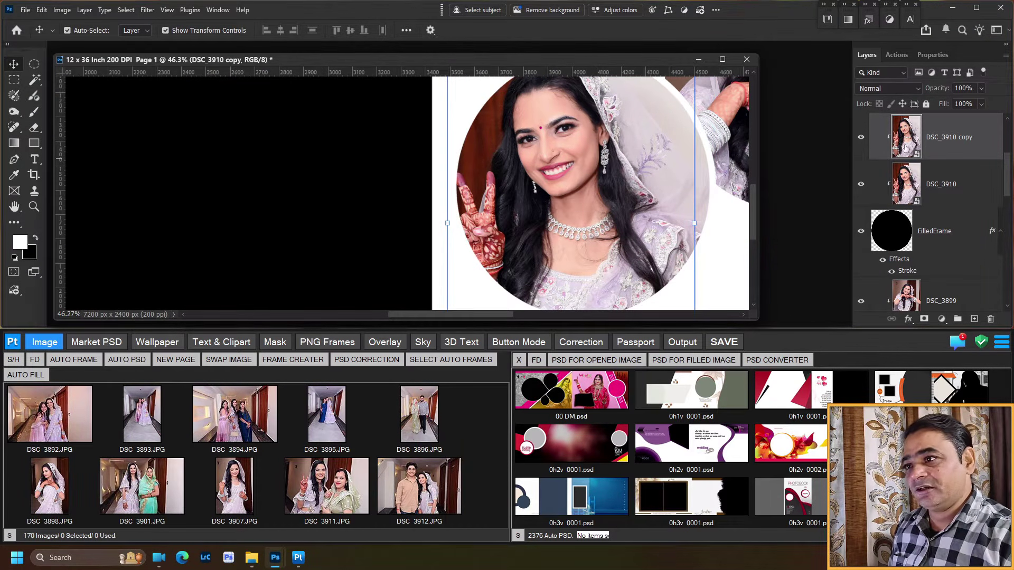
pyautogui.click(860, 139)
pyautogui.click(860, 140)
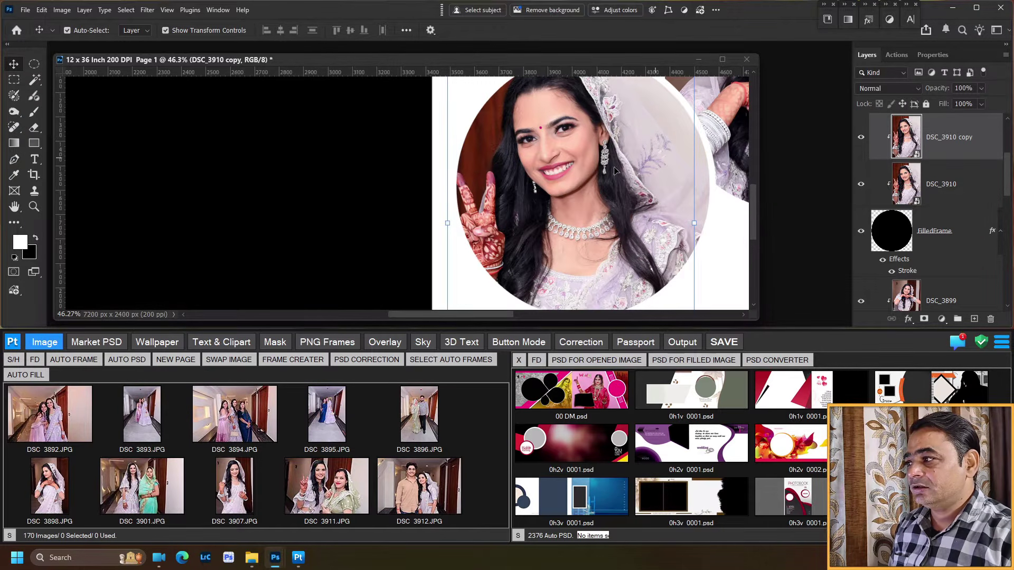
# Step: Flip the DSC_3910 copy horizontally and place it beside the original's left edge to extend the background
pyautogui.hotkey('ctrl', 't')
pyautogui.rightClick(613, 171)
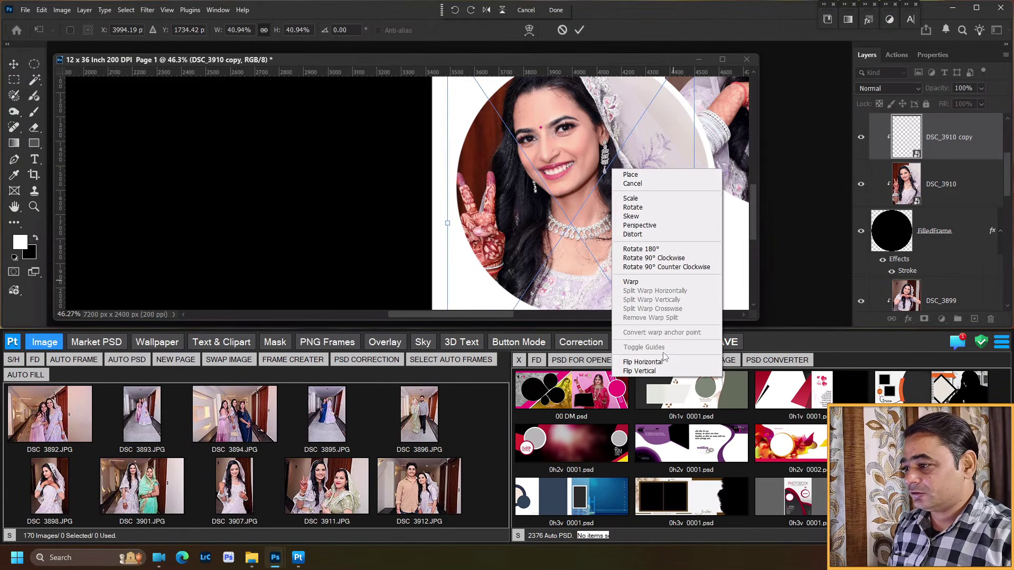
pyautogui.click(642, 361)
pyautogui.moveTo(679, 209); pyautogui.dragTo(452, 210)
pyautogui.moveTo(465, 145); pyautogui.dragTo(459, 207)
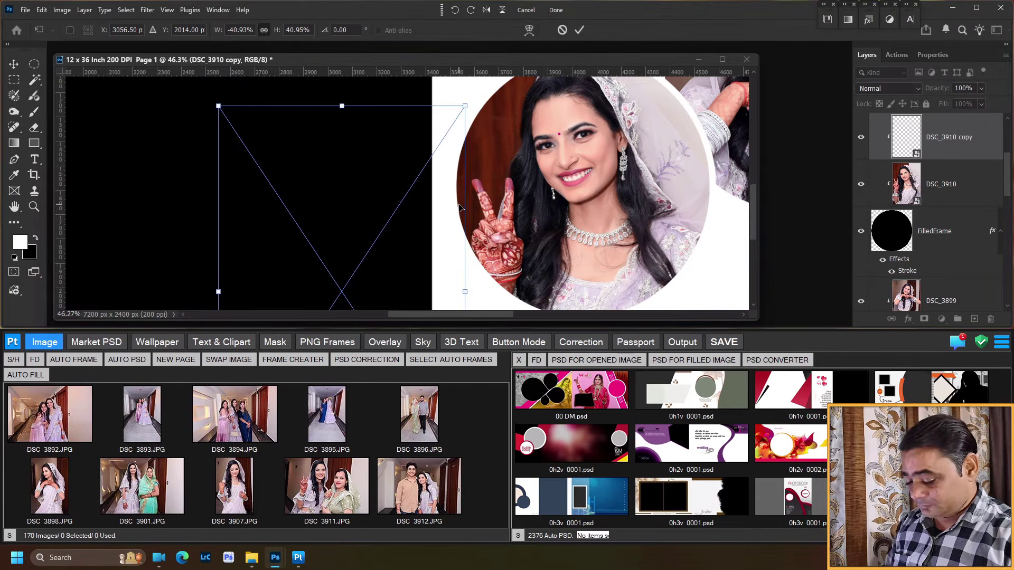
# Step: Nudge the flipped DSC_3910 copy right until it slightly overlaps the original photo's left edge
pyautogui.press('Right')
pyautogui.press('Right')
pyautogui.press('Right')
pyautogui.press('Right')
pyautogui.press('Right')
pyautogui.press('Right')
pyautogui.press('Right')
pyautogui.press('Right')
pyautogui.press('Right')
pyautogui.press('Return')
# Step: Move the DSC_3910 copy layer beneath DSC_3910 and toggle the original's visibility to check the mirrored edge fill
pyautogui.moveTo(936, 139); pyautogui.dragTo(938, 200)
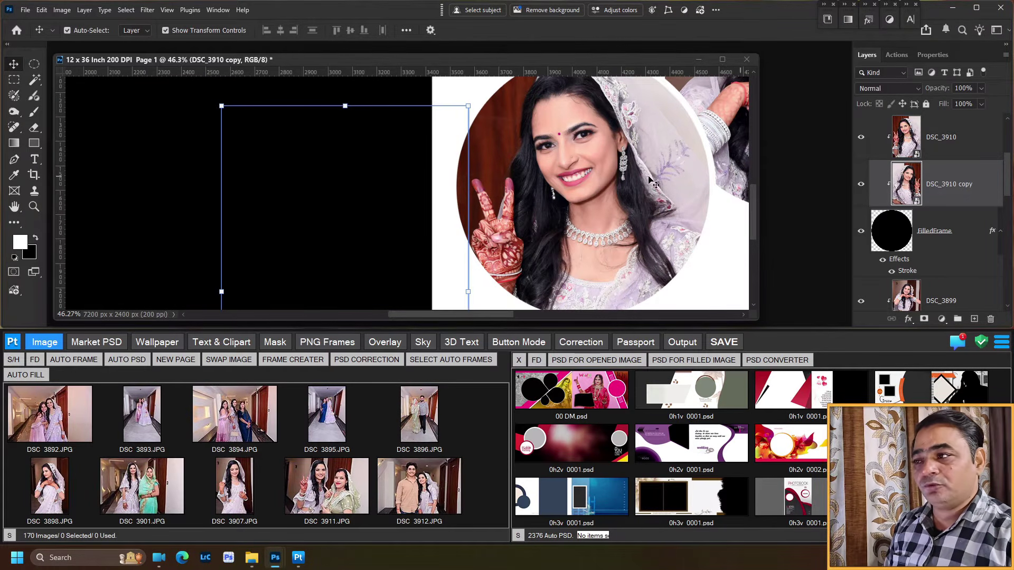
pyautogui.click(889, 141)
pyautogui.click(861, 139)
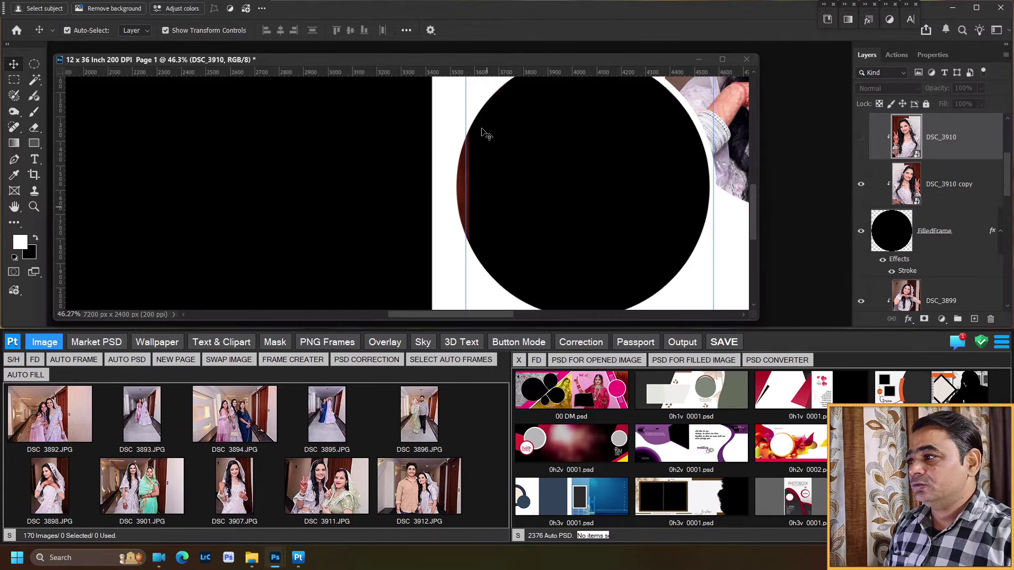
pyautogui.click(627, 232)
pyautogui.click(773, 222)
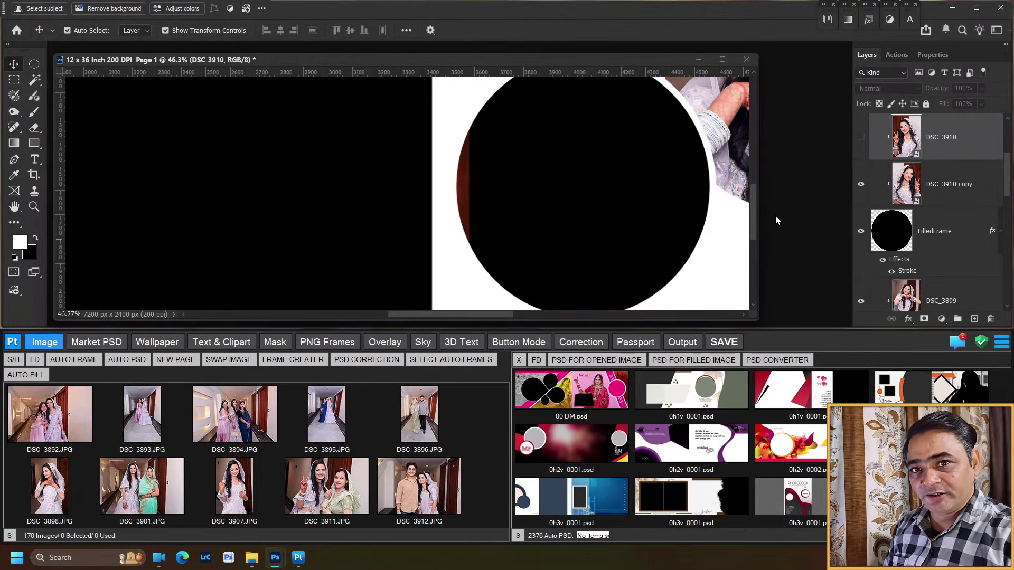
pyautogui.click(861, 143)
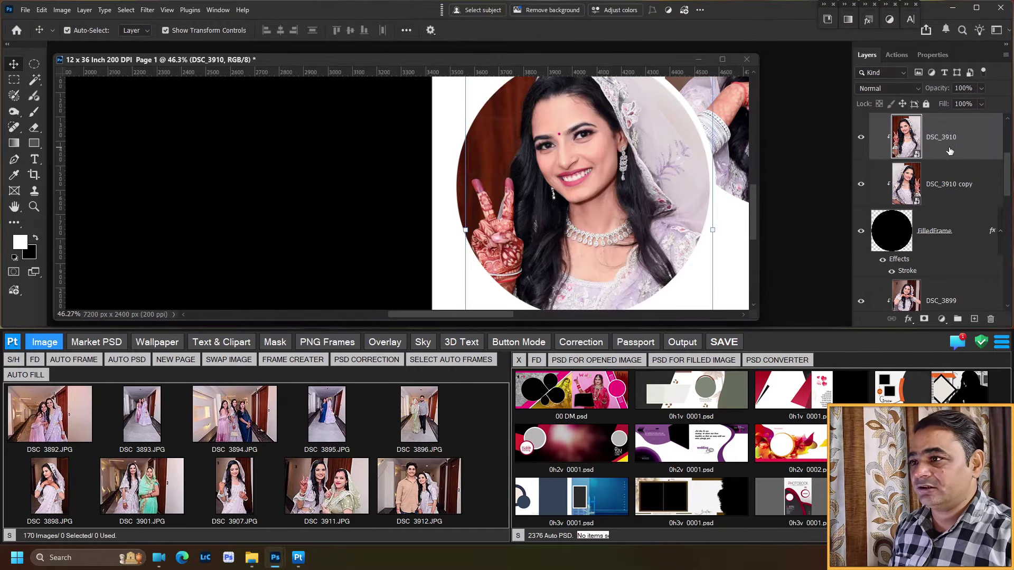
# Step: Select the large grey frame on the right page, browse the photo library for a picture to fill it and select DSC_3891
pyautogui.click(378, 228)
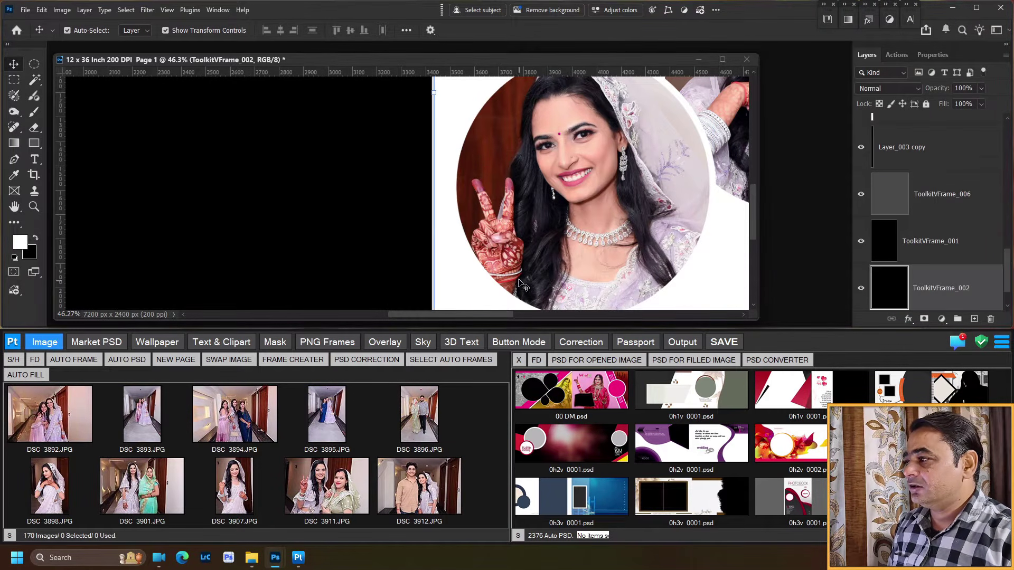
pyautogui.rightClick(607, 172)
pyautogui.click(628, 197)
pyautogui.click(642, 160)
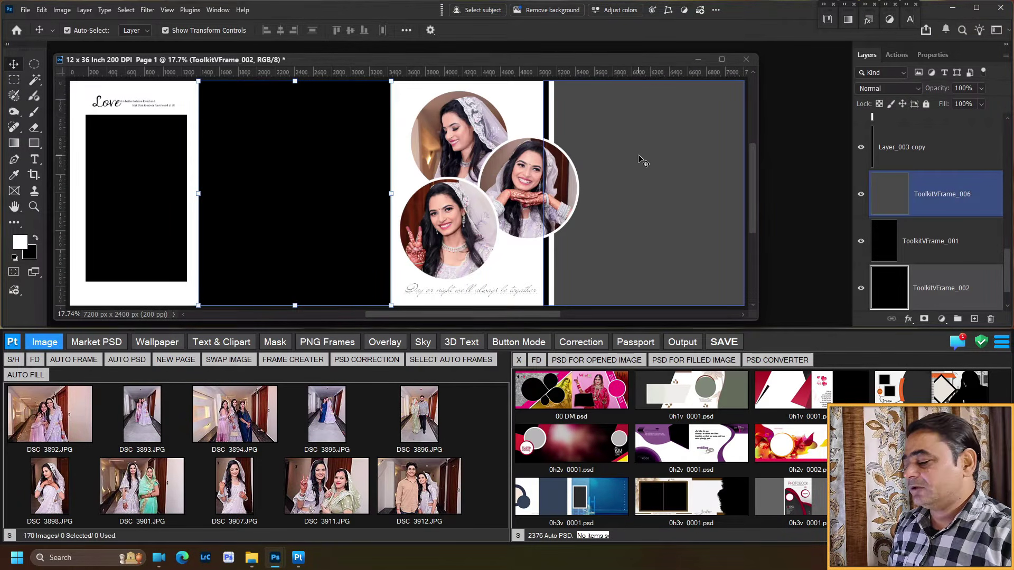
pyautogui.scroll(2, 327, 419)
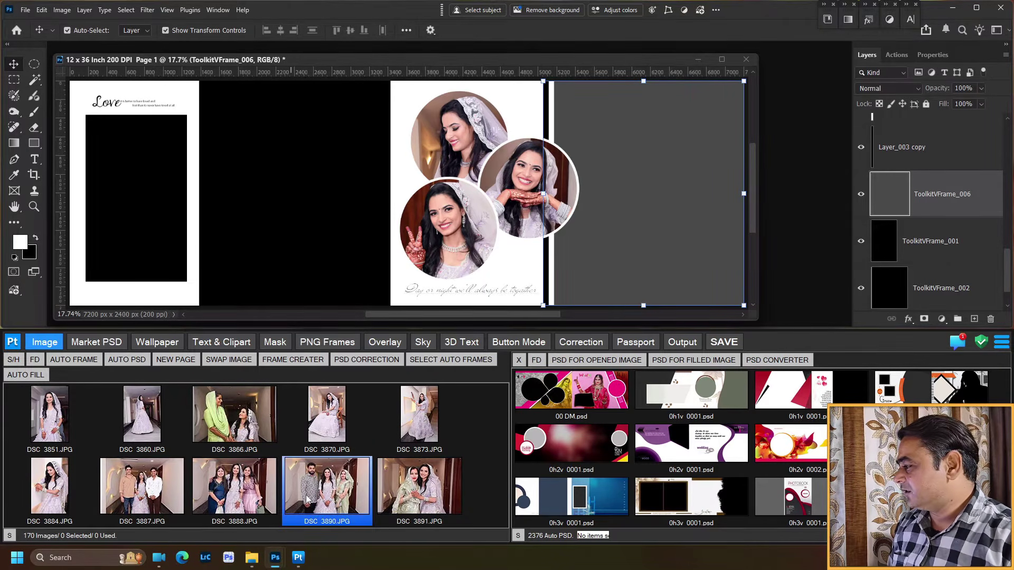
pyautogui.scroll(-1, 306, 499)
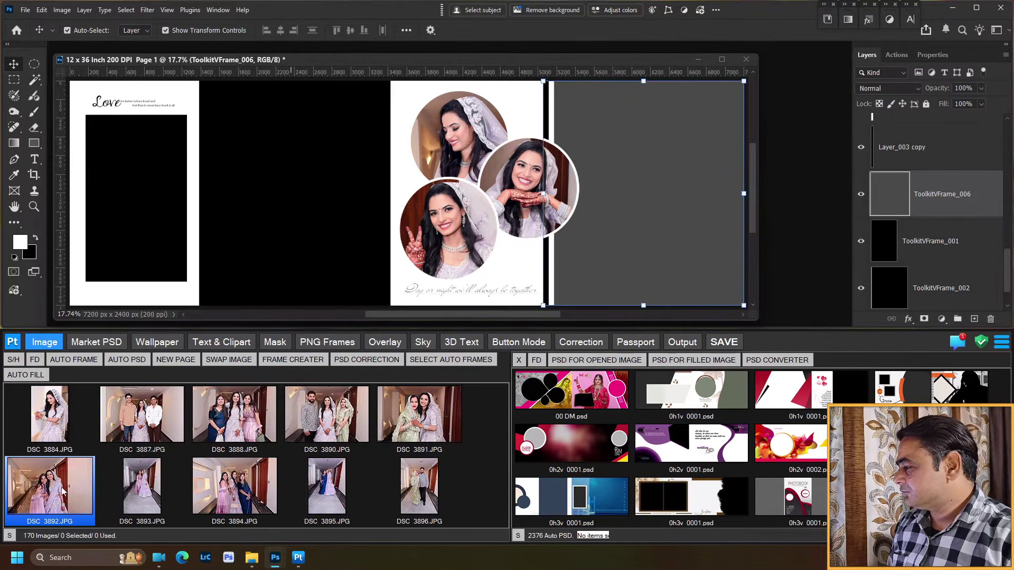
pyautogui.click(46, 482)
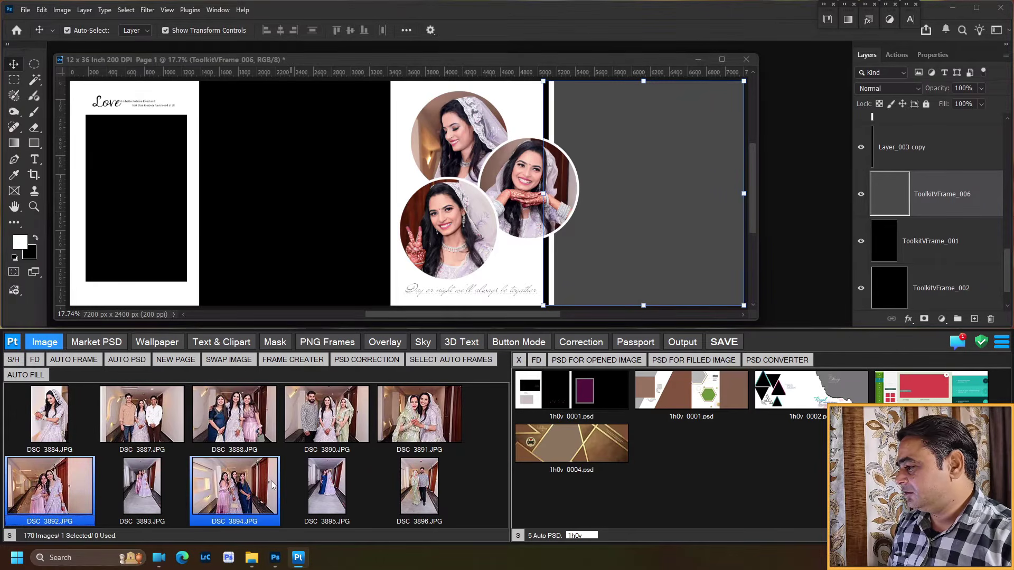
pyautogui.scroll(-1, 272, 484)
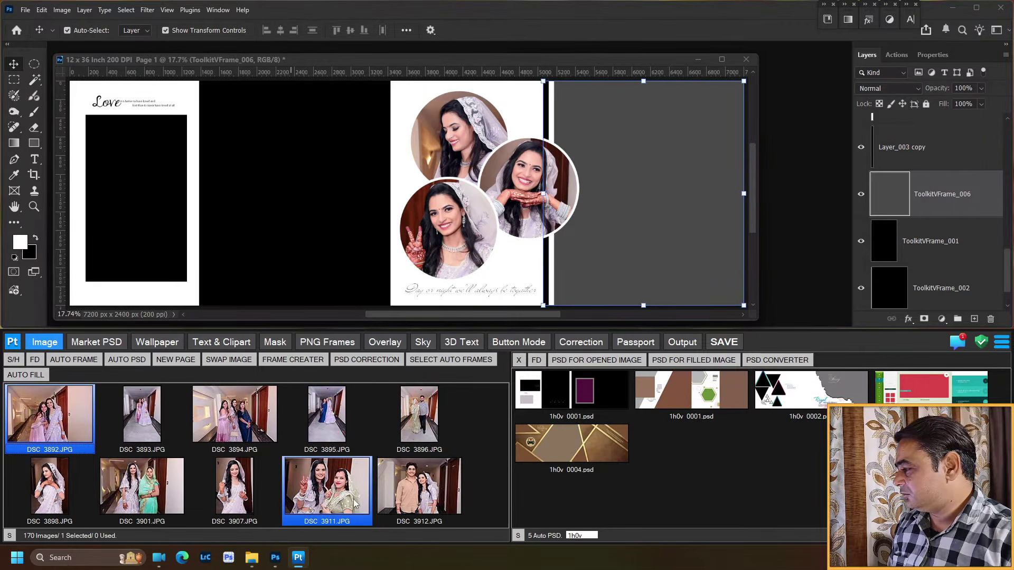
pyautogui.click(149, 496)
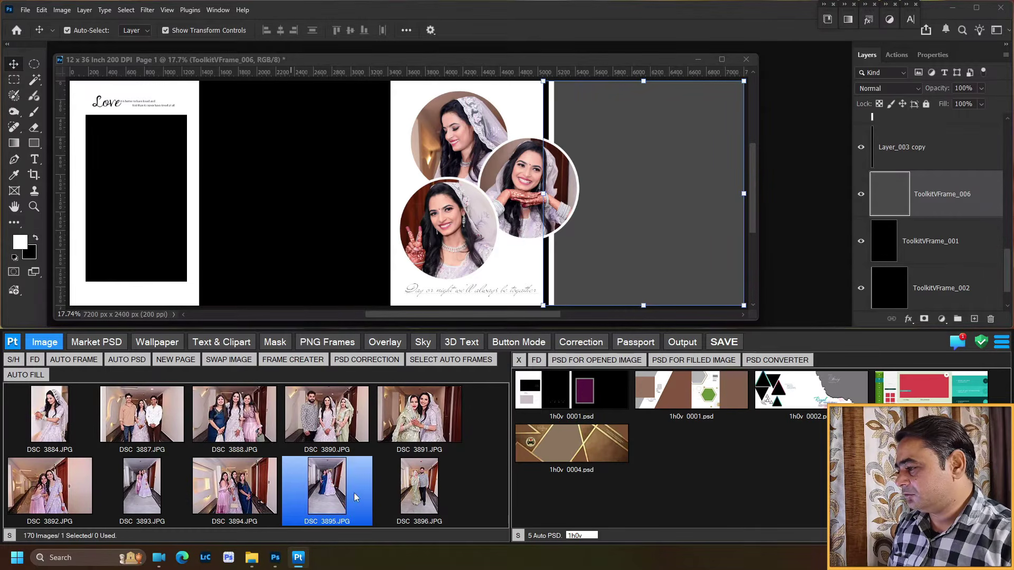
pyautogui.scroll(1, 422, 423)
pyautogui.click(432, 440)
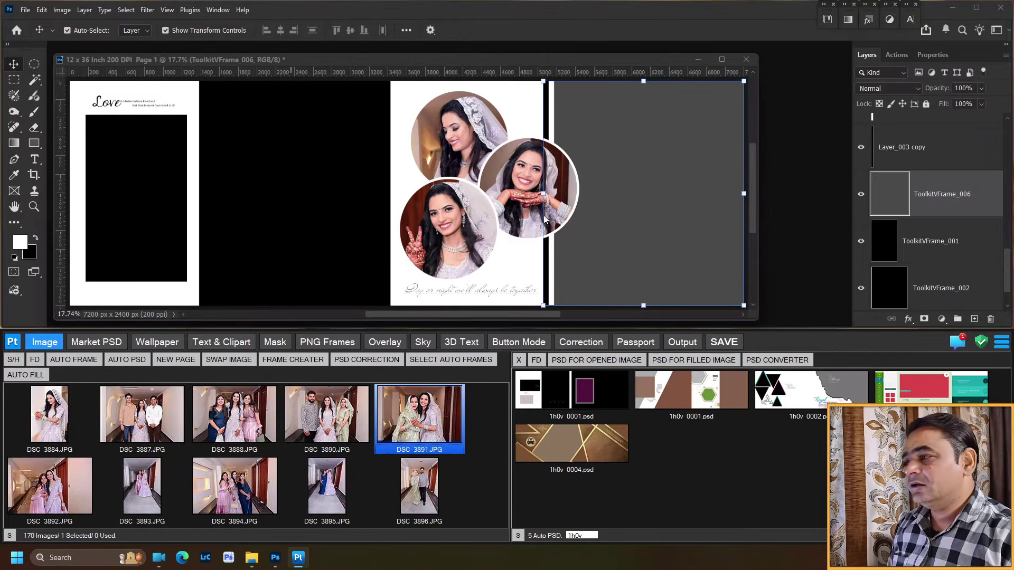
# Step: Fill the large grey frame on the right page with photo DSC_3891
pyautogui.click(617, 173)
pyautogui.rightClick(609, 155)
pyautogui.click(620, 162)
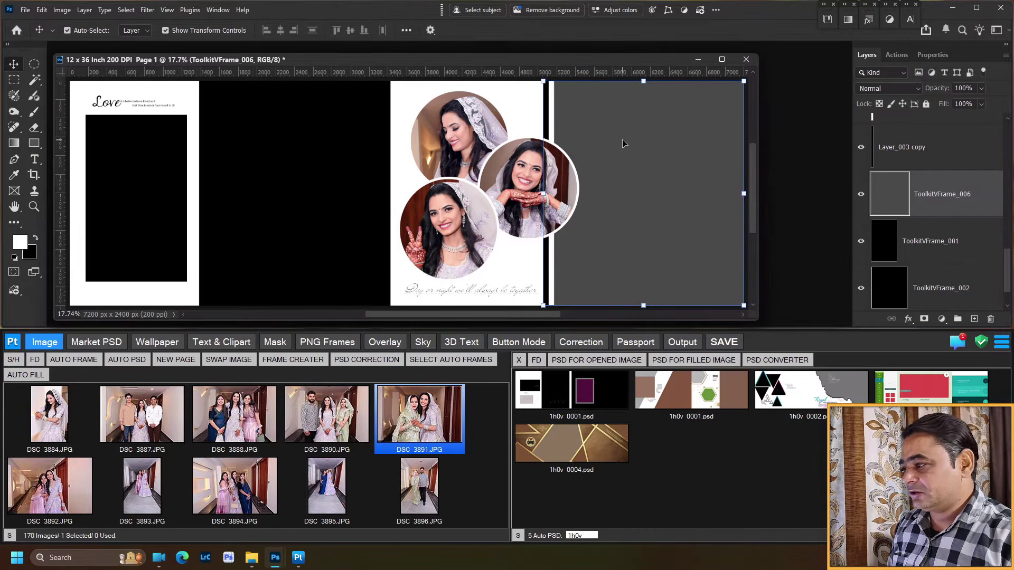
pyautogui.doubleClick(422, 417)
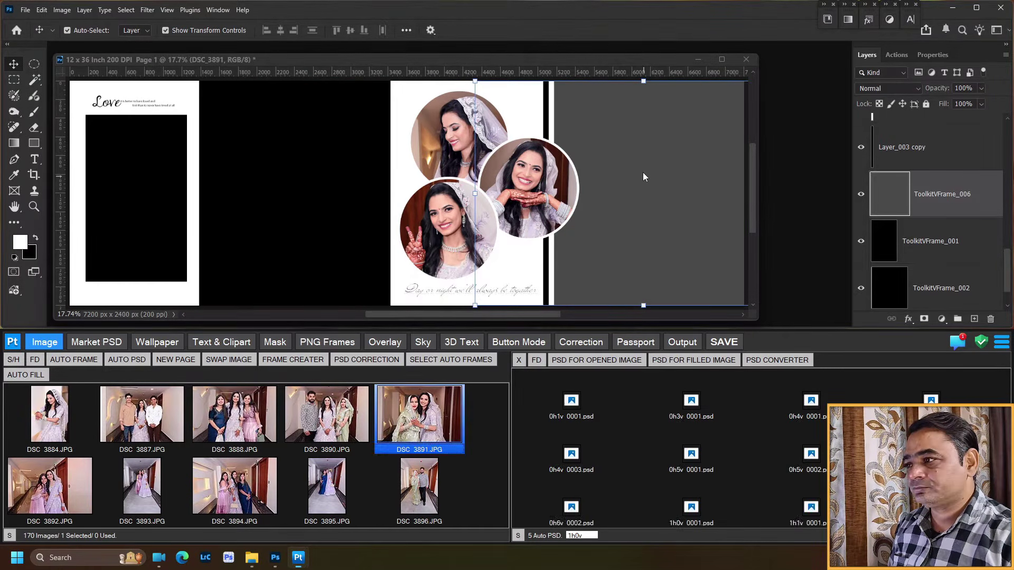
# Step: Enlarge DSC_3891 slightly in its frame, extending its upper edge beyond the page
pyautogui.hotkey('ctrl', 't')
pyautogui.scroll(-3, 639, 160)
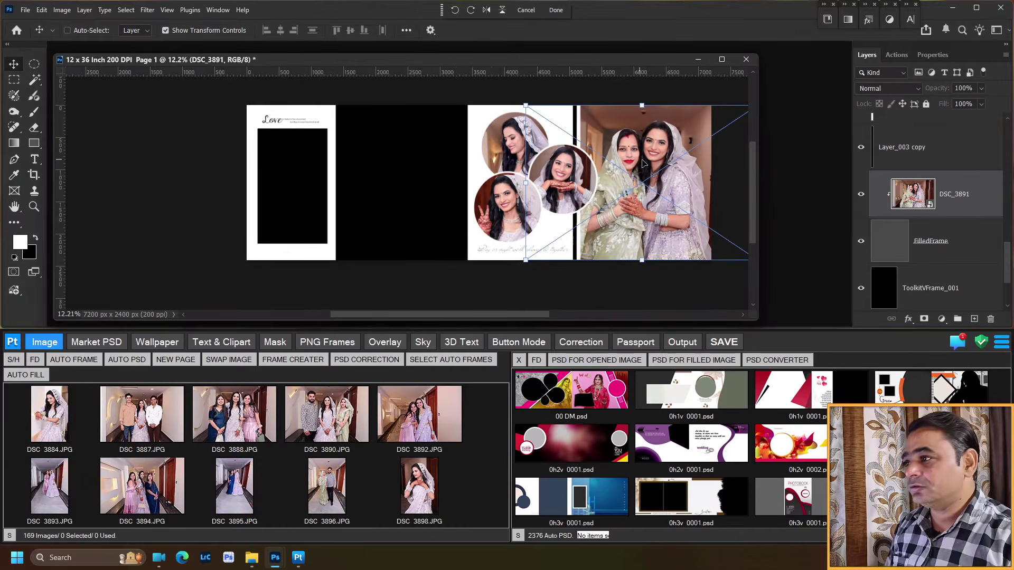
pyautogui.moveTo(642, 105); pyautogui.dragTo(642, 94)
pyautogui.moveTo(643, 133); pyautogui.dragTo(644, 134)
pyautogui.press('Return')
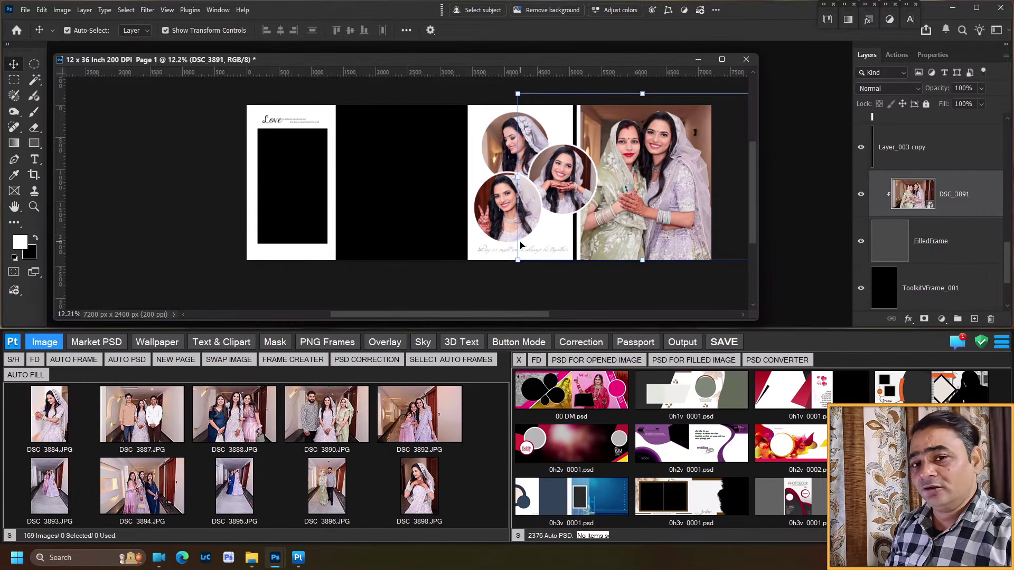
# Step: Fill the large full-height black frame beside the Love panel with photo DSC_3892
pyautogui.click(406, 162)
pyautogui.rightClick(403, 138)
pyautogui.click(412, 142)
pyautogui.scroll(-1, 307, 455)
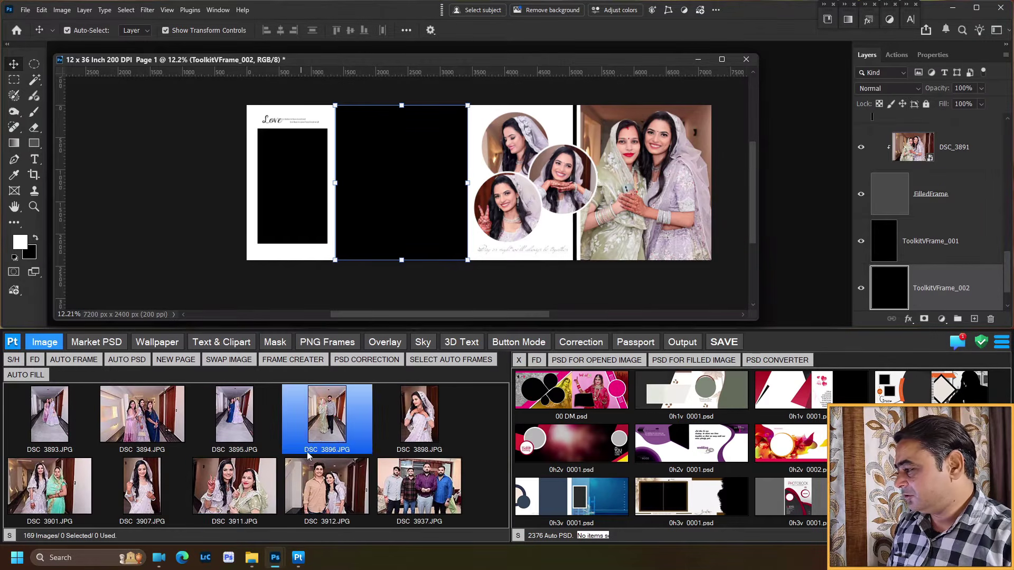
pyautogui.scroll(1, 235, 475)
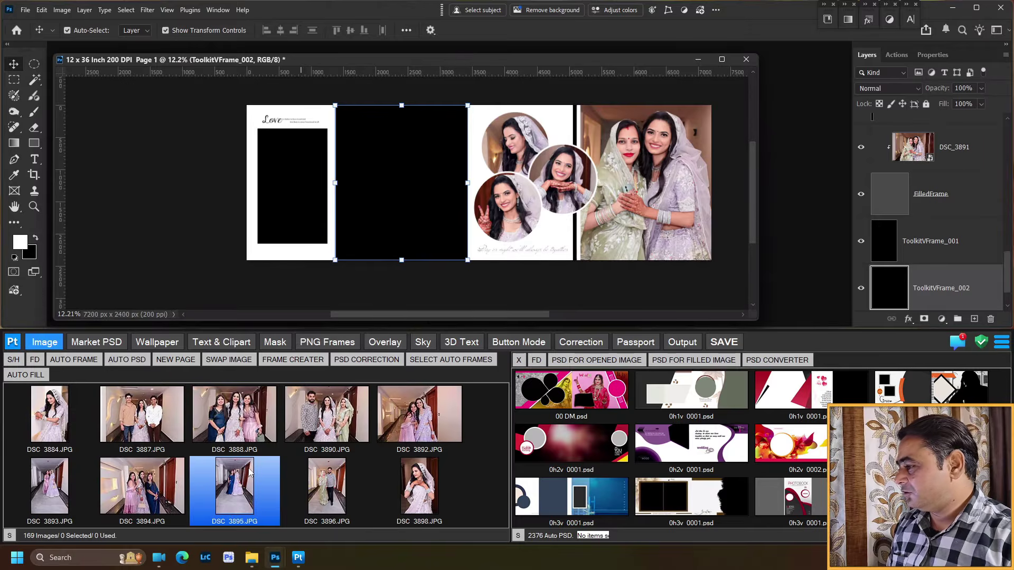
pyautogui.doubleClick(414, 415)
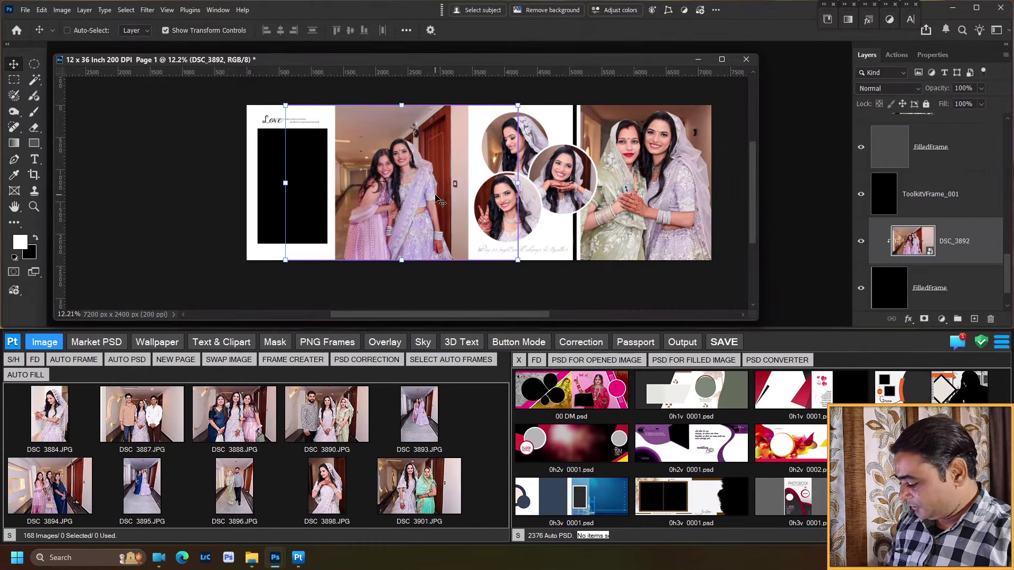
# Step: Enlarge and reposition DSC_3892 so the two women fill the full-height frame
pyautogui.hotkey('ctrl', 't')
pyautogui.moveTo(402, 105); pyautogui.dragTo(425, 66)
pyautogui.scroll(-2, 419, 148)
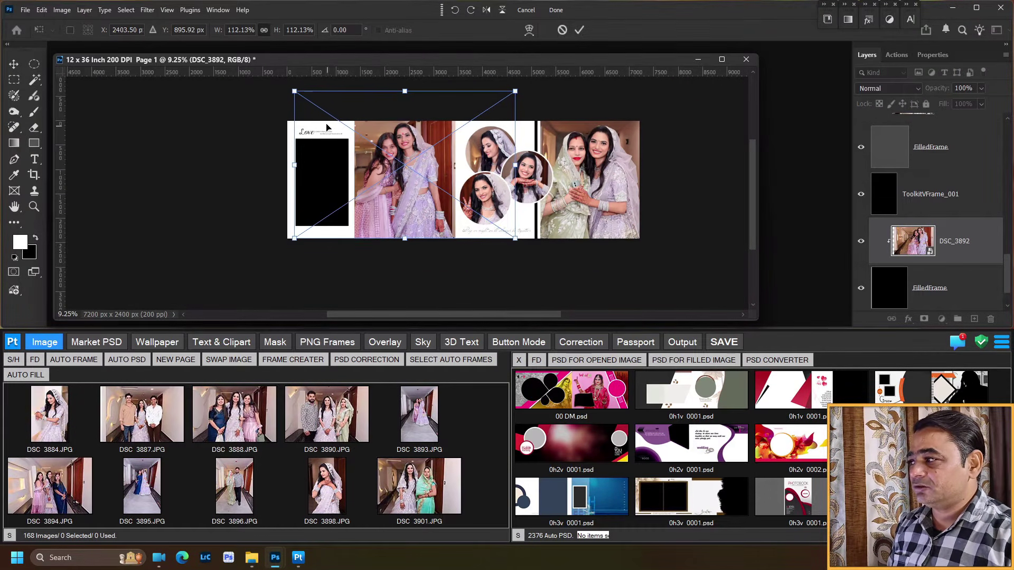
pyautogui.moveTo(294, 92); pyautogui.dragTo(316, 100)
pyautogui.press('Return')
pyautogui.scroll(2, 427, 191)
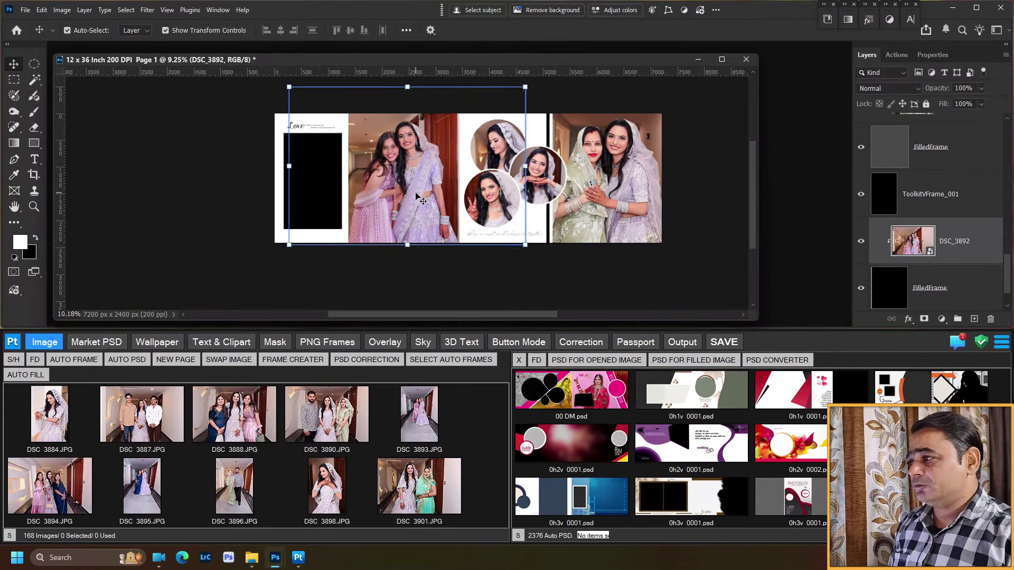
pyautogui.scroll(-2, 431, 188)
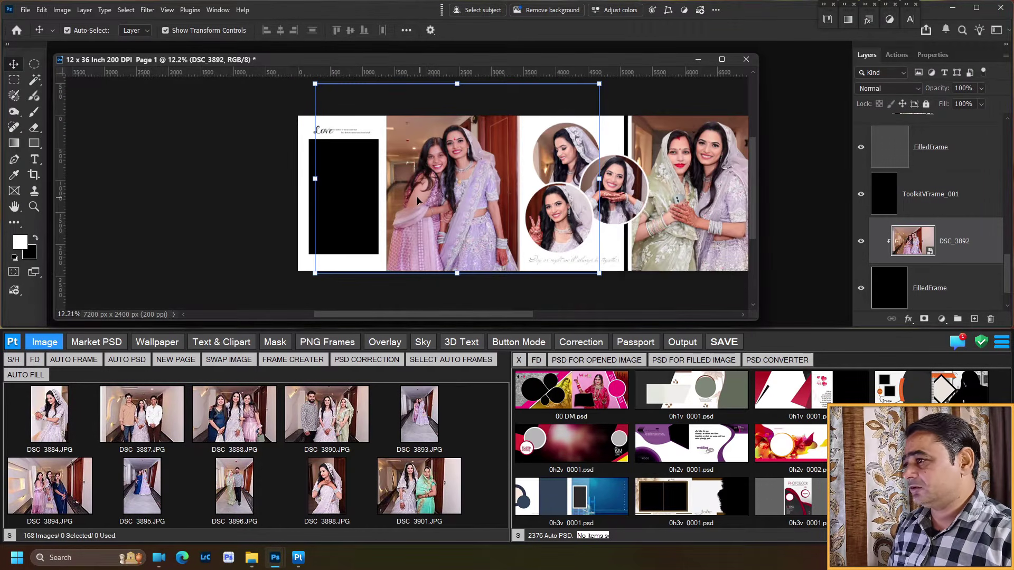
# Step: Show the guides and move the Love title text above the black portrait frame up by about 100 px
pyautogui.click(340, 169)
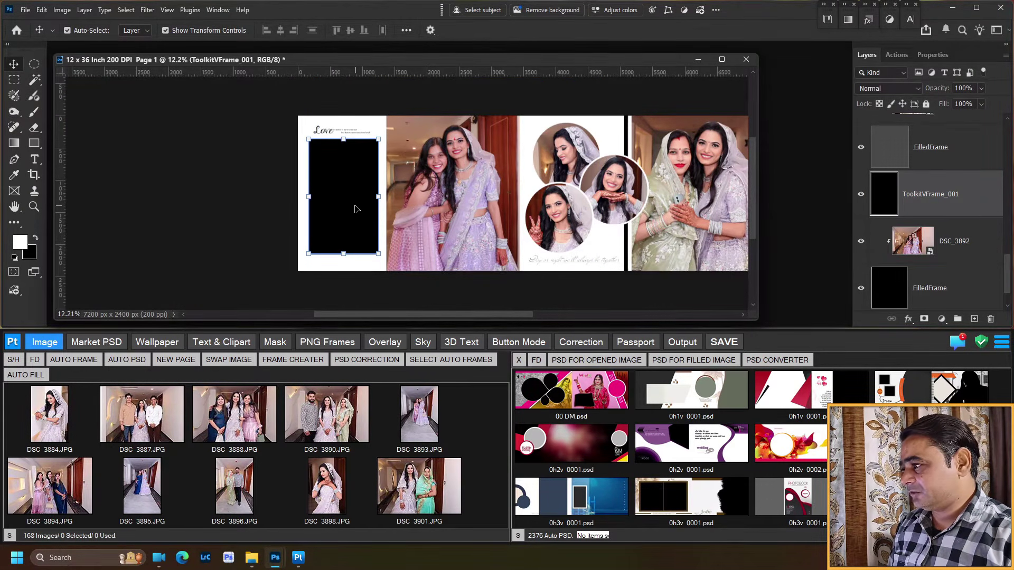
pyautogui.scroll(1, 232, 485)
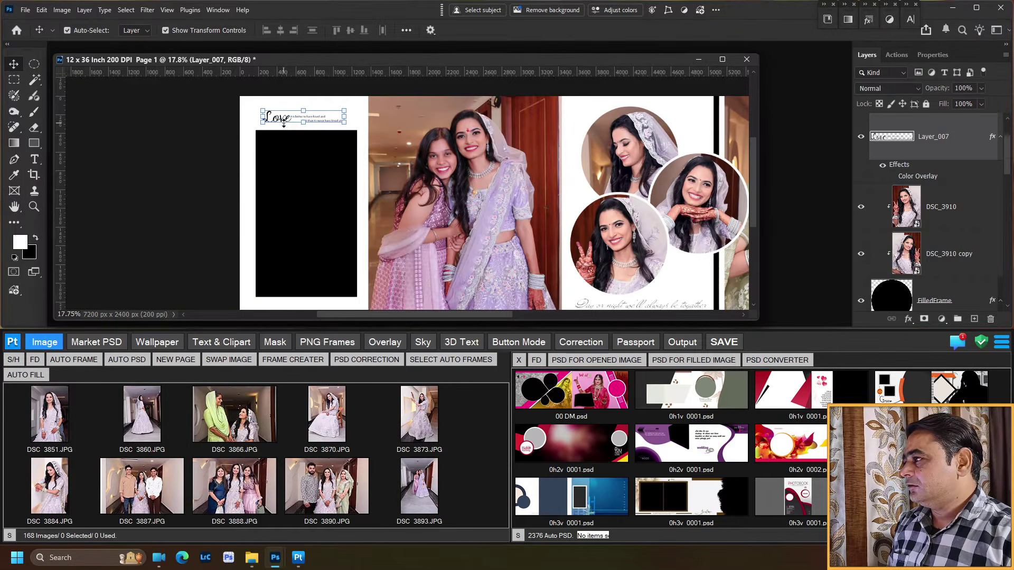
pyautogui.hotkey('ctrl', ';')
pyautogui.hotkey('shift', 'Up')
pyautogui.hotkey('shift', 'Up')
pyautogui.hotkey('shift', 'Up')
pyautogui.hotkey('shift', 'Up')
pyautogui.hotkey('shift', 'Up')
pyautogui.hotkey('shift', 'Up')
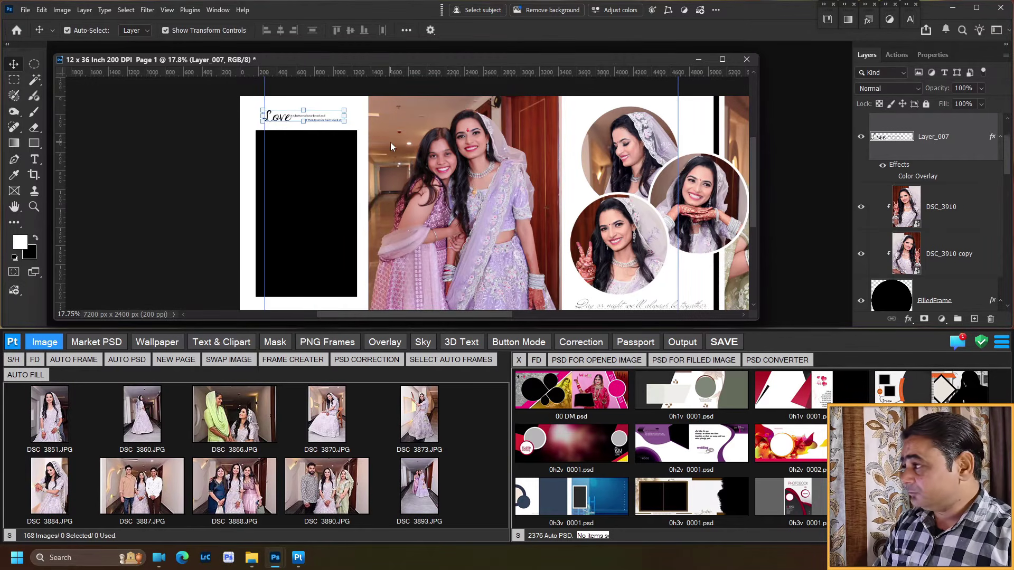
pyautogui.hotkey('shift', 'Up')
pyautogui.hotkey('shift', 'Up')
pyautogui.hotkey('shift', 'Up')
pyautogui.hotkey('shift', 'Up')
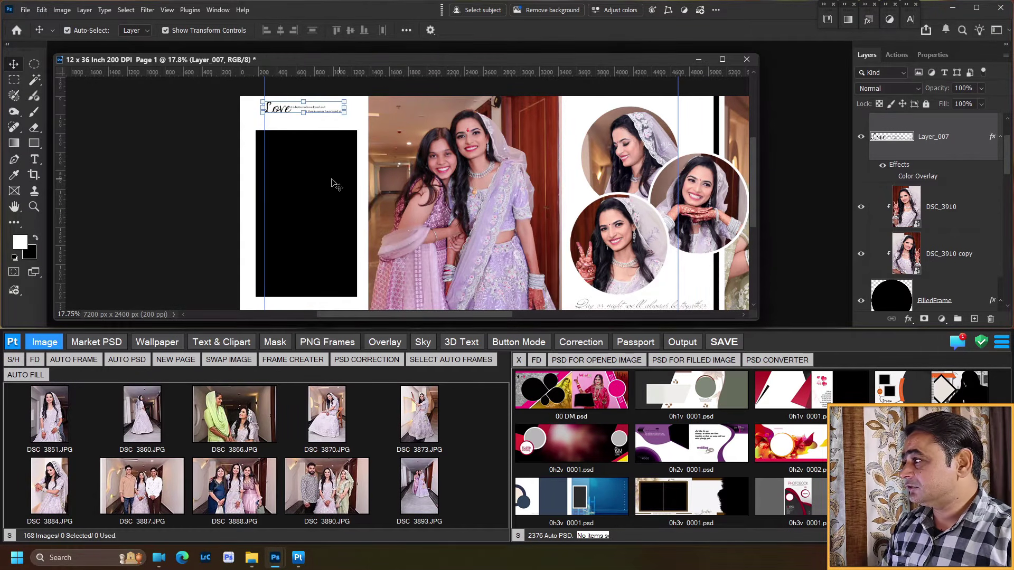
# Step: Hide the guides, stretch the black portrait frame upward to about 1962 px tall and move it down 60 px
pyautogui.click(332, 179)
pyautogui.hotkey('ctrl', ';')
pyautogui.moveTo(308, 132); pyautogui.dragTo(308, 113)
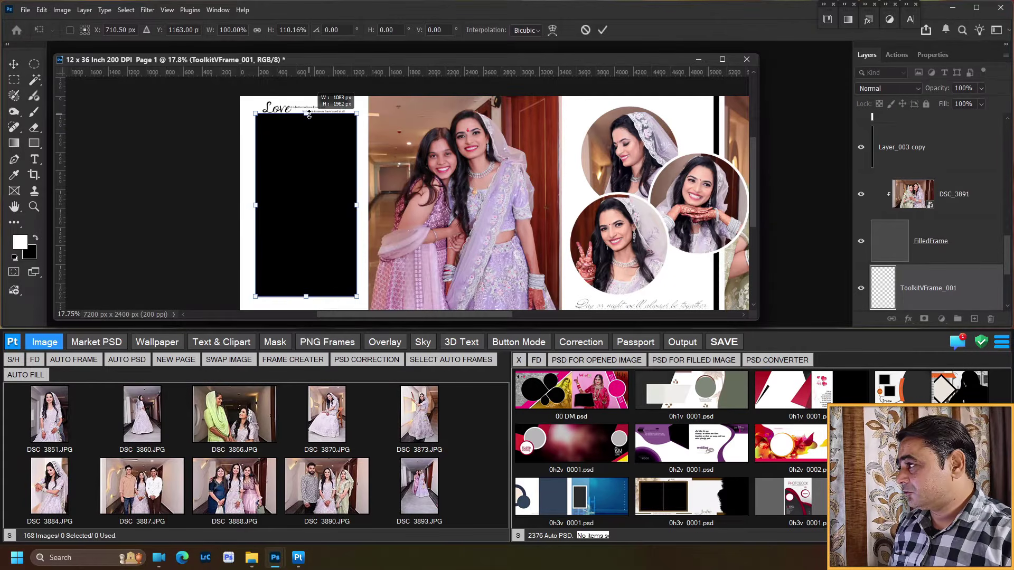
pyautogui.scroll(-1, 315, 175)
pyautogui.scroll(-1, 315, 174)
pyautogui.hotkey('shift', 'Down')
pyautogui.hotkey('shift', 'Down')
pyautogui.hotkey('shift', 'Down')
pyautogui.hotkey('shift', 'Down')
pyautogui.hotkey('shift', 'Down')
pyautogui.hotkey('shift', 'Down')
pyautogui.press('Return')
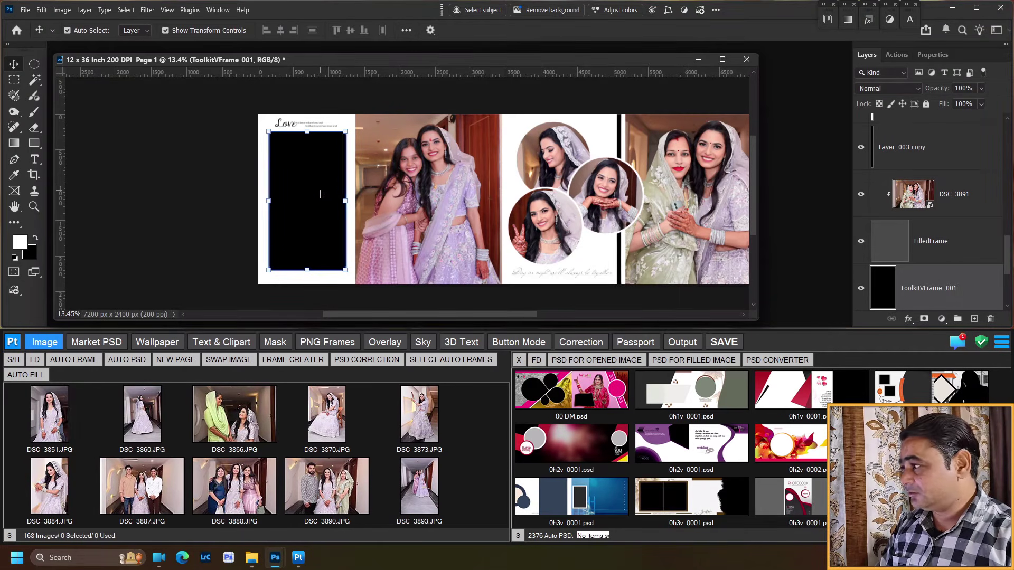
# Step: Fill the portrait frame below the Love title with photo DSC_3870, then enlarge and reposition the seated bride within it
pyautogui.click(327, 417)
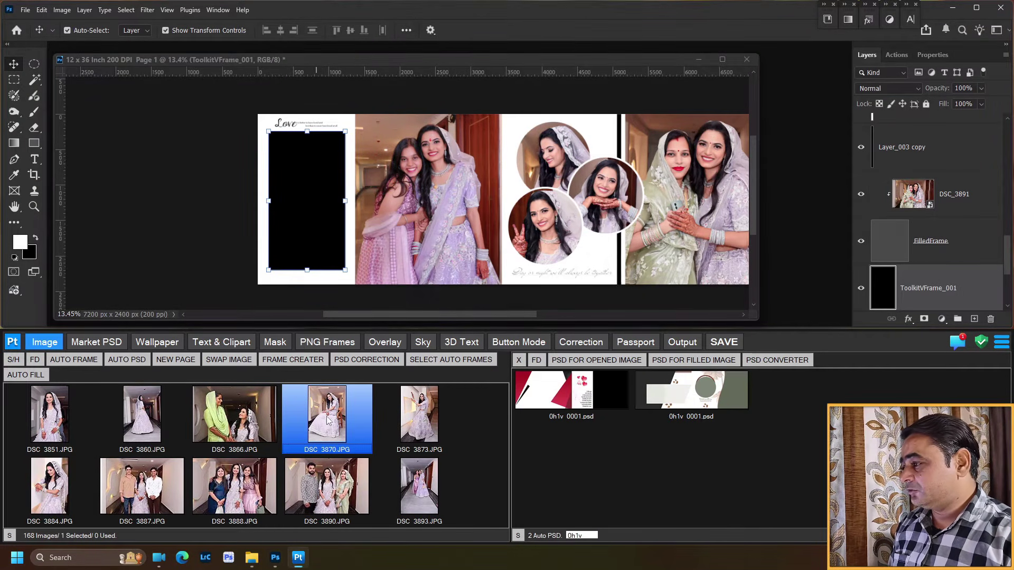
pyautogui.moveTo(327, 419); pyautogui.dragTo(325, 198)
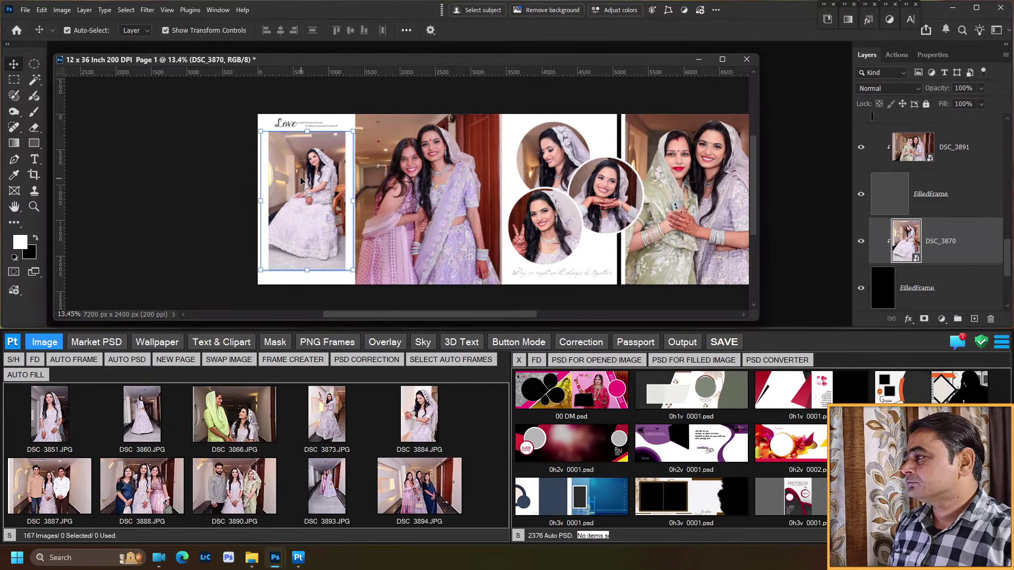
pyautogui.moveTo(308, 123); pyautogui.dragTo(312, 97)
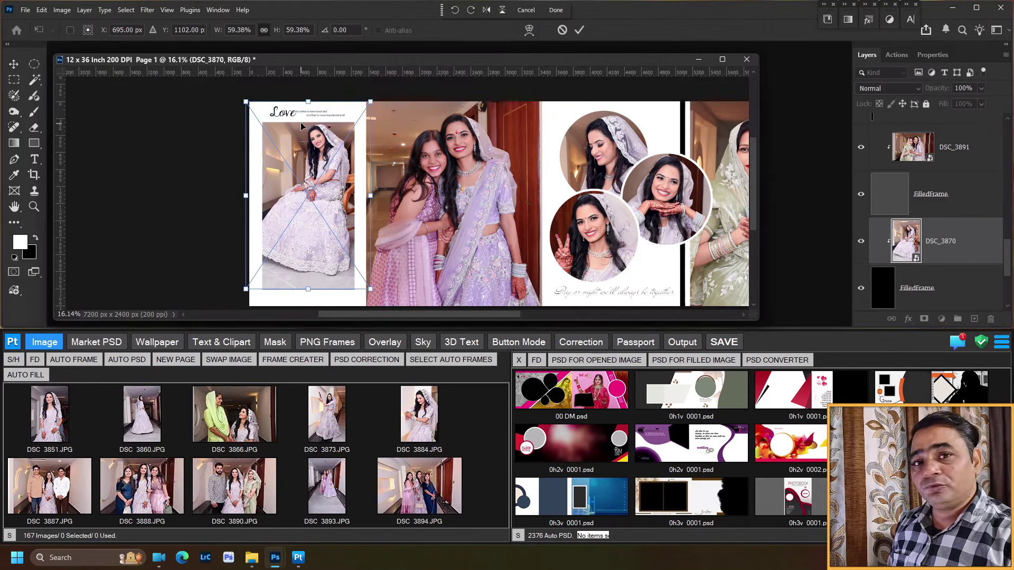
pyautogui.moveTo(328, 259); pyautogui.dragTo(338, 235)
pyautogui.moveTo(337, 176); pyautogui.dragTo(345, 242)
pyautogui.press('Return')
pyautogui.scroll(-1, 340, 174)
pyautogui.scroll(3, 340, 169)
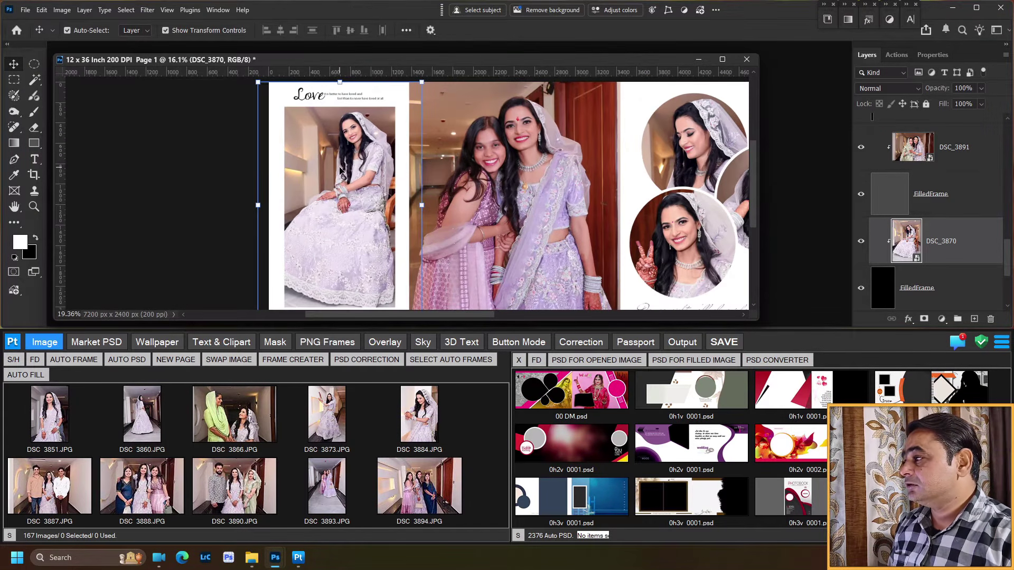
pyautogui.scroll(-2, 370, 199)
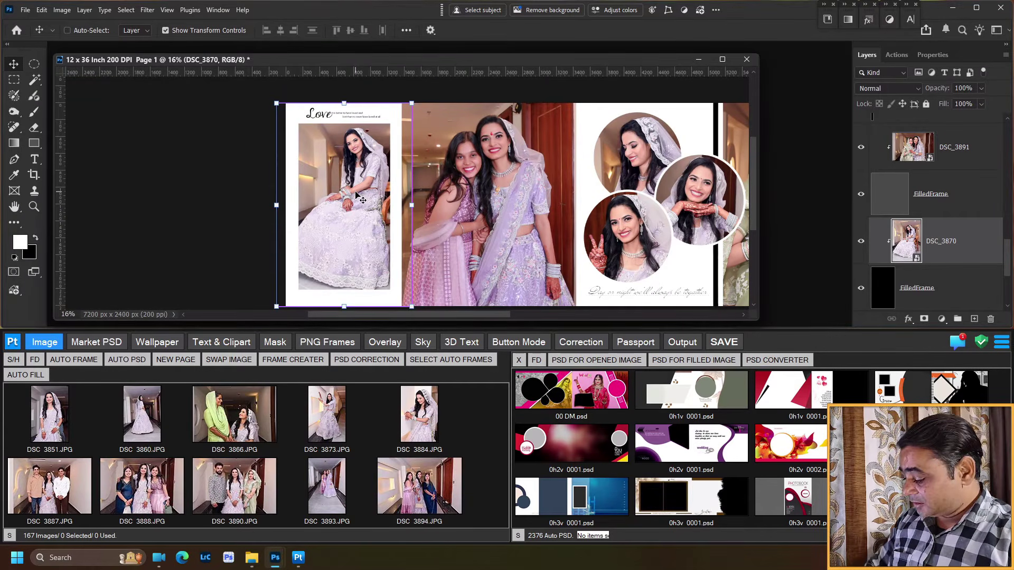
# Step: Duplicate the DSC_3870 photo layer and move the copy directly above the Background layer
pyautogui.hotkey('ctrl', 'j')
pyautogui.scroll(-4, 909, 246)
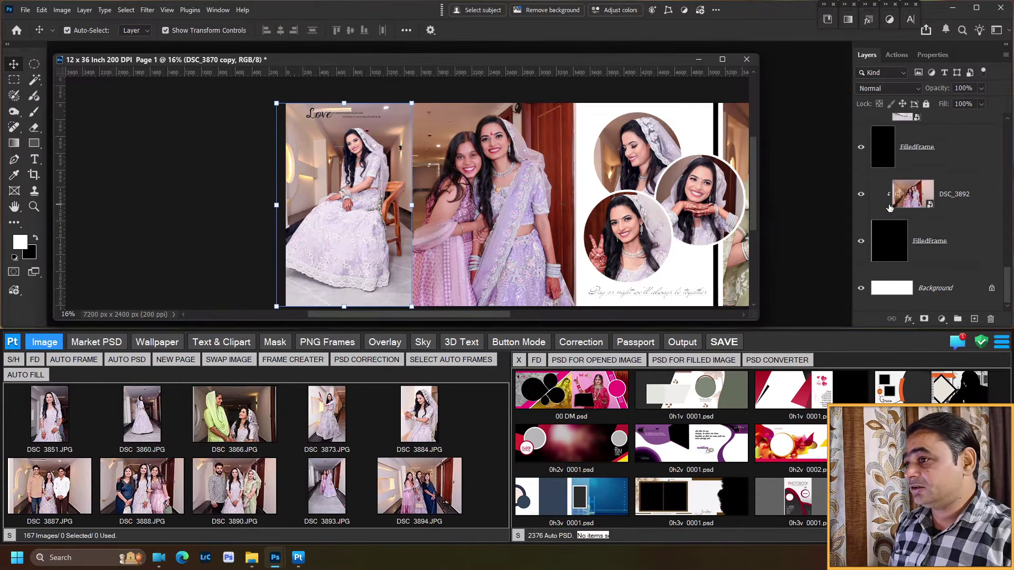
pyautogui.scroll(3, 939, 189)
pyautogui.moveTo(939, 189); pyautogui.dragTo(908, 272)
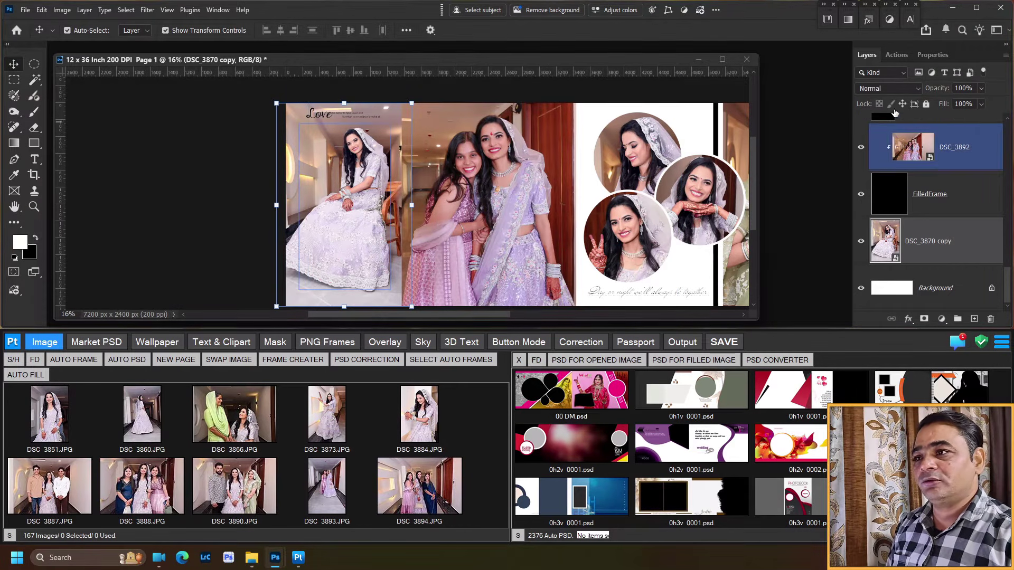
# Step: Set the DSC_3870 copy's blend mode to Luminosity and its opacity to 75%
pyautogui.click(896, 88)
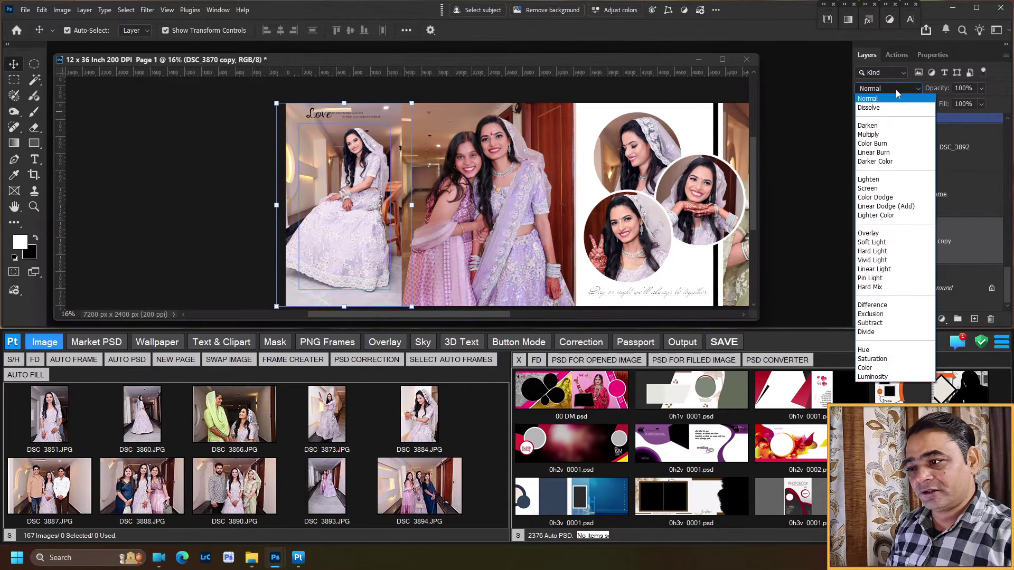
pyautogui.click(876, 376)
pyautogui.click(981, 88)
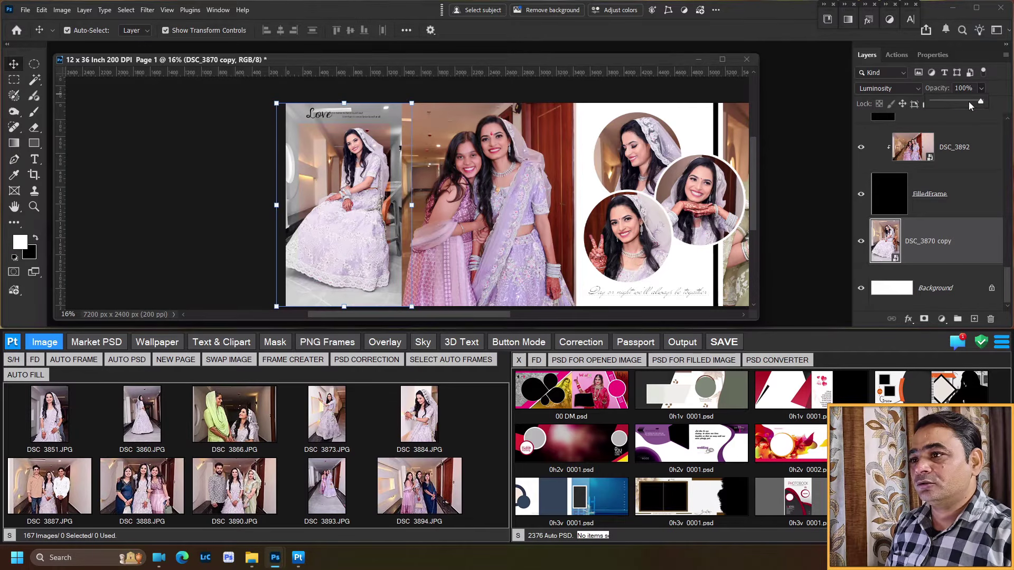
pyautogui.click(967, 102)
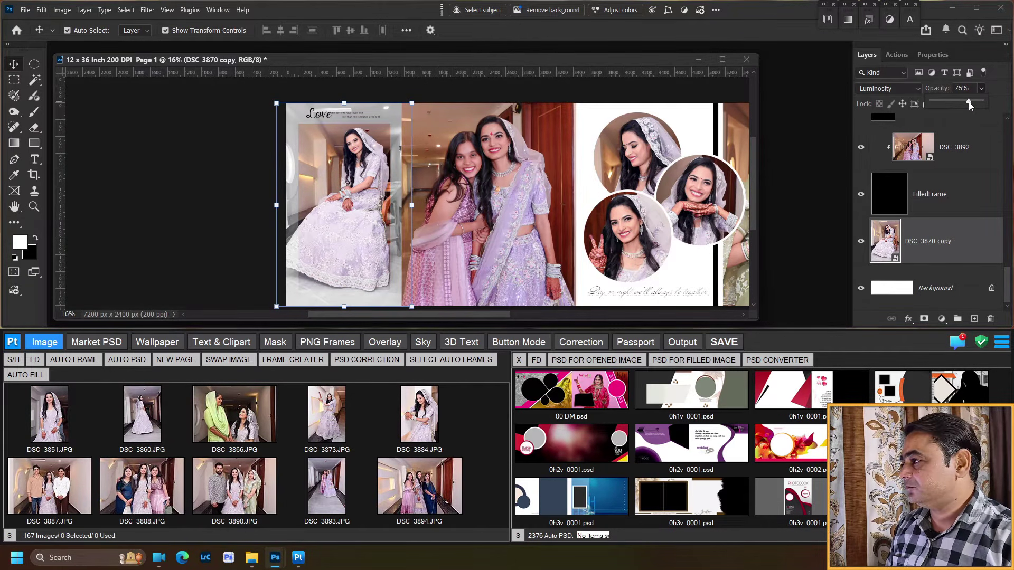
# Step: Add a black stroke to the portrait frame layer holding photo DSC_3870, below the Love title
pyautogui.scroll(2, 935, 158)
pyautogui.click(929, 178)
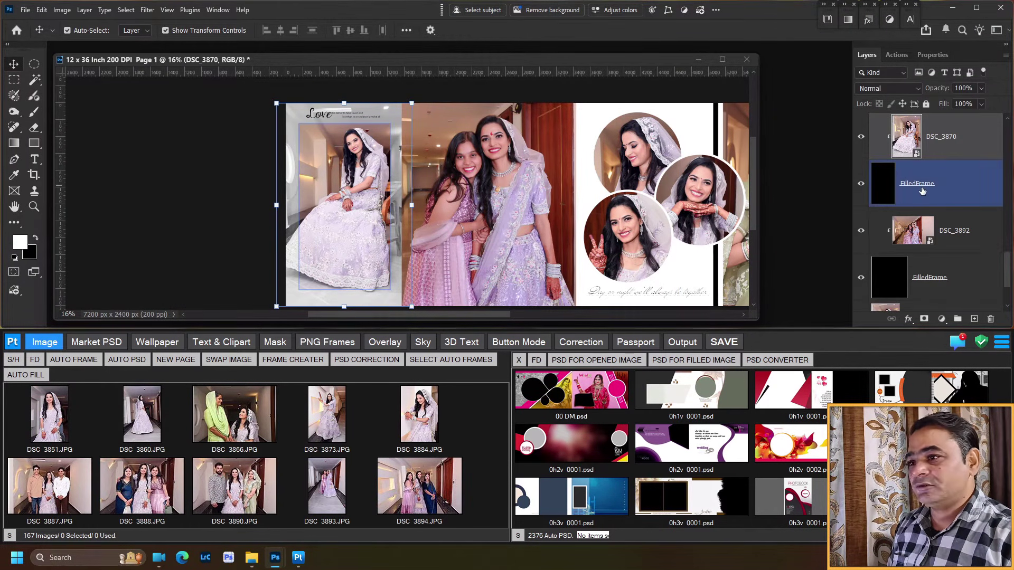
pyautogui.scroll(10, 351, 146)
pyautogui.moveTo(415, 161); pyautogui.dragTo(530, 224)
pyautogui.scroll(1, 448, 188)
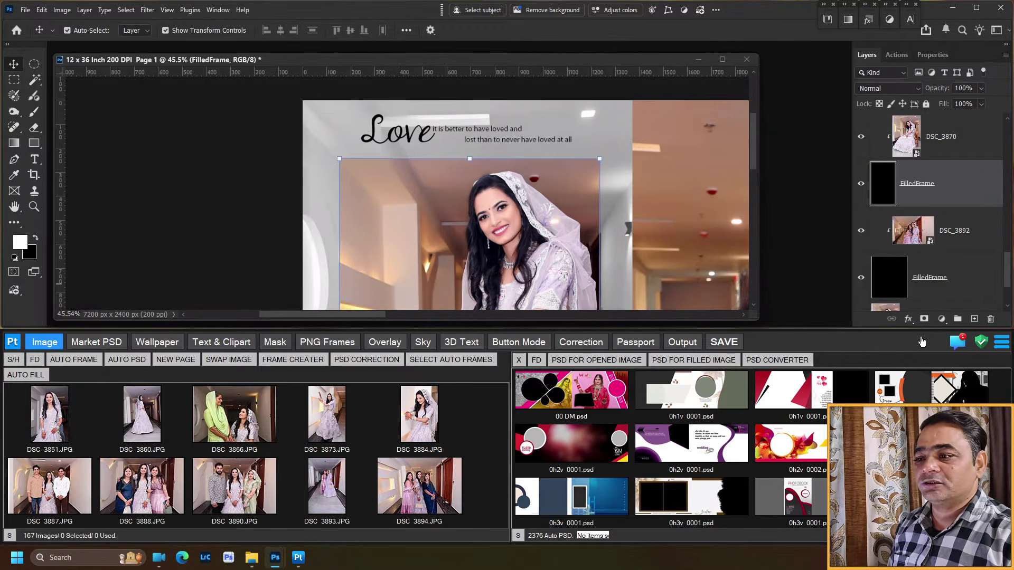
pyautogui.click(908, 319)
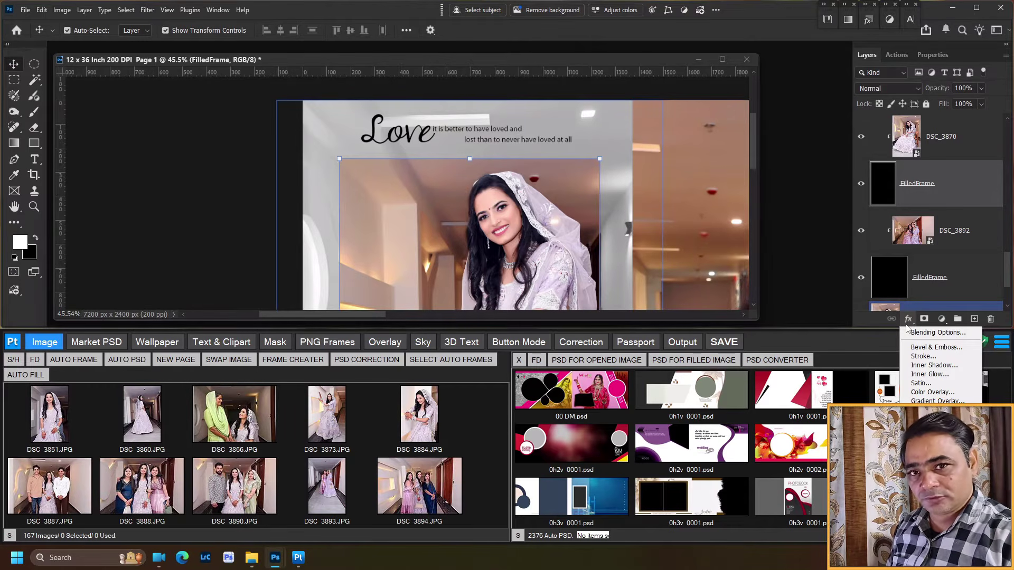
pyautogui.click(920, 358)
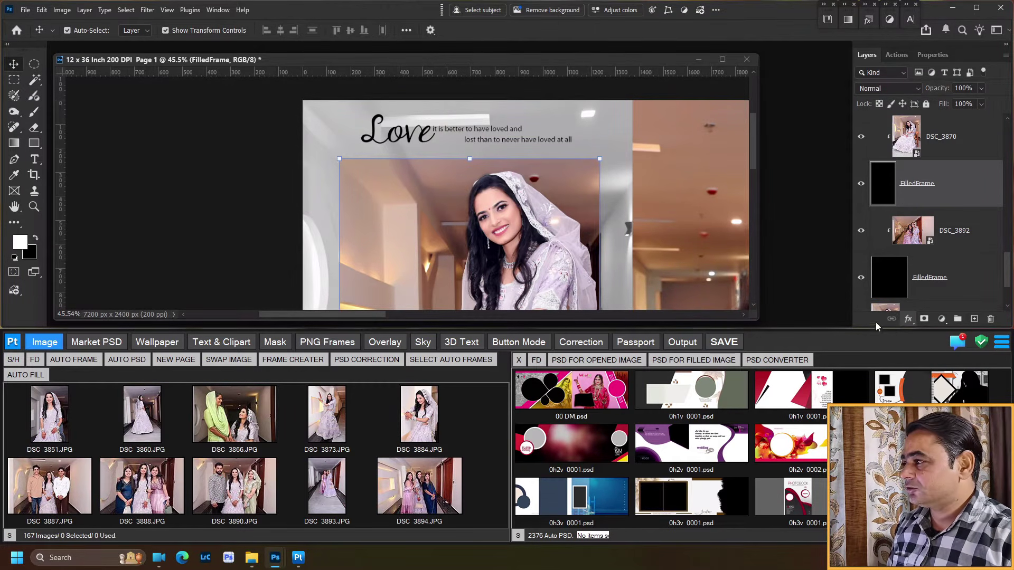
pyautogui.moveTo(798, 201); pyautogui.dragTo(805, 103)
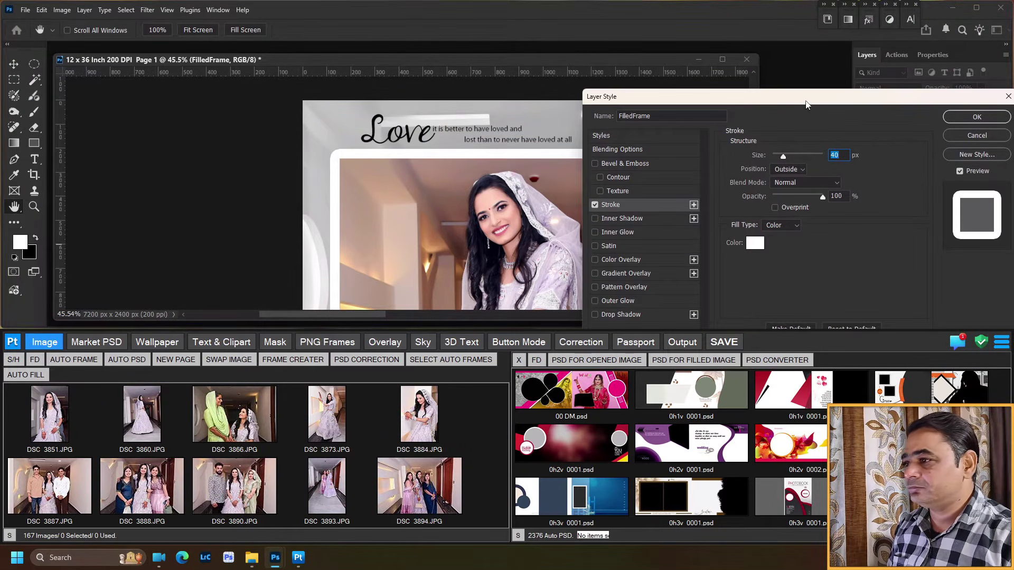
pyautogui.click(760, 245)
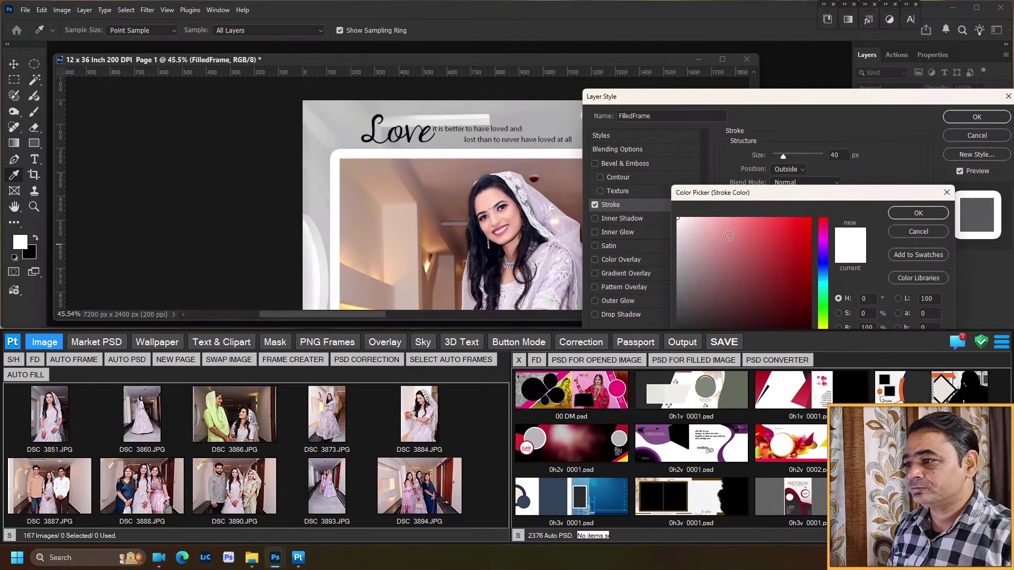
pyautogui.click(903, 213)
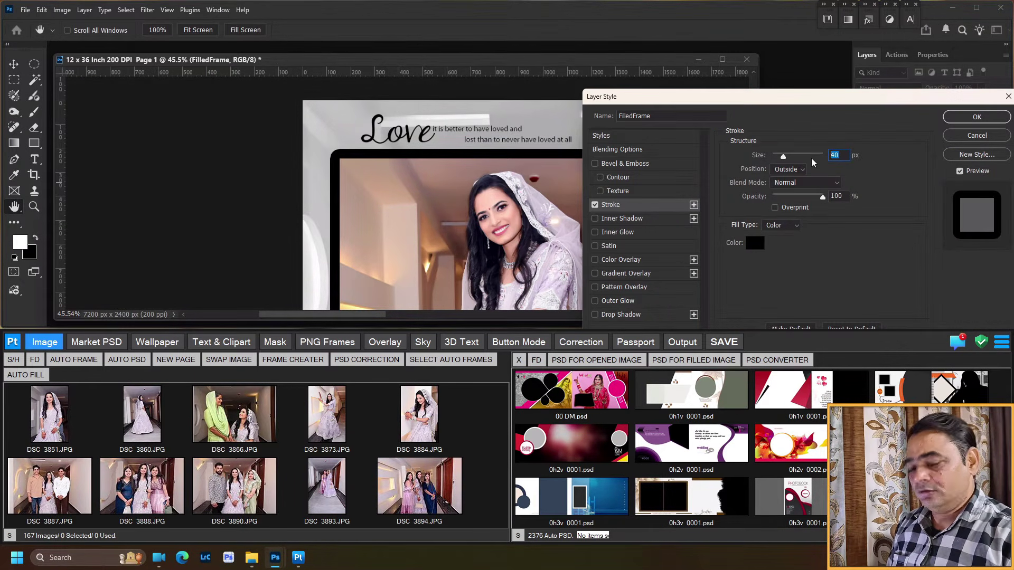
# Step: Set the portrait frame's stroke size to 6 px and its position to Inside
pyautogui.write('6')
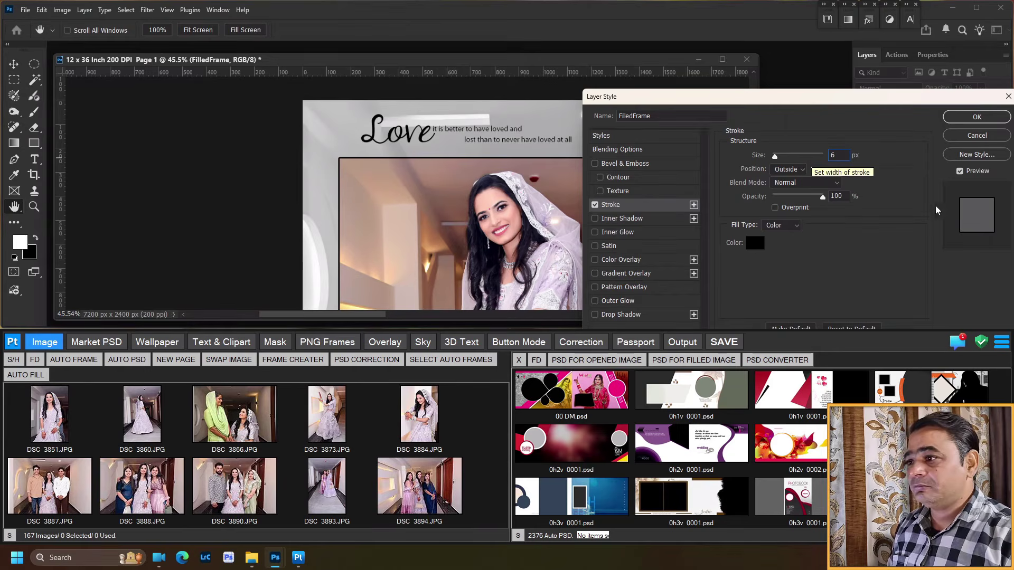
pyautogui.click(801, 175)
pyautogui.click(792, 183)
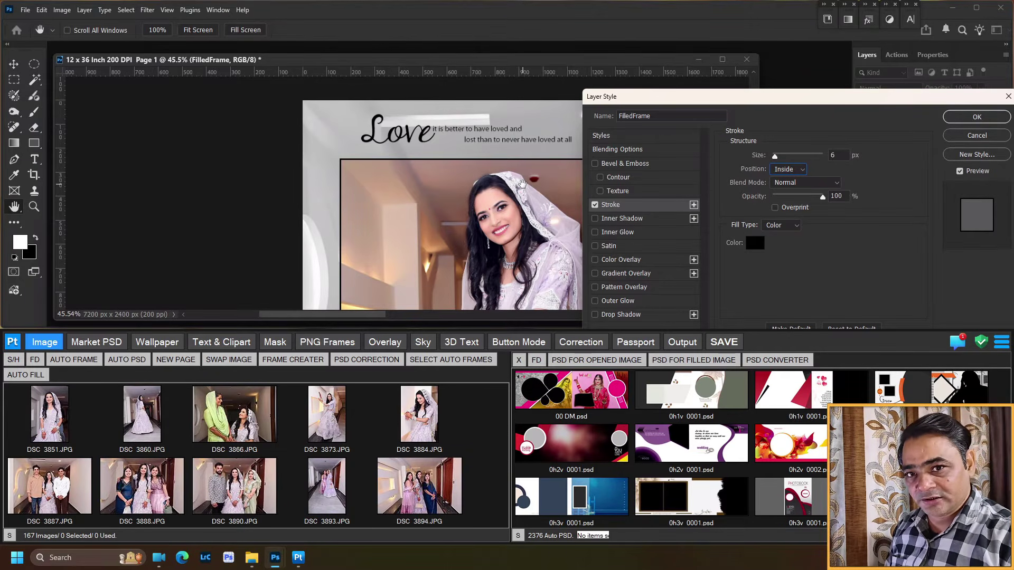
pyautogui.click(975, 117)
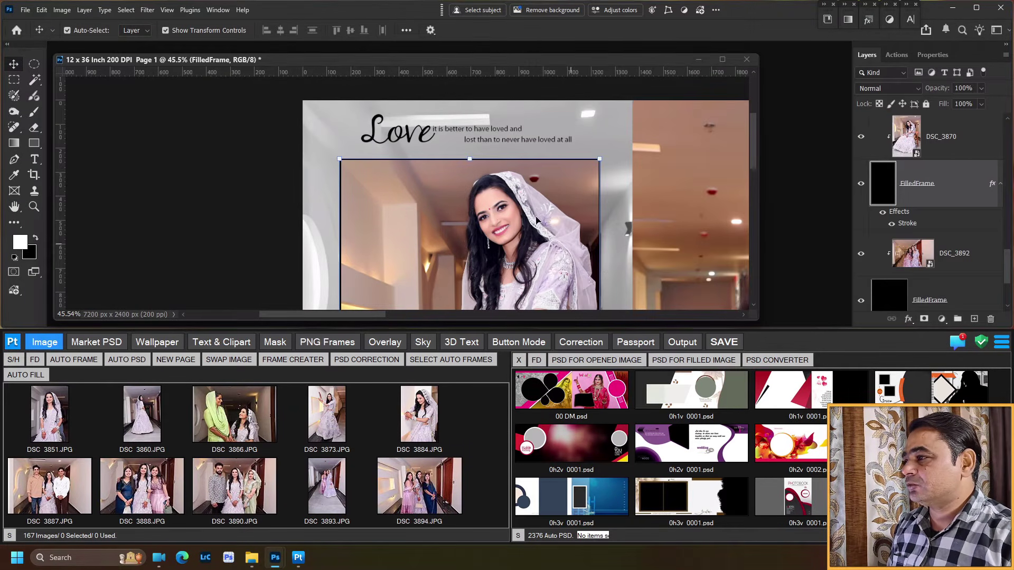
# Step: Duplicate the DSC_3868 photo of the top circular frame and move the copy directly above the Background layer
pyautogui.rightClick(530, 211)
pyautogui.click(549, 216)
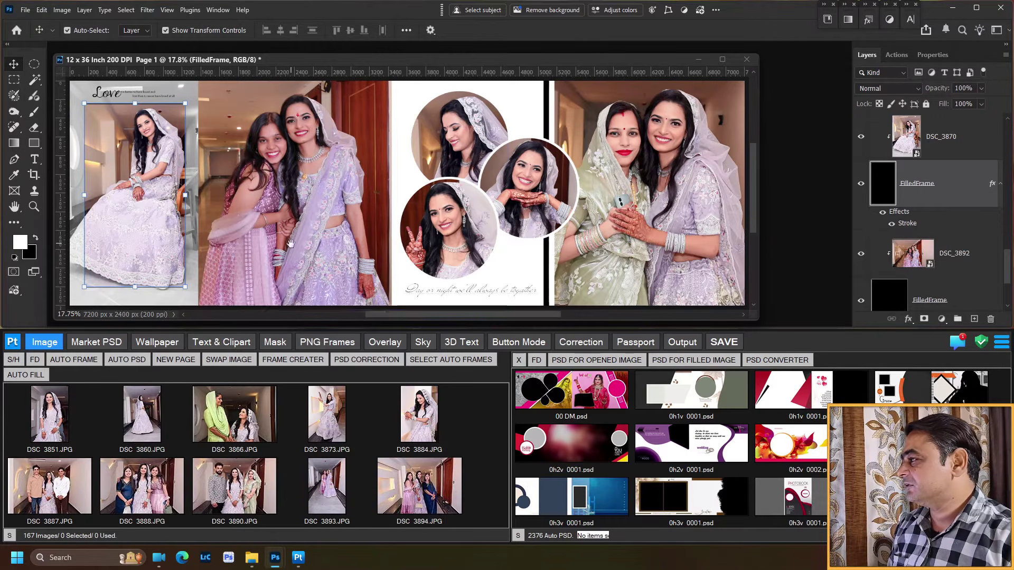
pyautogui.keyDown('ctrl'); pyautogui.click(415, 242); pyautogui.keyUp('ctrl')
pyautogui.moveTo(431, 167); pyautogui.dragTo(398, 199)
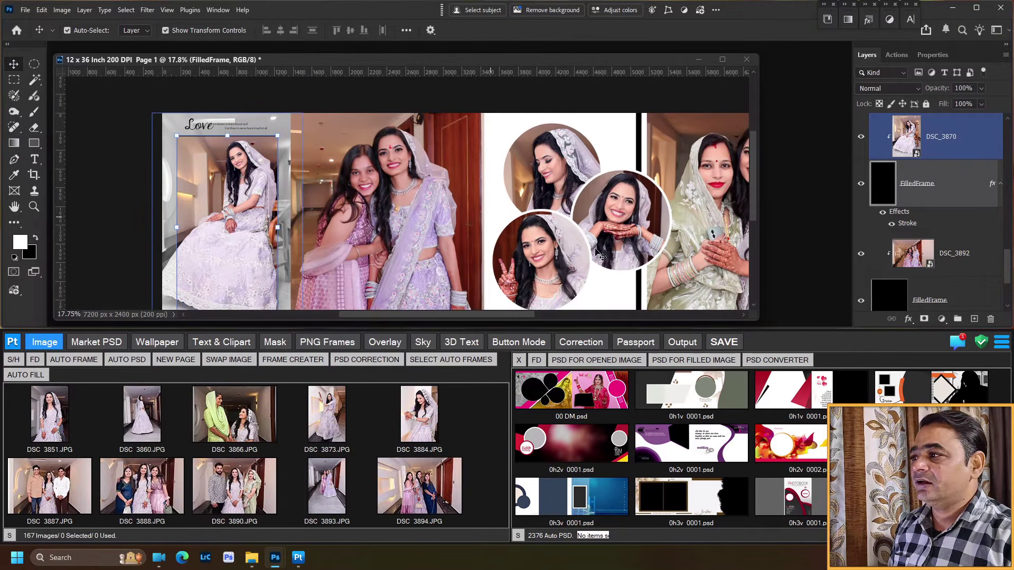
pyautogui.moveTo(594, 240); pyautogui.dragTo(524, 212)
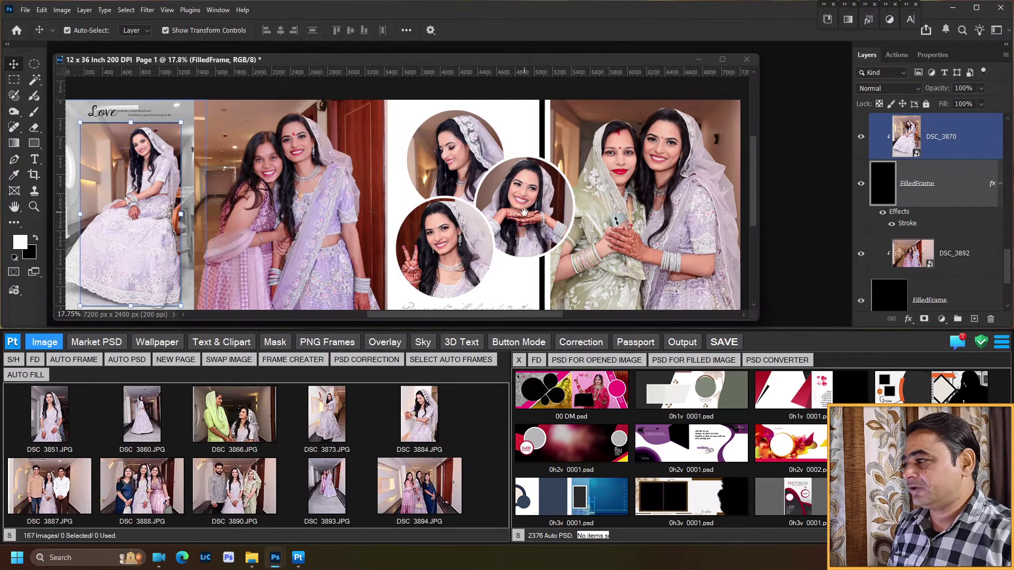
pyautogui.click(466, 171)
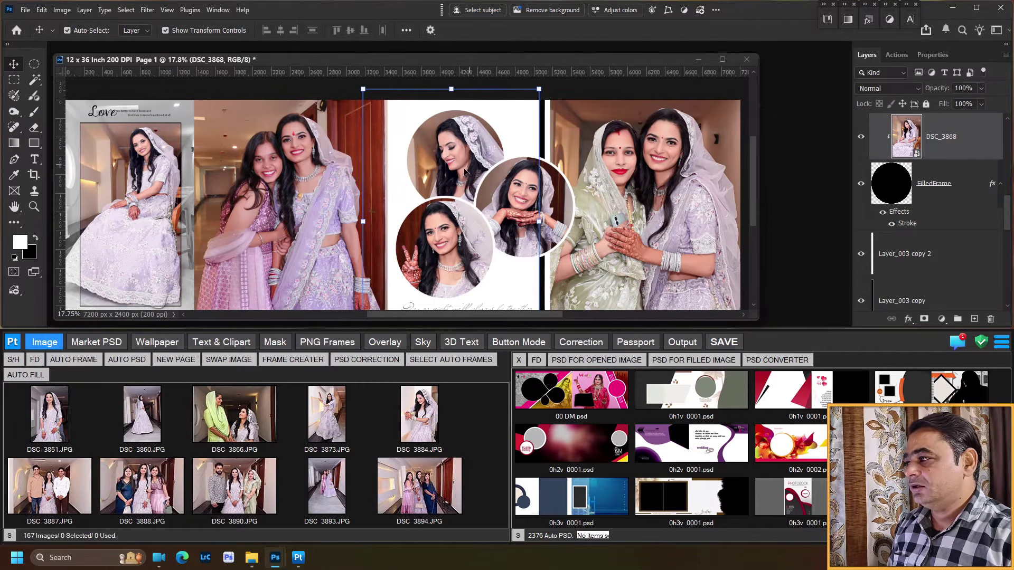
pyautogui.moveTo(480, 253)
pyautogui.mouseDown()
pyautogui.moveTo(509, 206)
pyautogui.moveTo(475, 247)
pyautogui.mouseUp()
pyautogui.moveTo(553, 257); pyautogui.dragTo(564, 138)
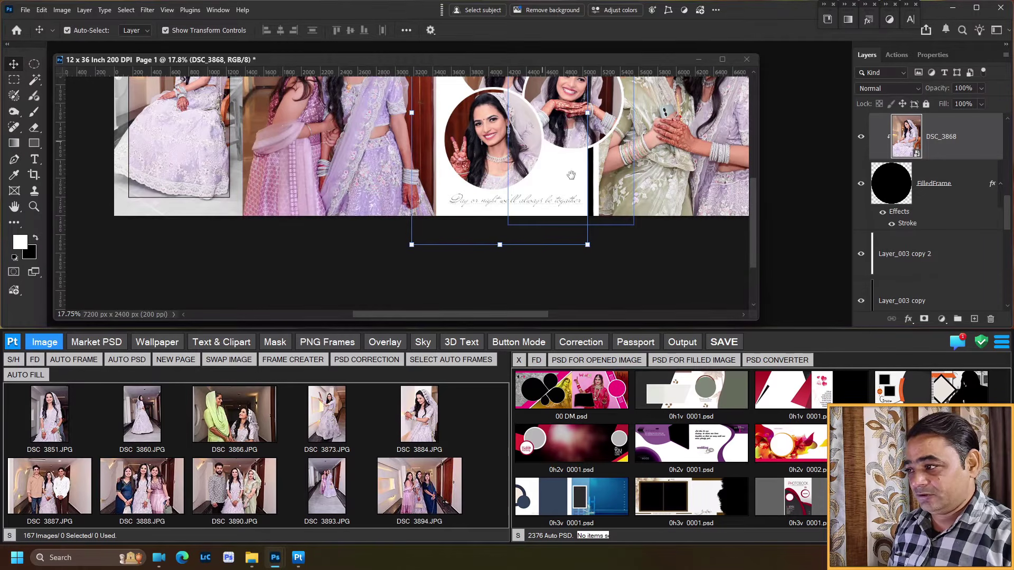
pyautogui.moveTo(517, 172); pyautogui.dragTo(529, 293)
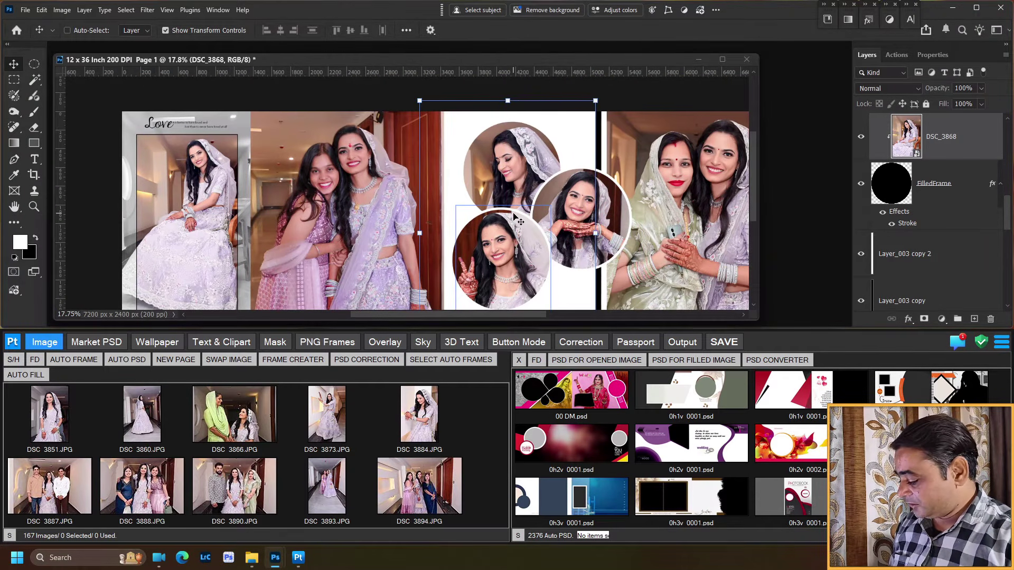
pyautogui.hotkey('ctrl', 'j')
pyautogui.scroll(-7, 965, 217)
pyautogui.scroll(10, 960, 217)
pyautogui.moveTo(960, 218); pyautogui.dragTo(952, 270)
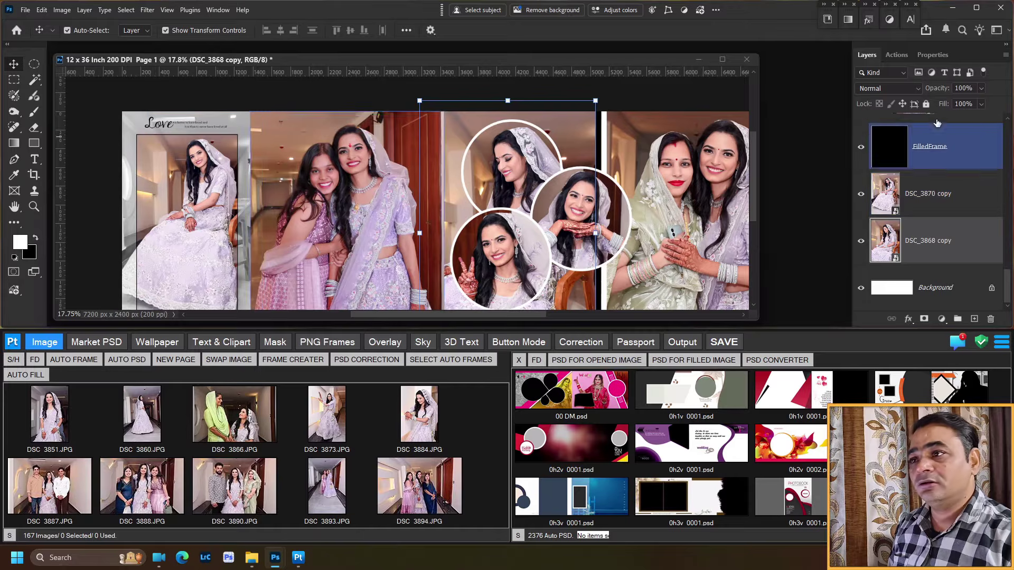
# Step: Set the DSC_3868 copy's blend mode to Luminosity and its opacity to 46%
pyautogui.click(918, 90)
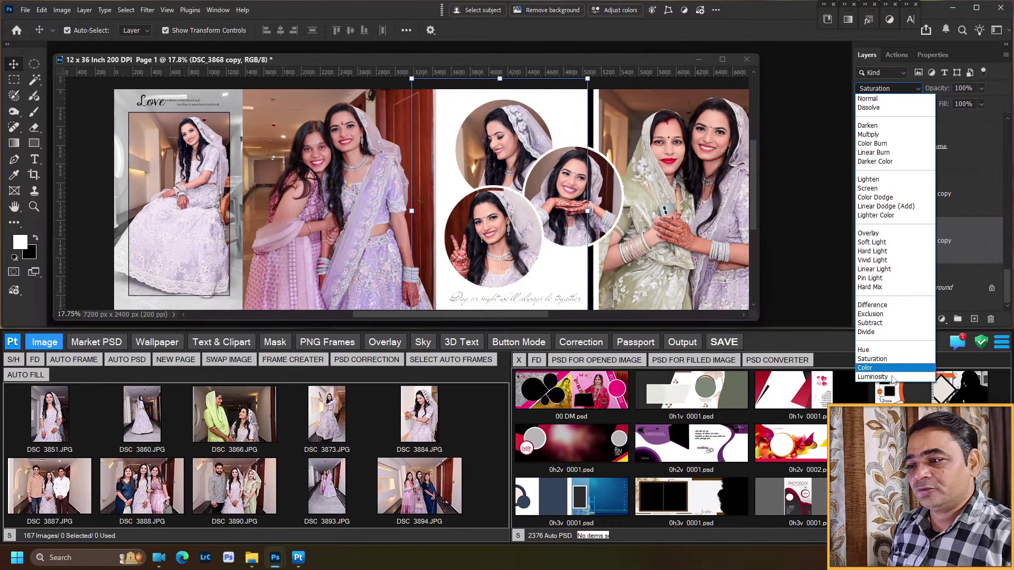
pyautogui.click(876, 376)
pyautogui.moveTo(687, 268)
pyautogui.mouseDown()
pyautogui.moveTo(688, 212)
pyautogui.moveTo(696, 252)
pyautogui.mouseUp()
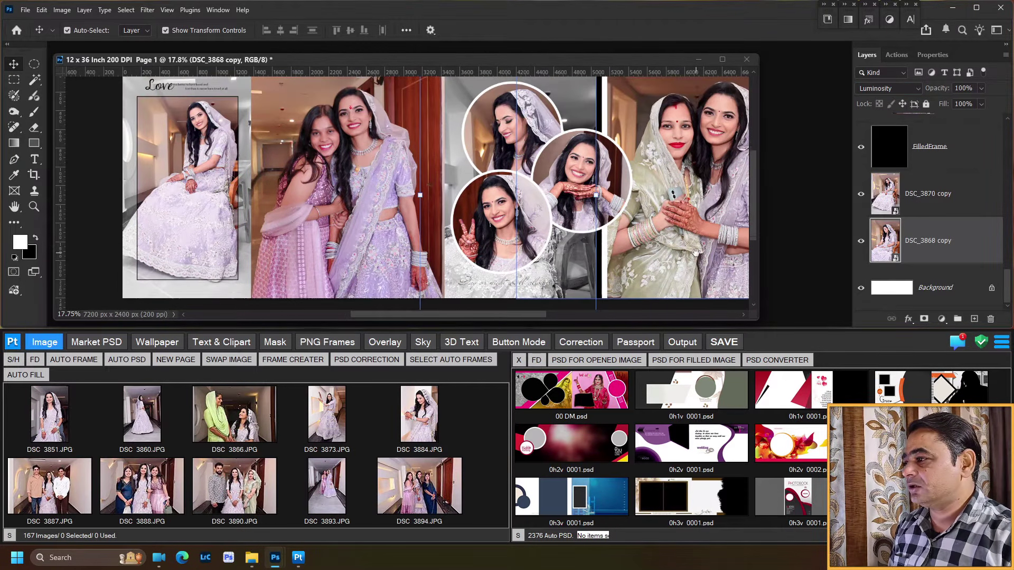
pyautogui.moveTo(982, 88); pyautogui.dragTo(954, 104)
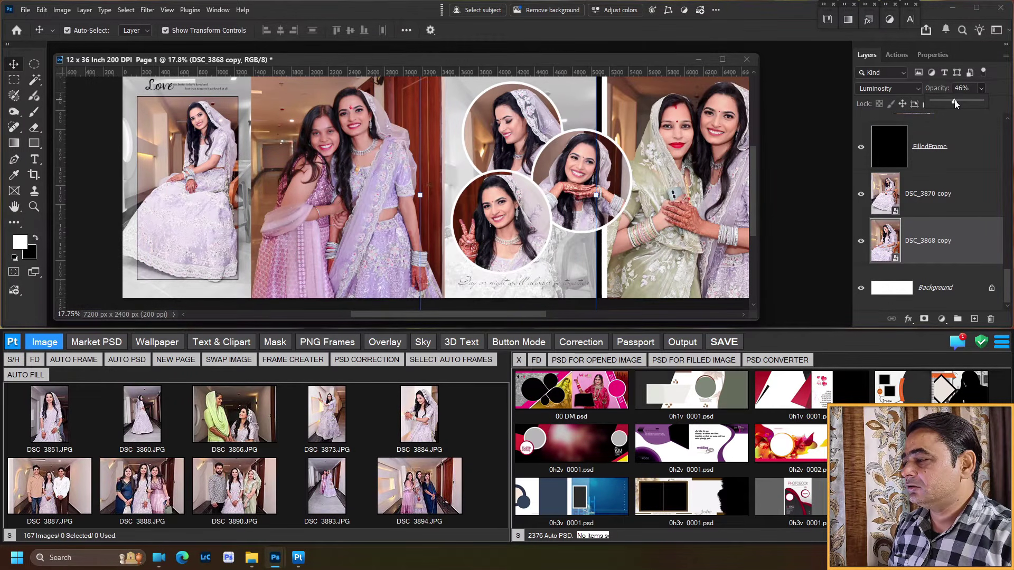
# Step: Duplicate the "Day or night we'll always be together" text layer four times in place to darken the lettering
pyautogui.scroll(6, 590, 240)
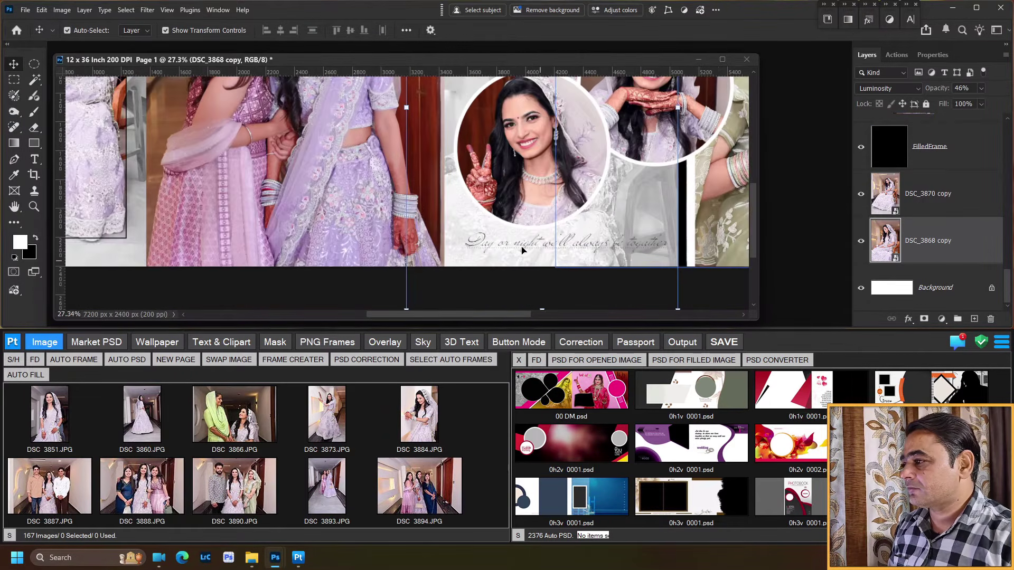
pyautogui.moveTo(589, 241); pyautogui.dragTo(502, 222)
pyautogui.click(503, 224)
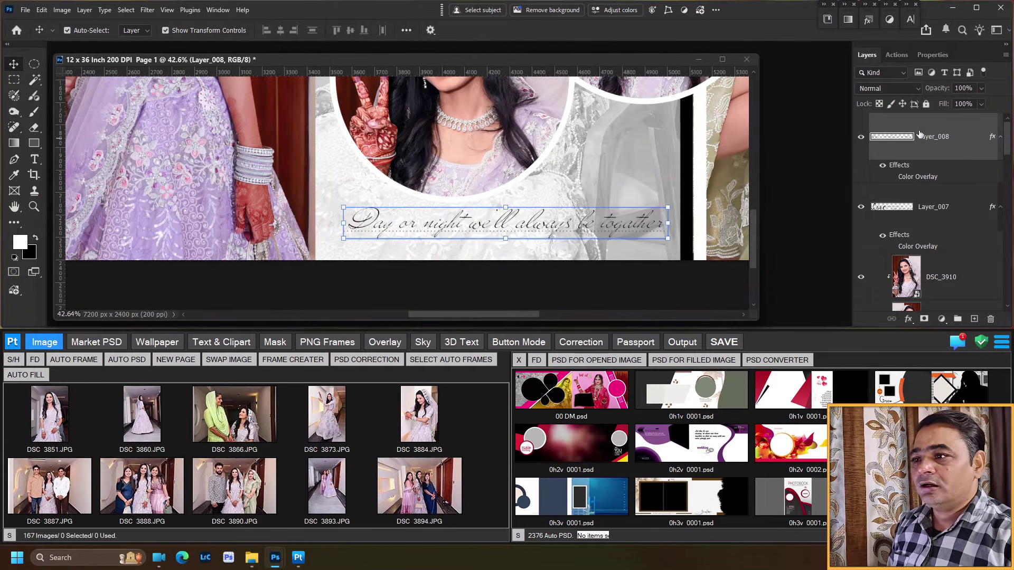
pyautogui.hotkey('ctrl', ';')
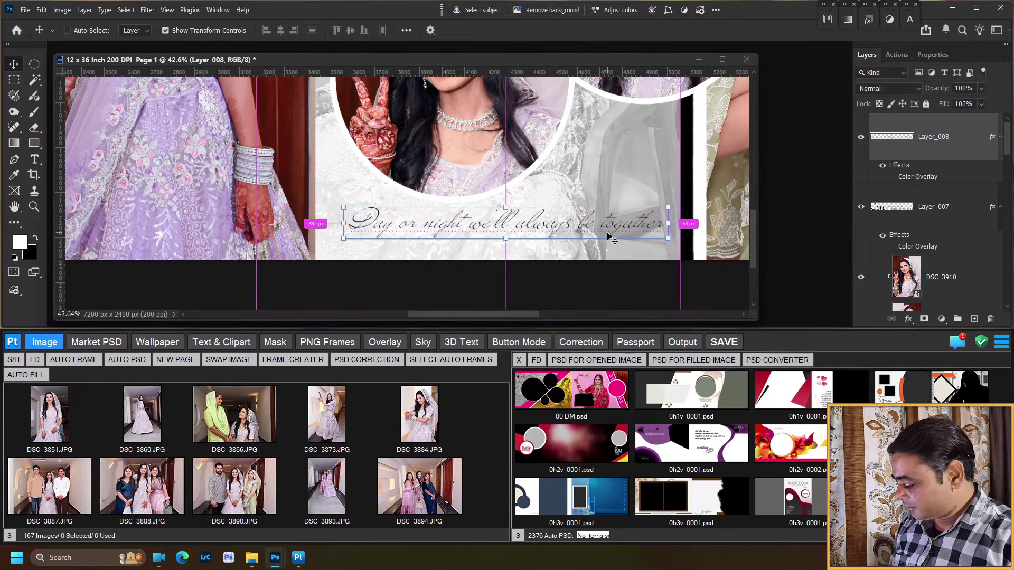
pyautogui.hotkey('ctrl', 'j')
pyautogui.hotkey('ctrl', 'j')
pyautogui.hotkey('ctrl', 'j')
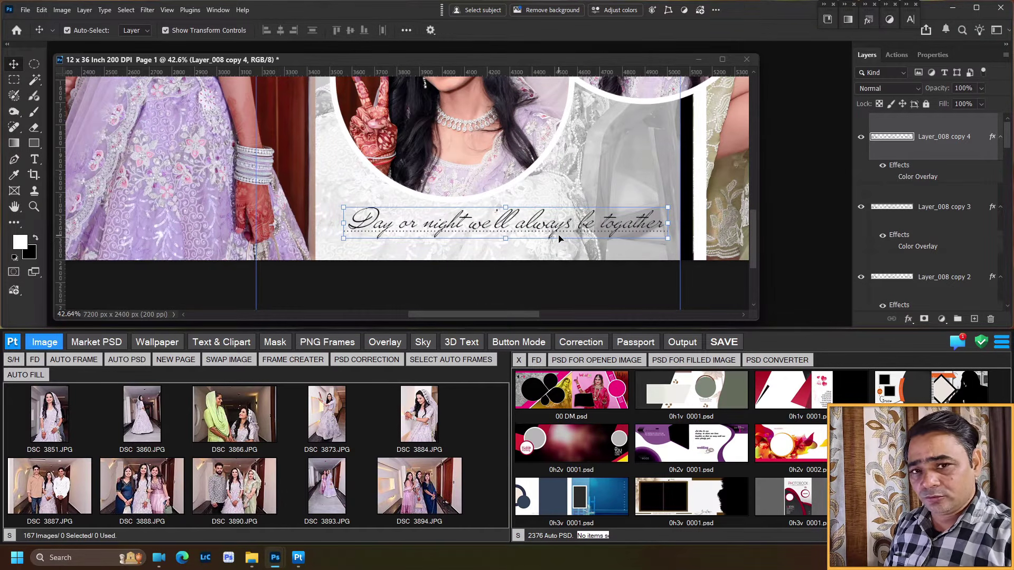
# Step: Save the finished six-photo spread and close it
pyautogui.scroll(-5, 559, 239)
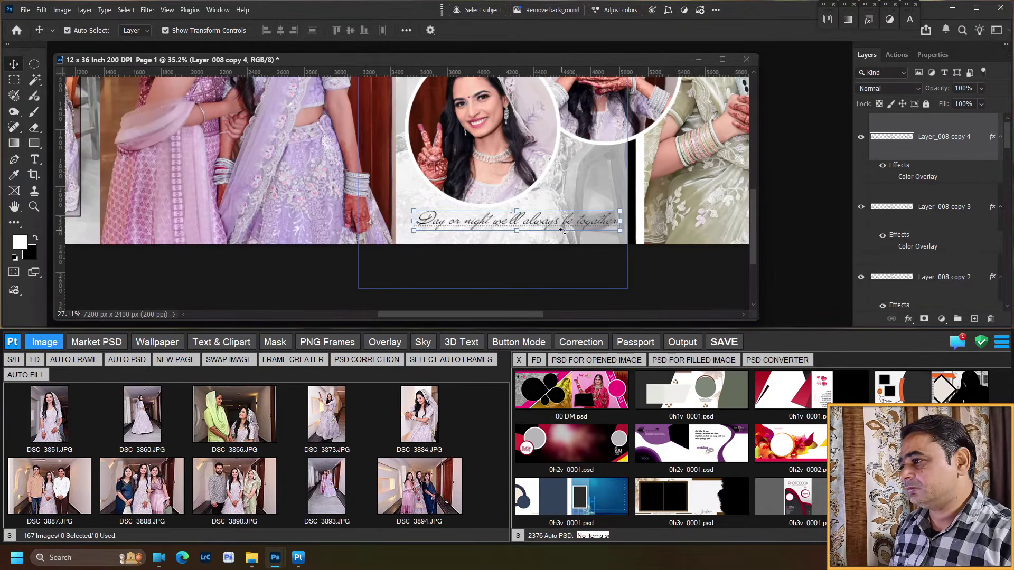
pyautogui.rightClick(541, 191)
pyautogui.click(555, 195)
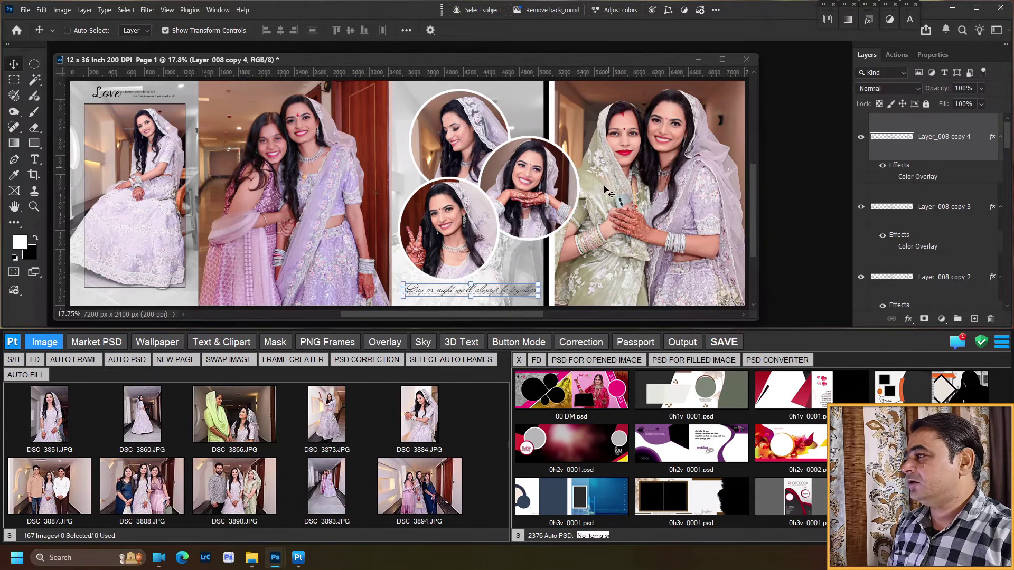
pyautogui.scroll(-3, 608, 188)
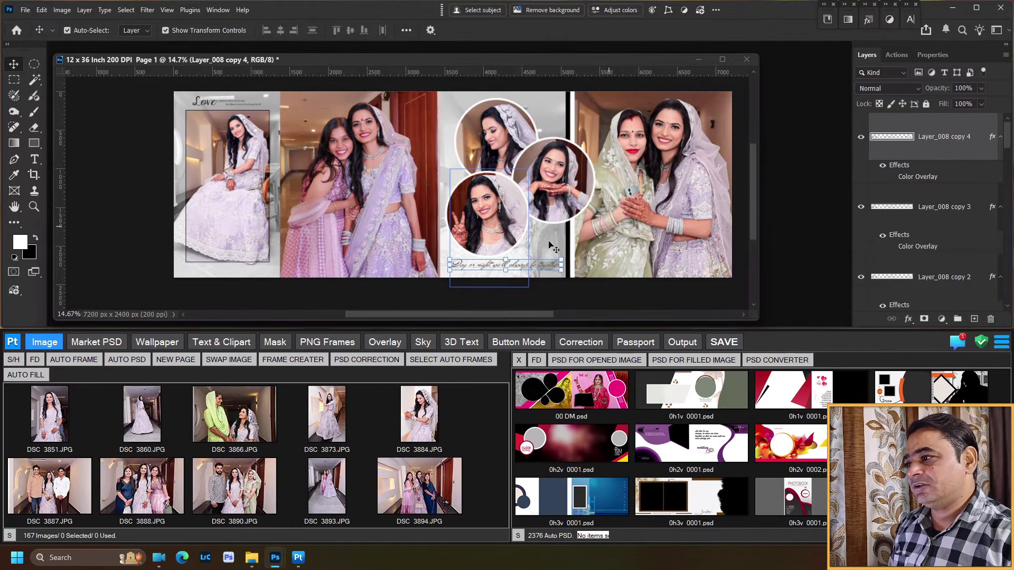
pyautogui.click(727, 344)
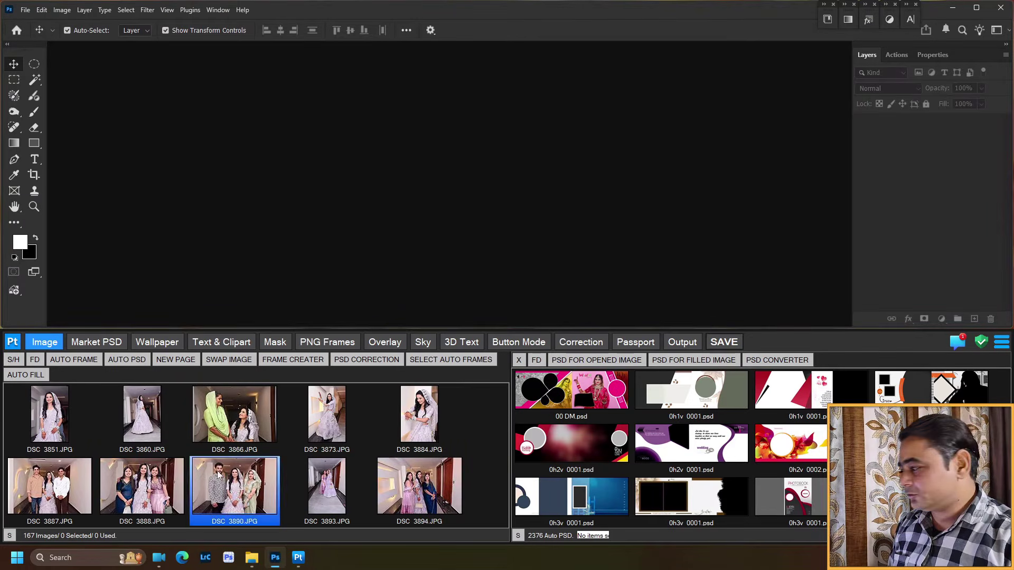
# Step: Select photos DSC_3851, DSC_3860, DSC_3866, DSC_3873, DSC_3884, DSC_3887 and DSC_3893, and open the seven-frame DJ Night 2h5v template
pyautogui.click(90, 422)
pyautogui.click(147, 429)
pyautogui.click(304, 435)
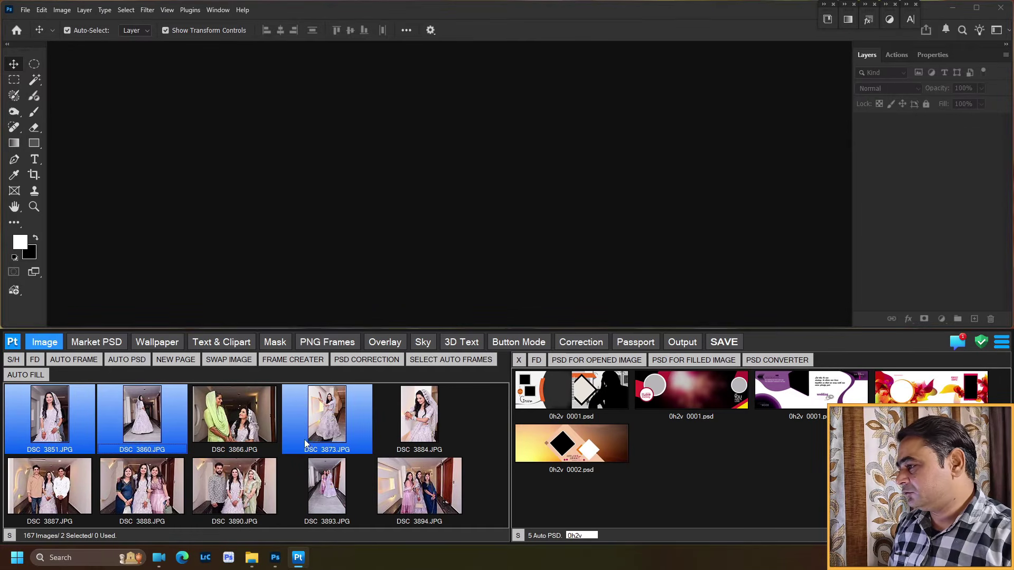
pyautogui.click(407, 431)
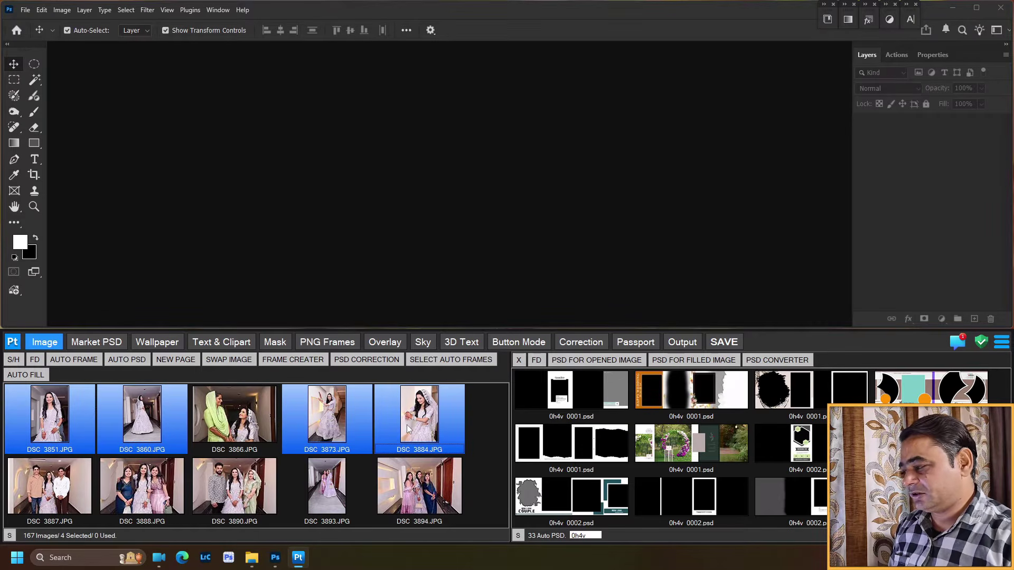
pyautogui.click(52, 487)
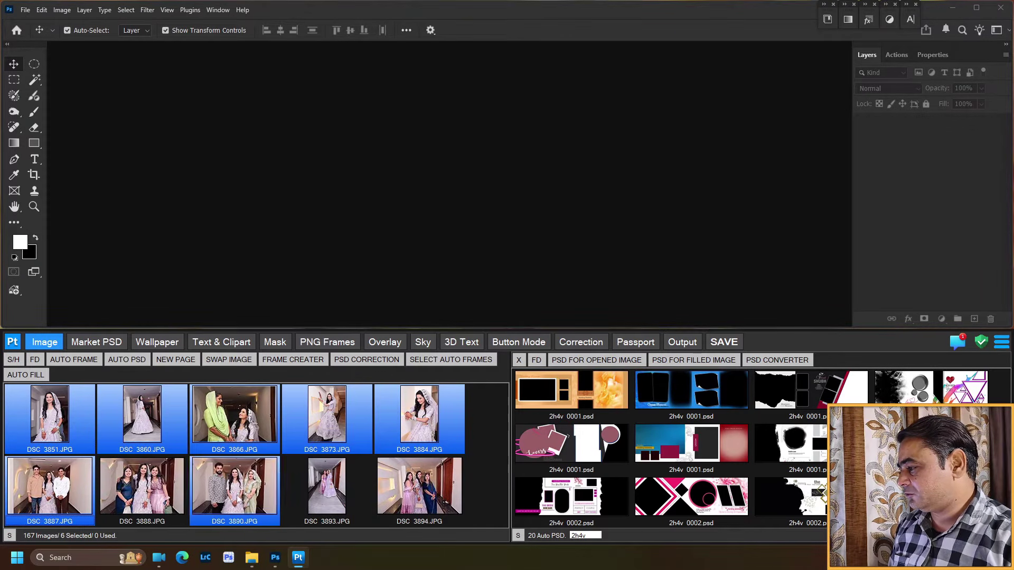
pyautogui.click(316, 491)
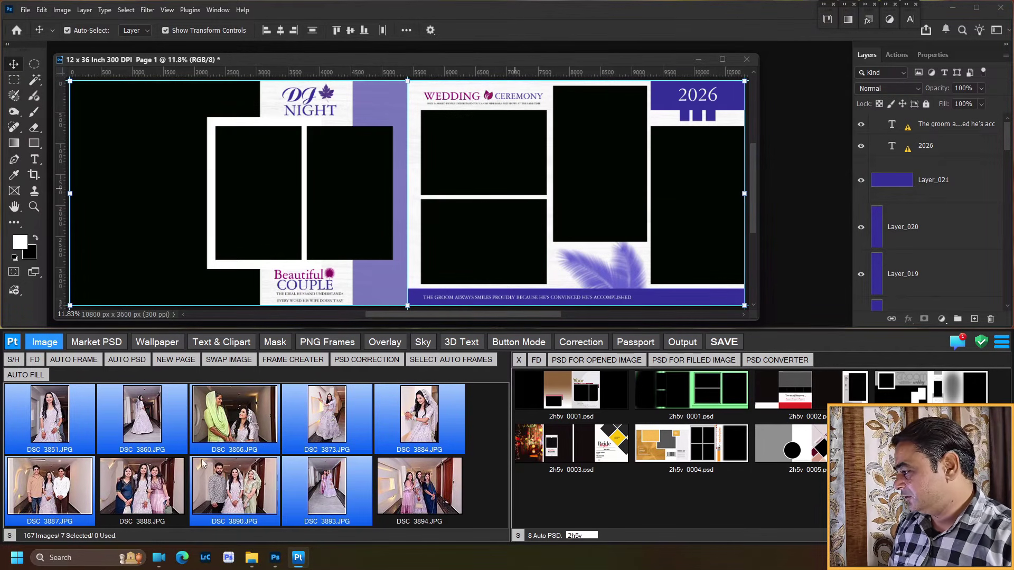
# Step: Fill the large portrait frame at the spread's left end with photo DSC_3893
pyautogui.scroll(-1, 296, 492)
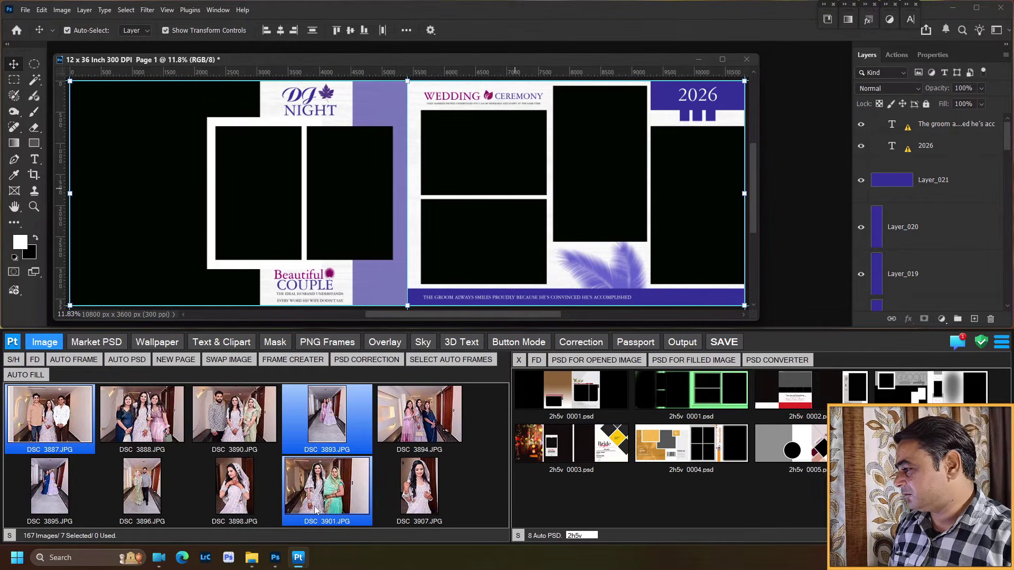
pyautogui.scroll(1, 315, 509)
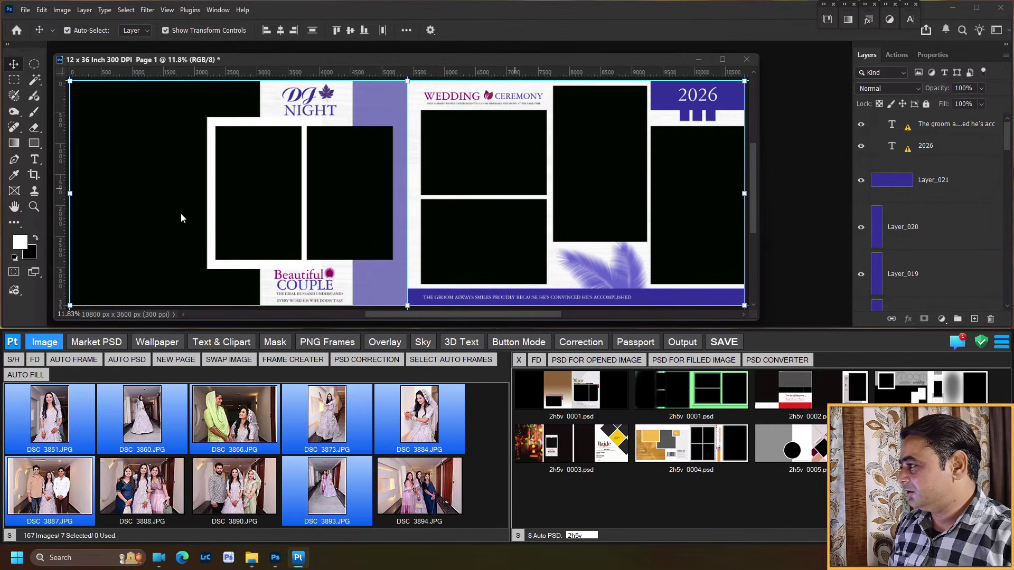
pyautogui.rightClick(161, 170)
pyautogui.click(174, 172)
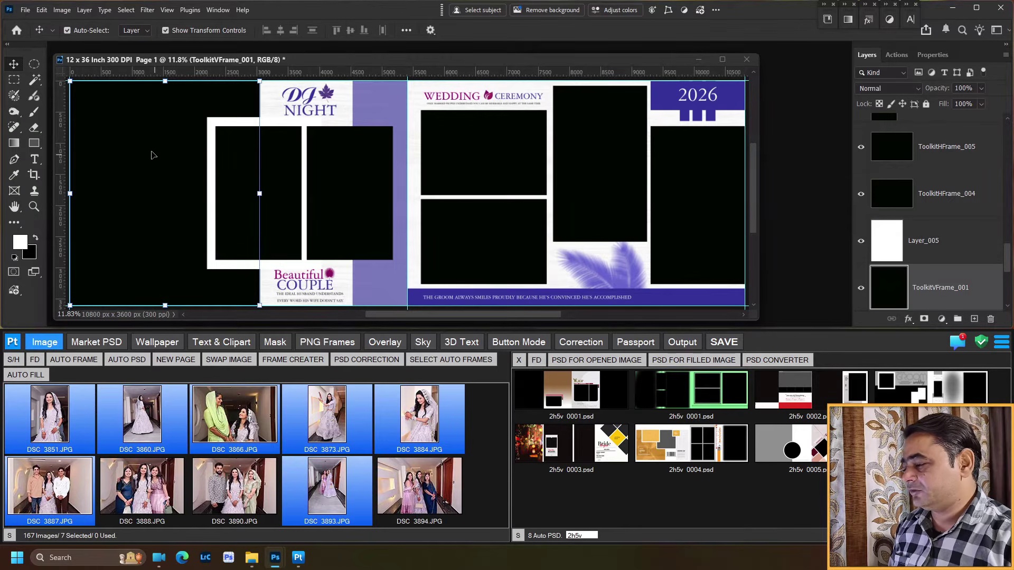
pyautogui.doubleClick(284, 472)
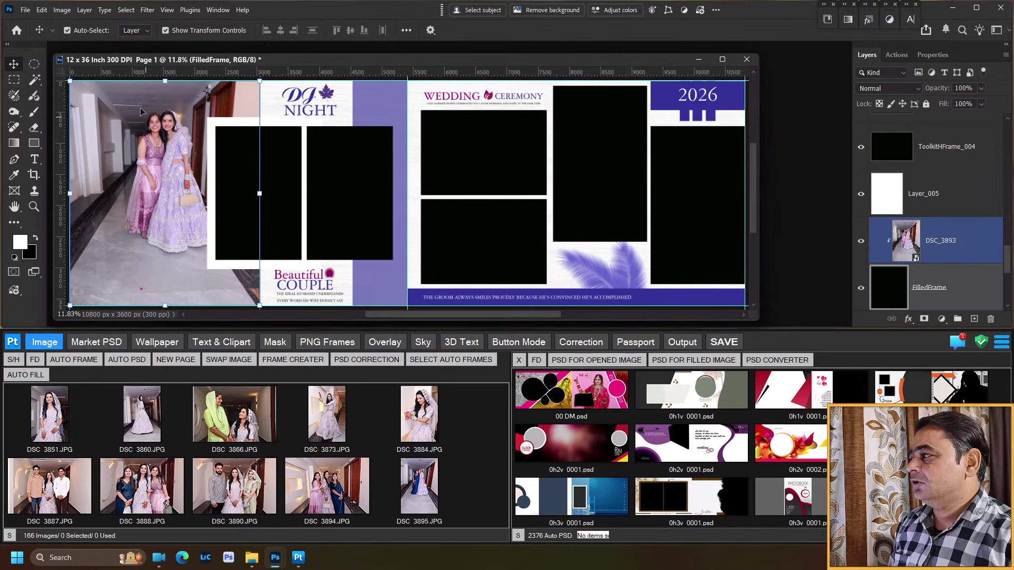
pyautogui.click(211, 147)
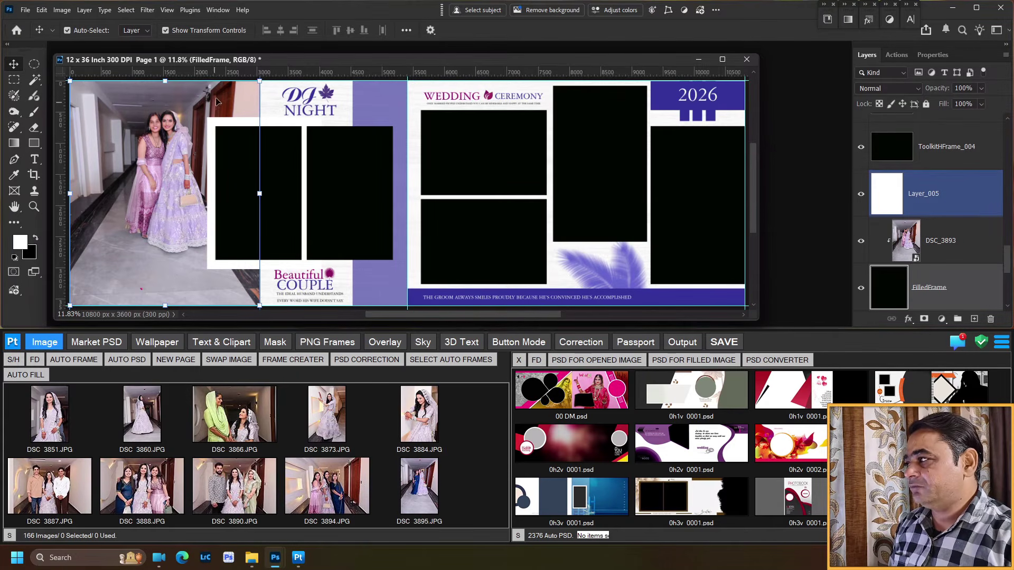
pyautogui.click(212, 142)
pyautogui.click(220, 165)
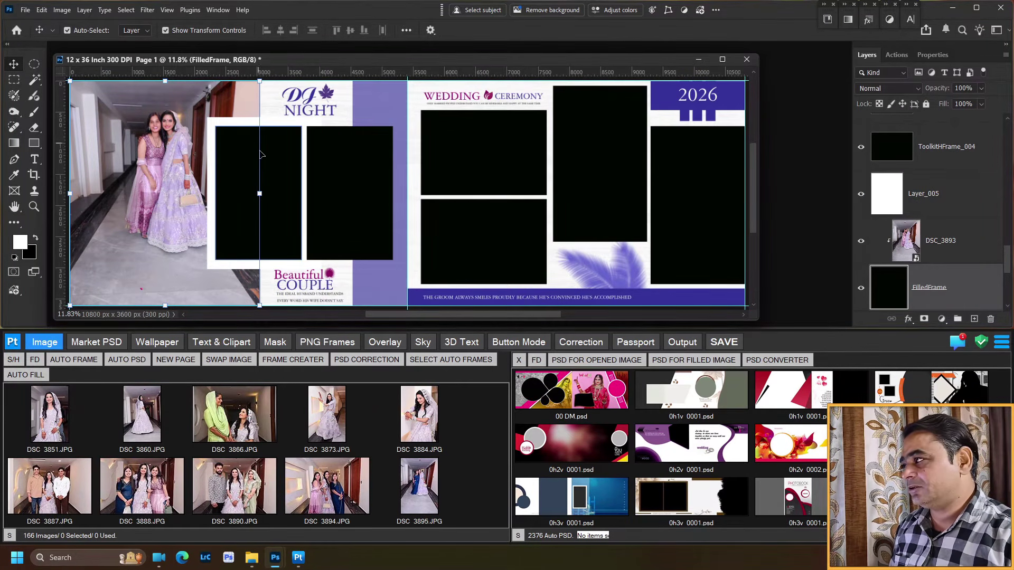
pyautogui.moveTo(260, 196); pyautogui.dragTo(206, 194)
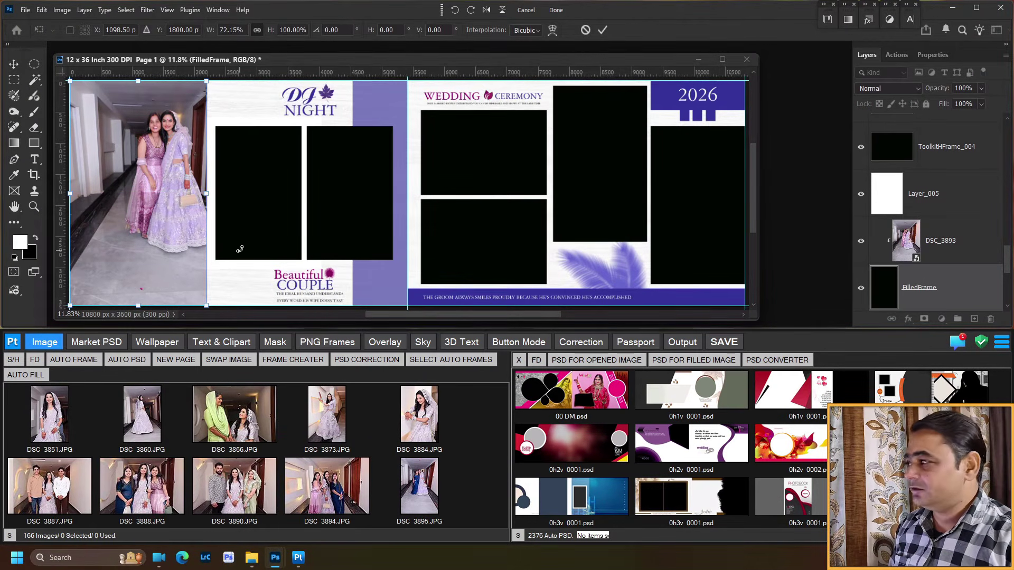
pyautogui.press('Escape')
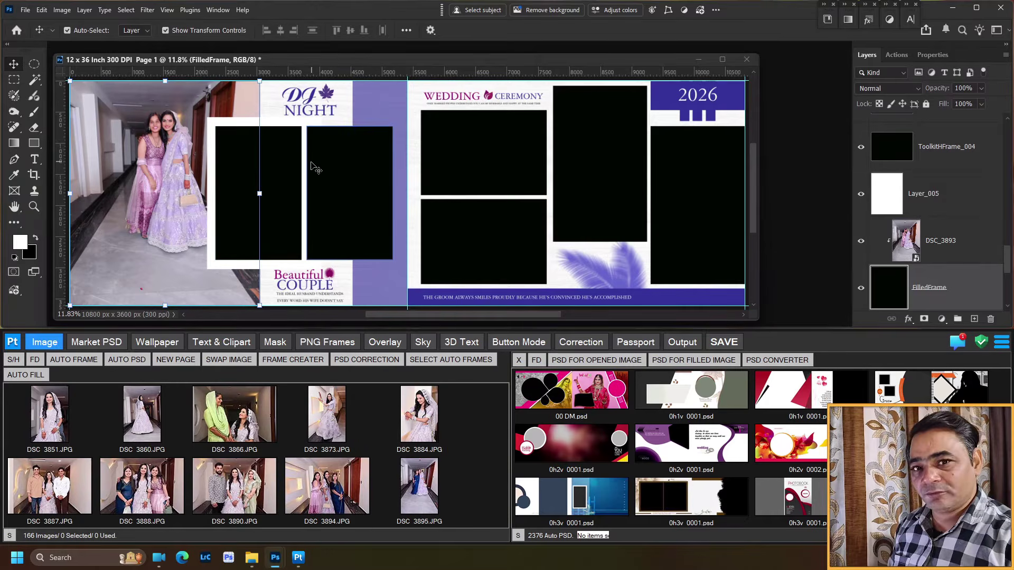
pyautogui.moveTo(278, 208); pyautogui.dragTo(363, 222)
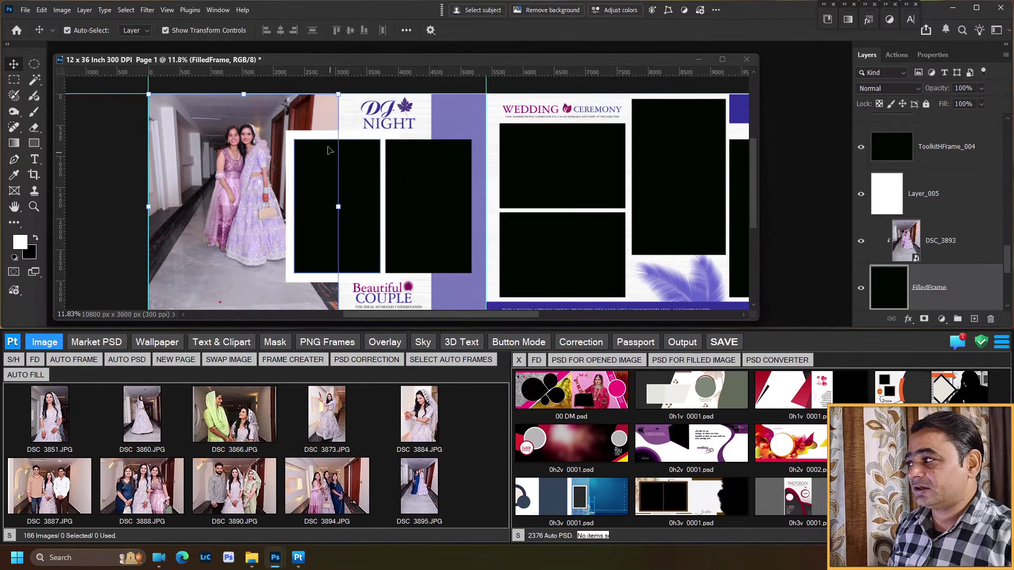
pyautogui.click(298, 127)
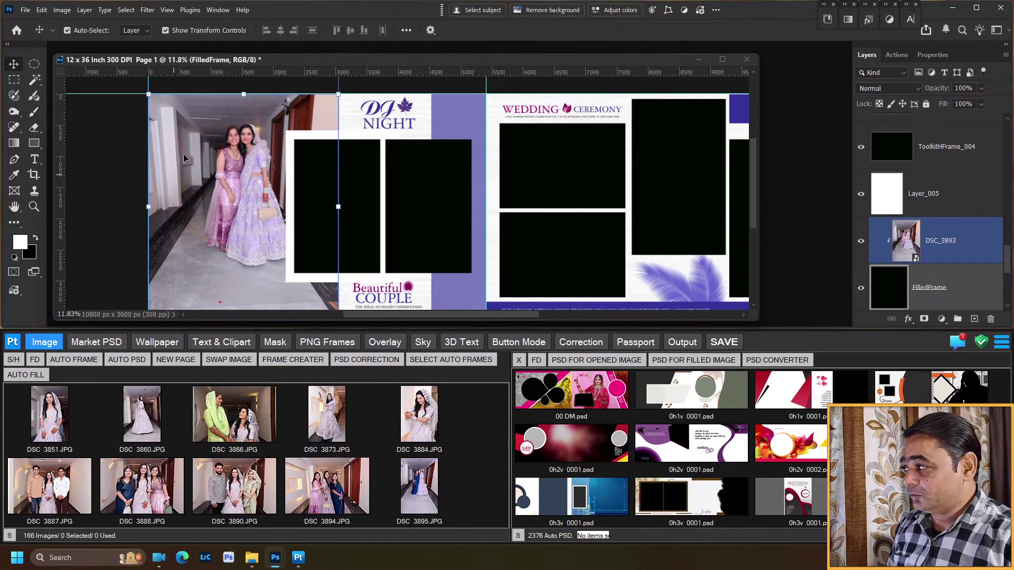
pyautogui.click(306, 217)
pyautogui.click(293, 99)
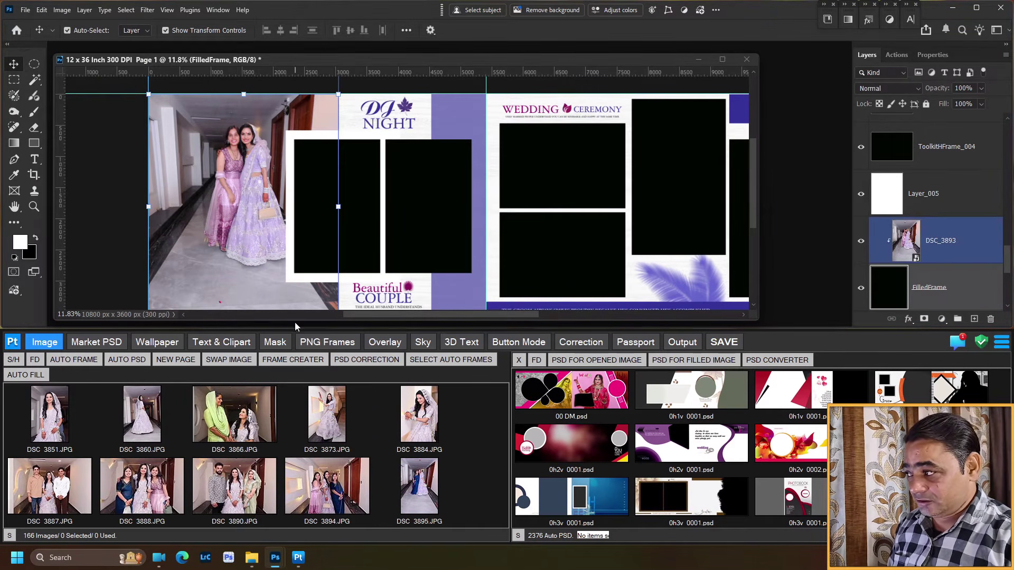
pyautogui.click(296, 147)
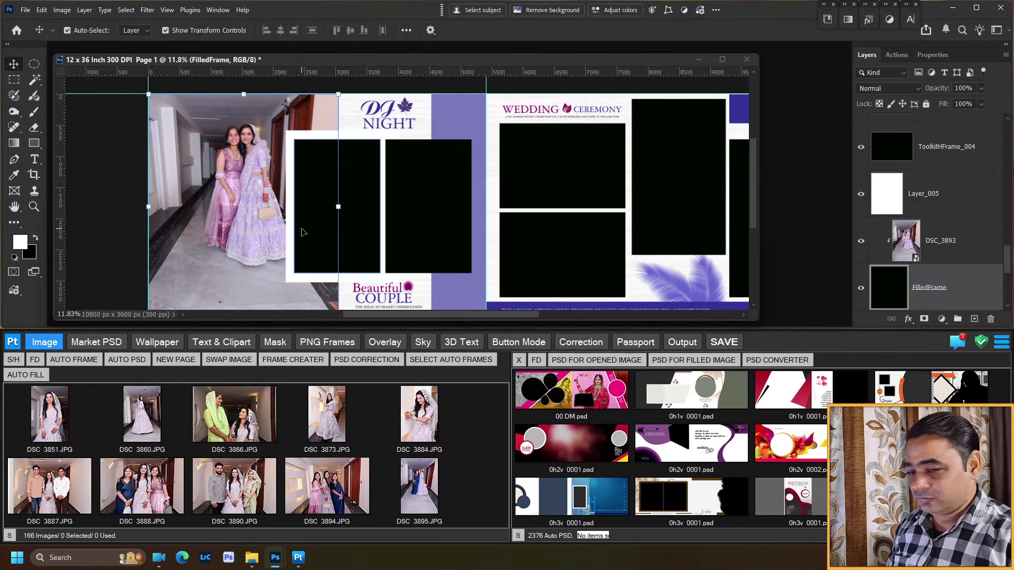
pyautogui.scroll(-2, 303, 232)
pyautogui.moveTo(304, 232); pyautogui.dragTo(365, 152)
pyautogui.moveTo(327, 209); pyautogui.dragTo(322, 278)
pyautogui.press('Escape')
# Step: Enlarge photo DSC_3893 to about 112.75% inside its frame and reposition it so both women stand clear of the white border
pyautogui.keyDown('ctrl'); pyautogui.click(312, 140); pyautogui.keyUp('ctrl')
pyautogui.scroll(2, 322, 279)
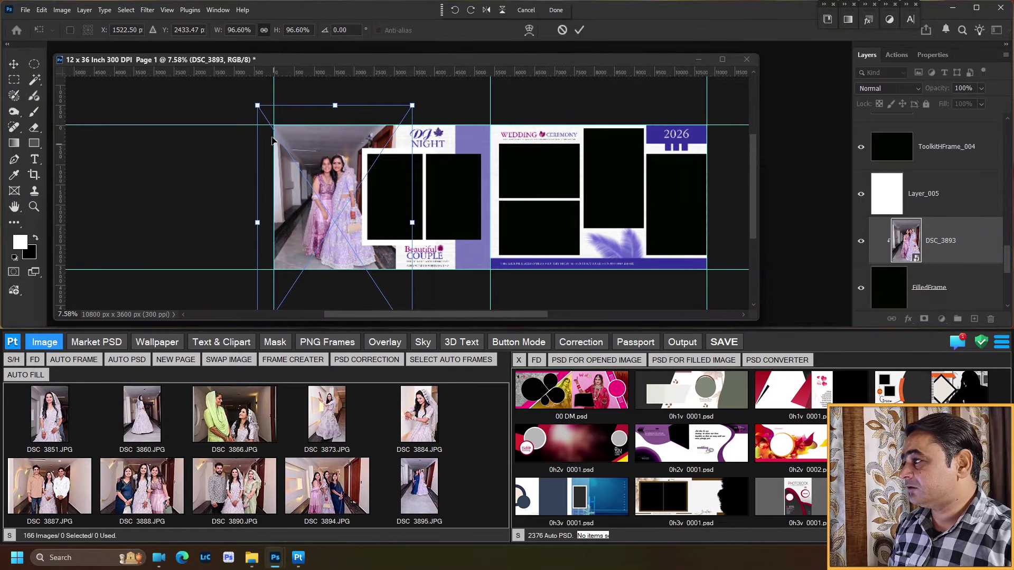
pyautogui.moveTo(258, 107); pyautogui.dragTo(213, 86)
pyautogui.moveTo(342, 200); pyautogui.dragTo(341, 208)
pyautogui.moveTo(413, 81); pyautogui.dragTo(418, 79)
pyautogui.moveTo(374, 129); pyautogui.dragTo(373, 130)
pyautogui.press('Return')
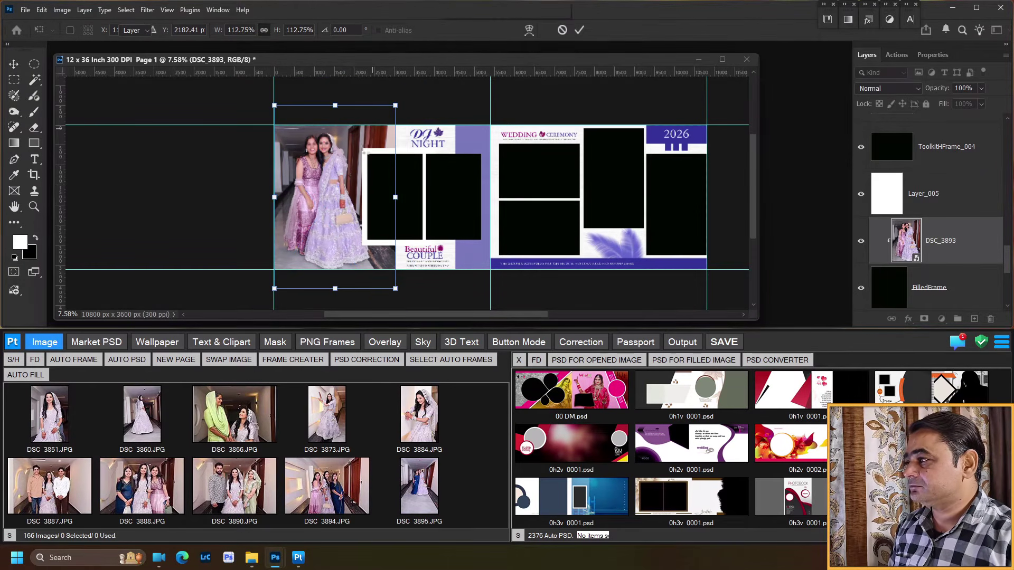
# Step: Fill the first portrait frame below the DJ Night title with photo DSC_3884
pyautogui.scroll(2, 312, 182)
pyautogui.scroll(4, 316, 184)
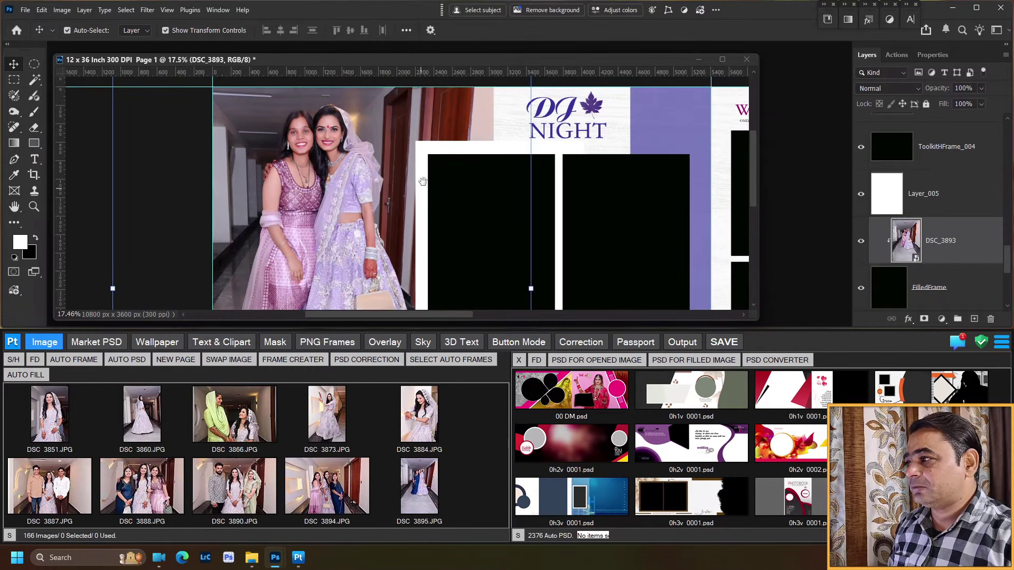
pyautogui.moveTo(415, 167); pyautogui.dragTo(411, 195)
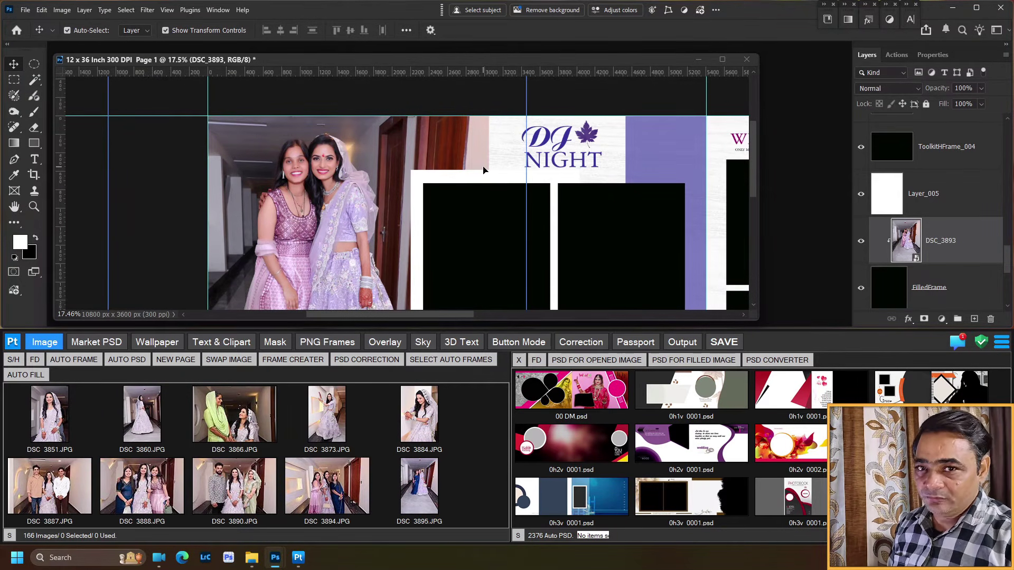
pyautogui.scroll(-4, 483, 170)
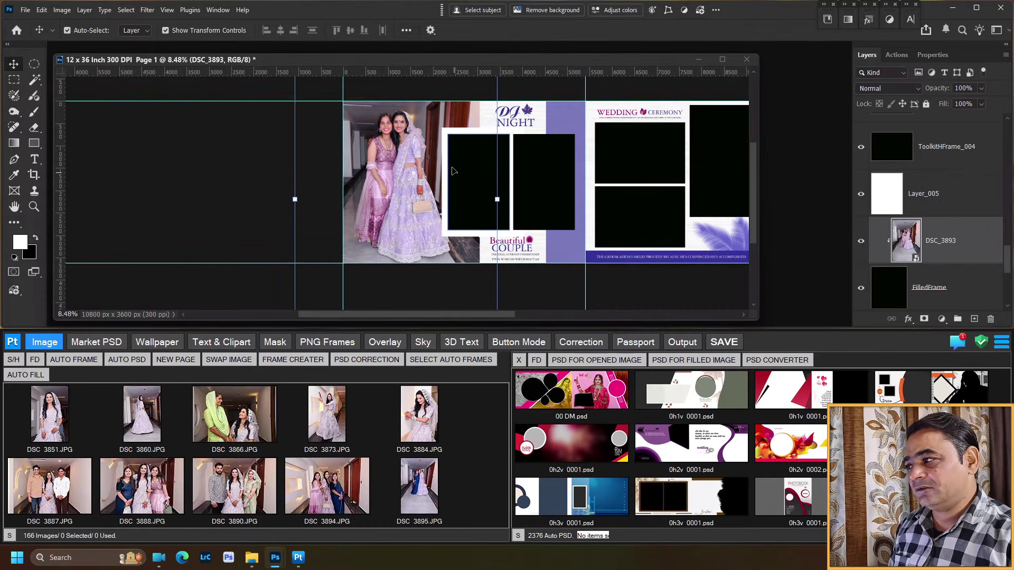
pyautogui.moveTo(464, 197); pyautogui.dragTo(429, 199)
pyautogui.click(432, 182)
pyautogui.rightClick(432, 177)
pyautogui.click(438, 181)
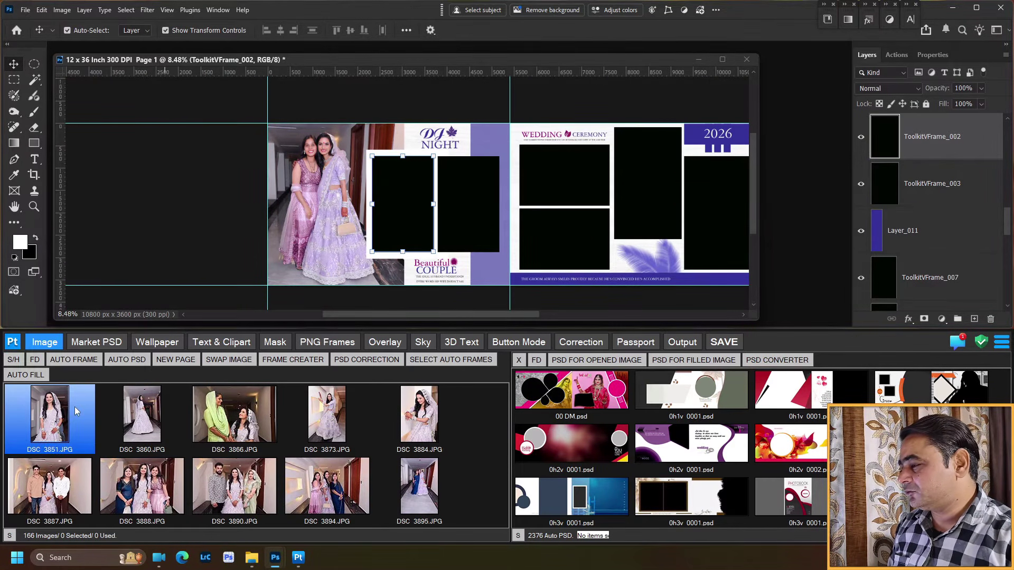
pyautogui.doubleClick(420, 419)
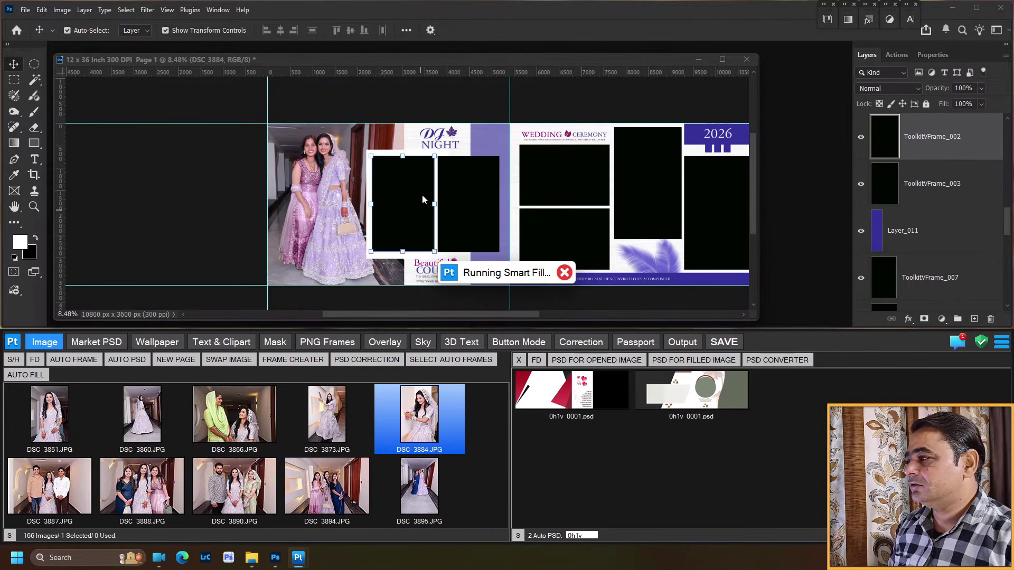
# Step: Fill the second portrait frame beside DSC_3884 with photo DSC_3851 and enlarge the photo to about 41.5%
pyautogui.click(471, 188)
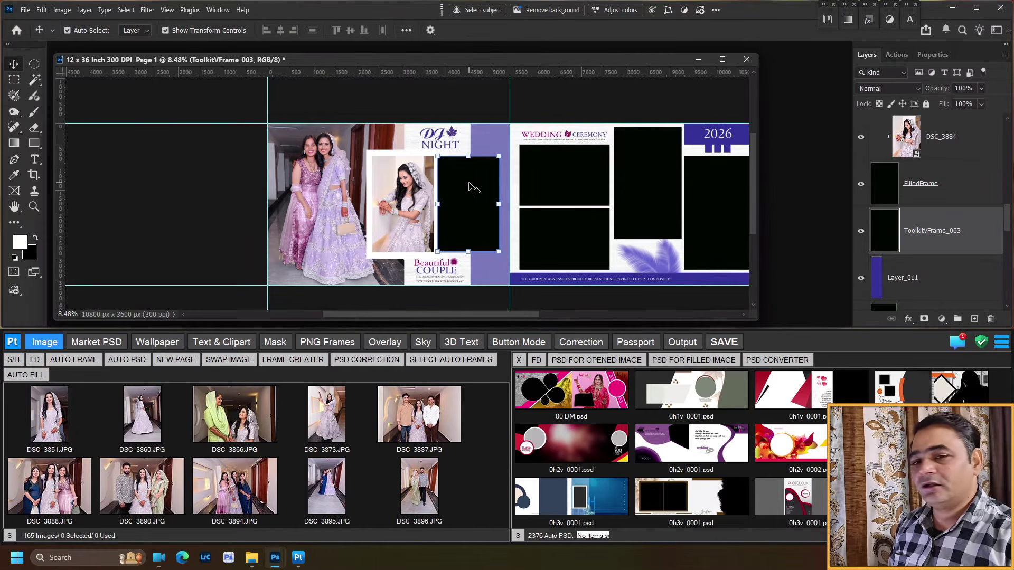
pyautogui.click(42, 437)
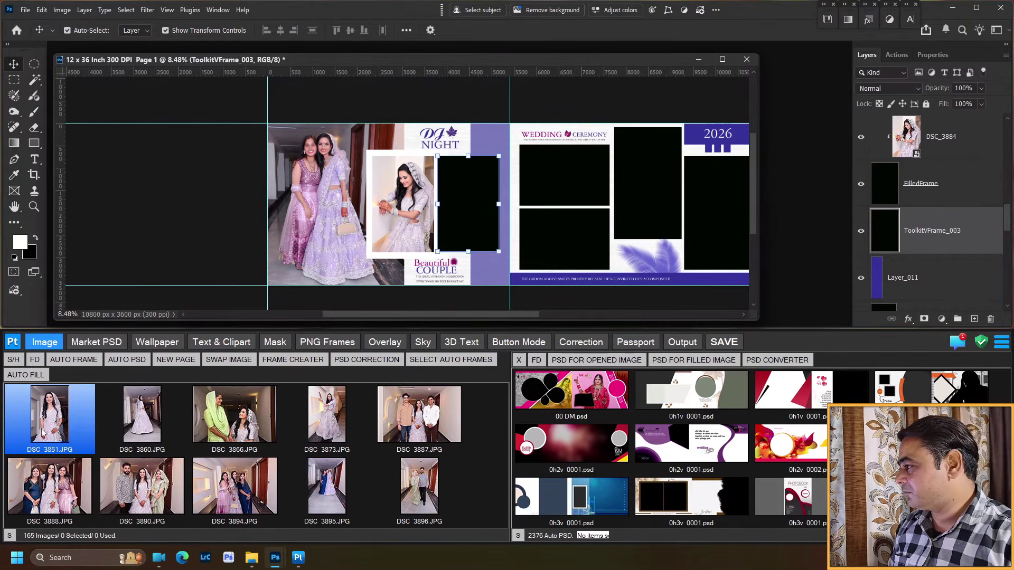
pyautogui.doubleClick(48, 415)
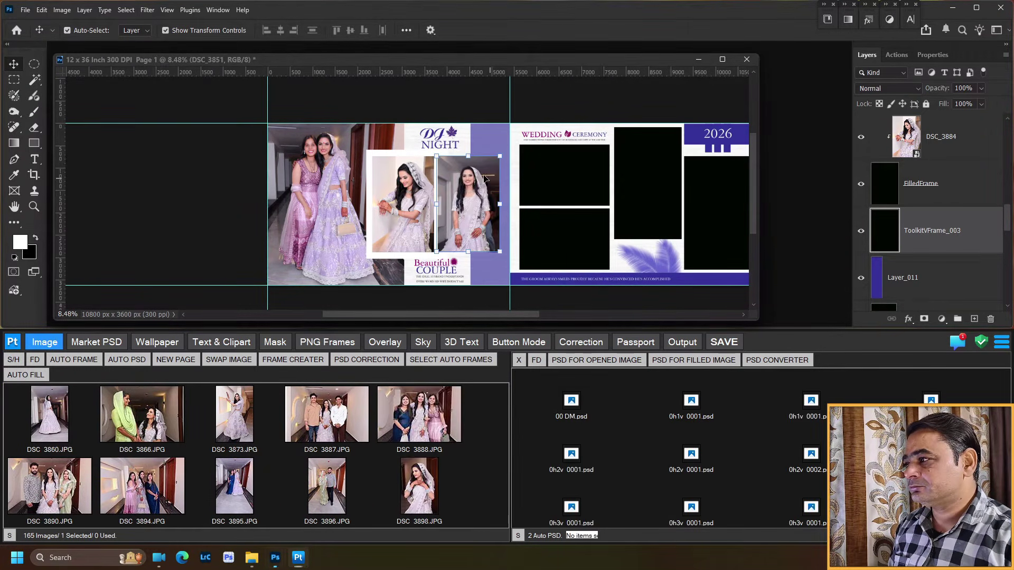
pyautogui.moveTo(436, 157); pyautogui.dragTo(431, 149)
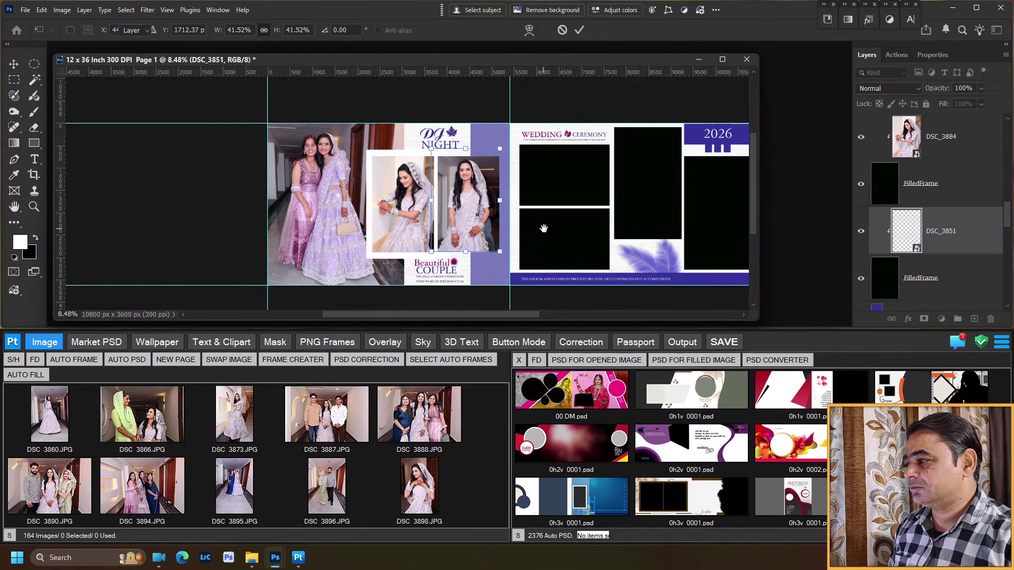
pyautogui.press('Return')
# Step: Fill the two stacked landscape frames below the Wedding Ceremony title with photos DSC_3887 and DSC_3890 together
pyautogui.moveTo(543, 228); pyautogui.dragTo(476, 228)
pyautogui.click(496, 243)
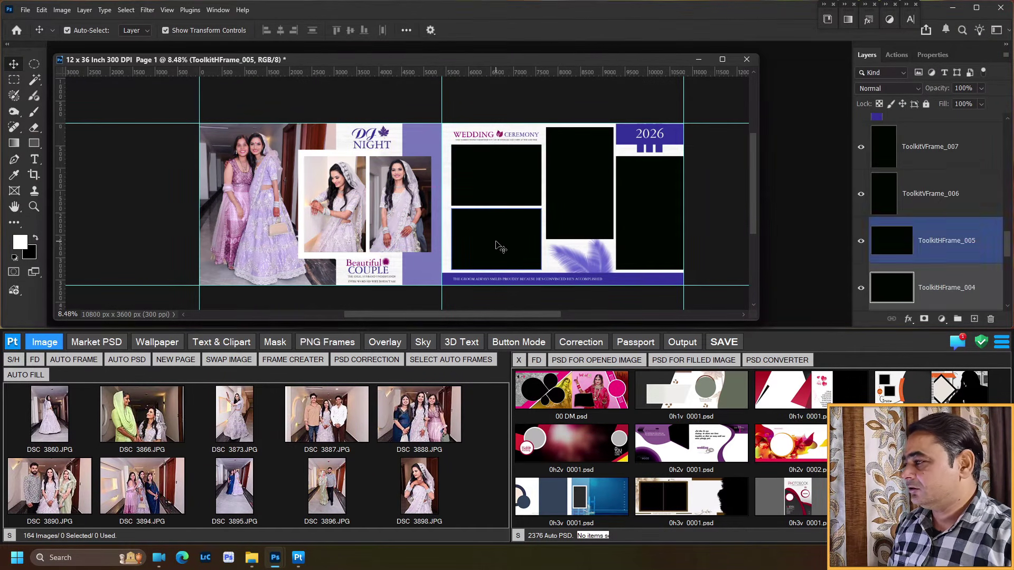
pyautogui.click(501, 181)
pyautogui.click(504, 232)
pyautogui.click(507, 178)
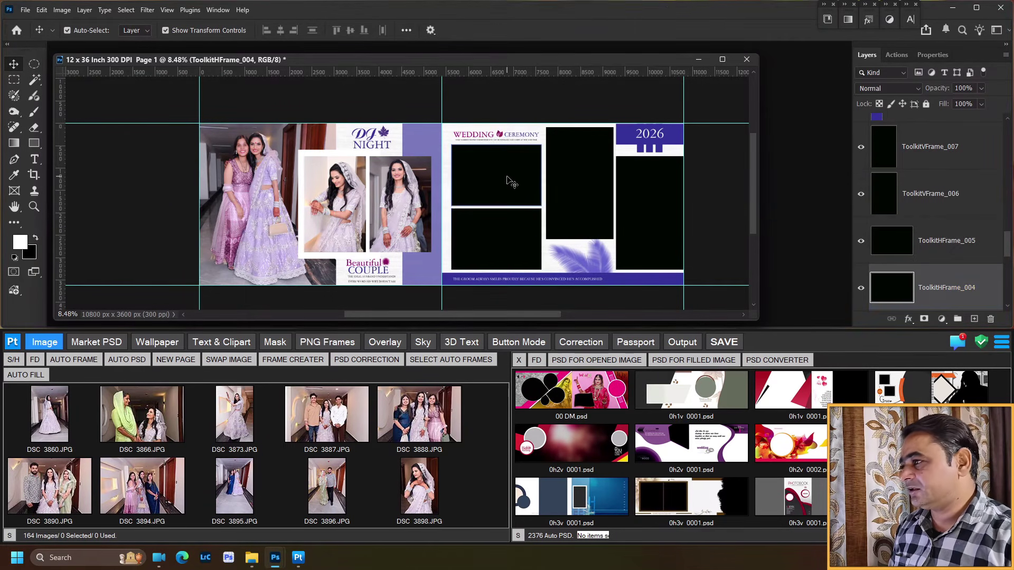
pyautogui.keyDown('shift'); pyautogui.click(509, 238); pyautogui.keyUp('shift')
pyautogui.click(319, 448)
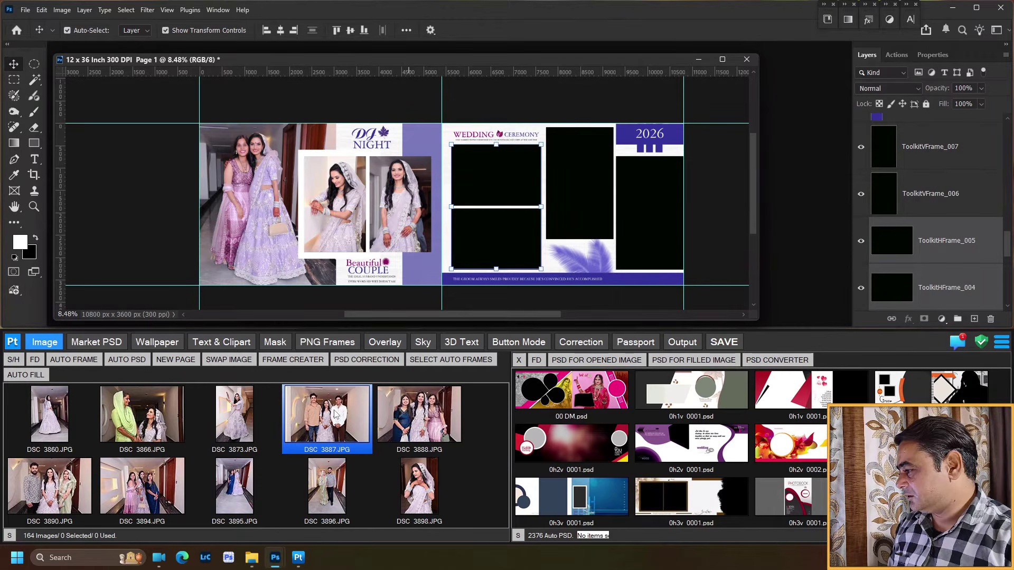
pyautogui.click(69, 503)
pyautogui.keyDown('ctrl'); pyautogui.click(60, 493); pyautogui.keyUp('ctrl')
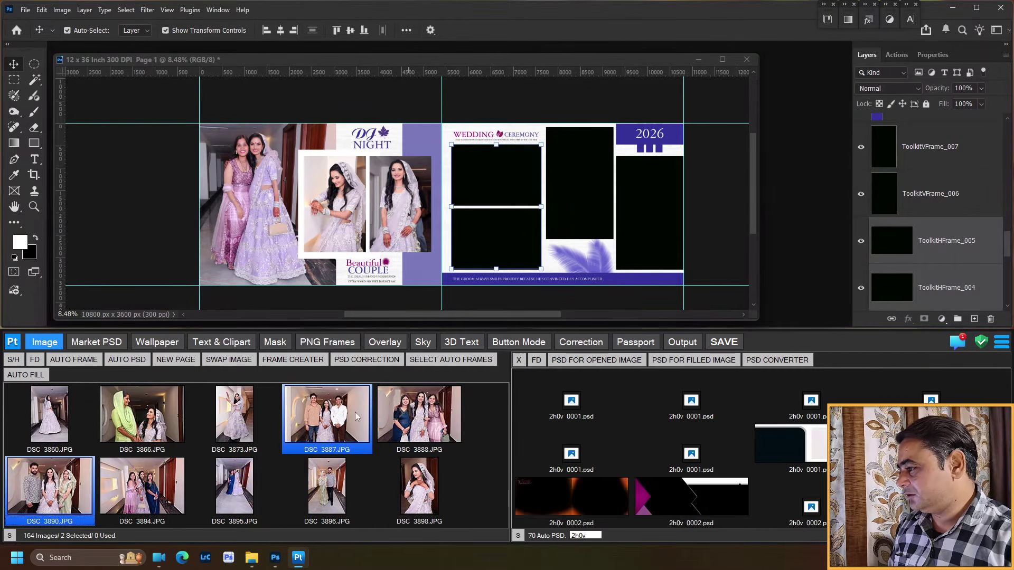
pyautogui.rightClick(354, 405)
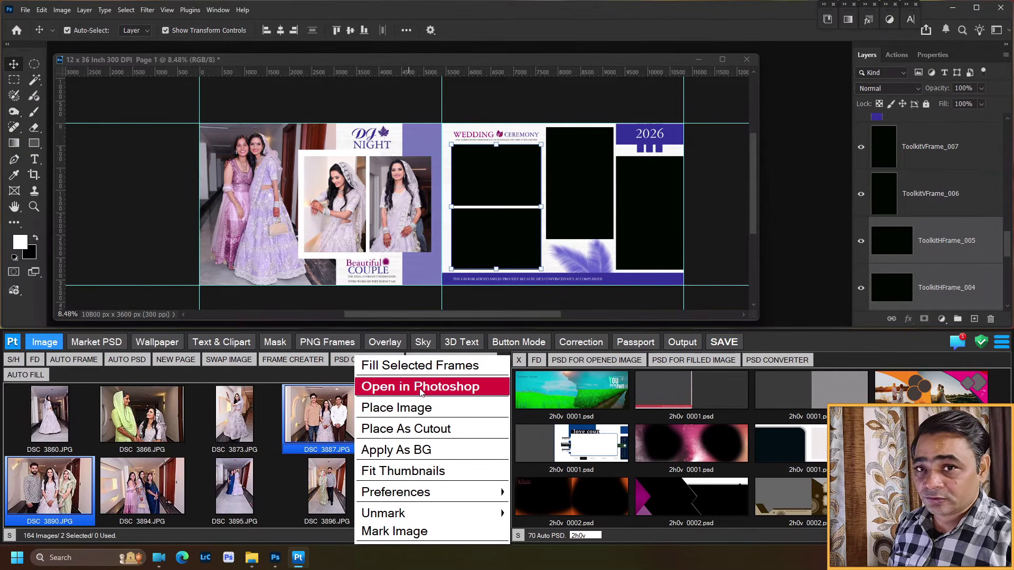
pyautogui.click(413, 371)
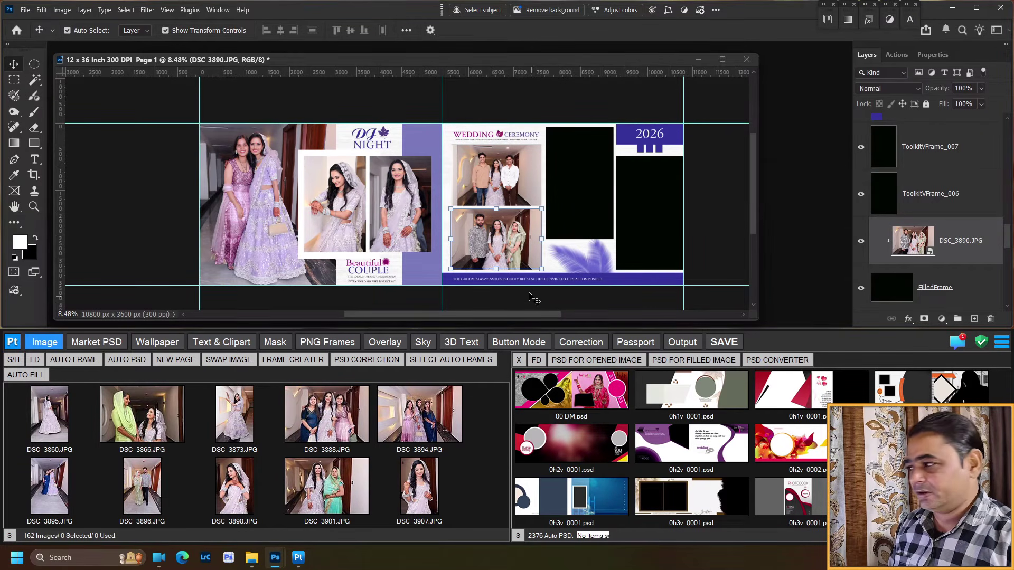
# Step: Enlarge photo DSC_3890 to about 49.3% and reposition it within the lower landscape frame
pyautogui.click(496, 270)
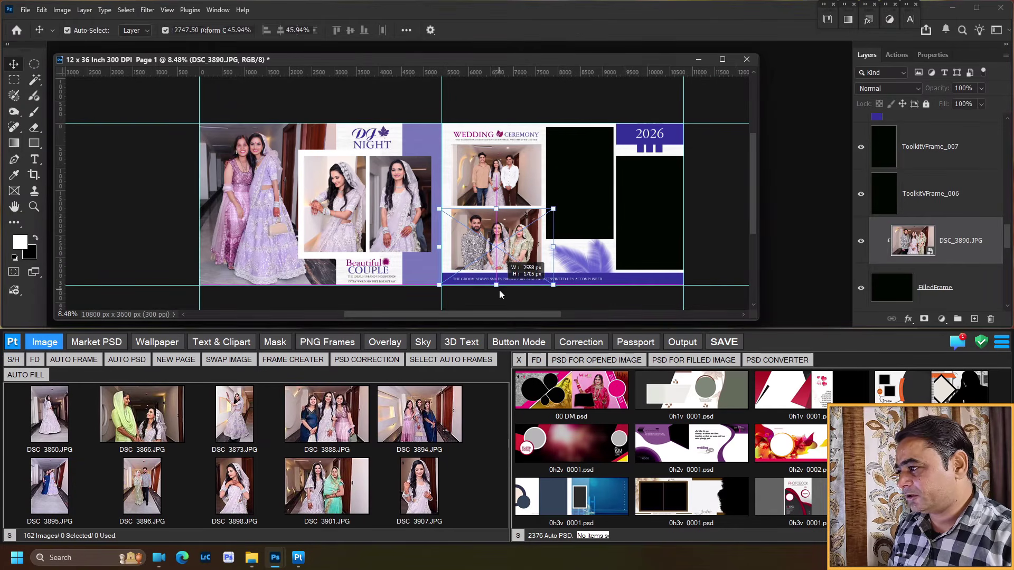
pyautogui.moveTo(439, 208); pyautogui.dragTo(431, 202)
pyautogui.moveTo(499, 234); pyautogui.dragTo(500, 237)
pyautogui.press('Return')
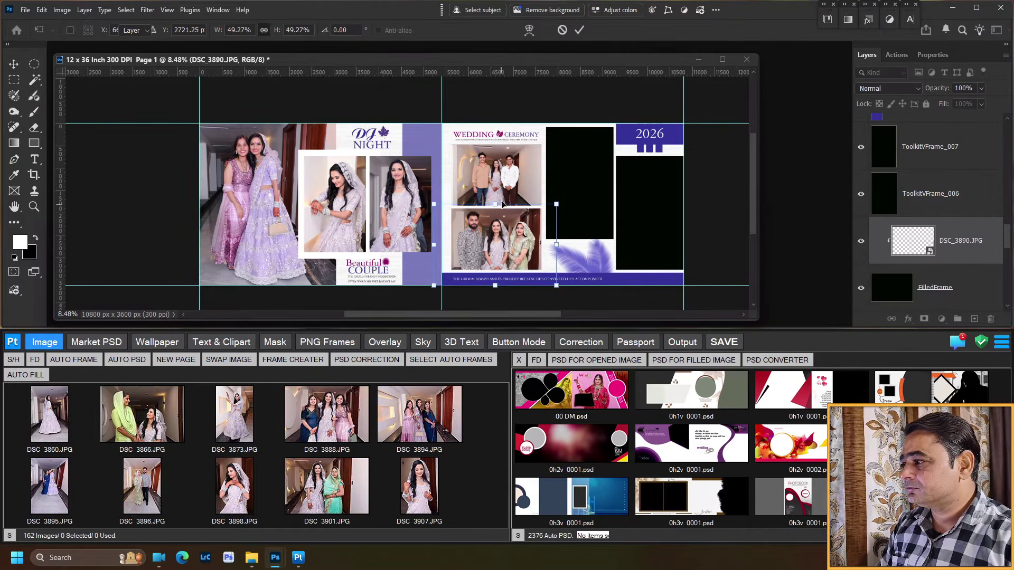
# Step: Enlarge photo DSC_3887 in the upper landscape frame and reposition it to show the three people closer
pyautogui.click(497, 178)
pyautogui.moveTo(497, 206)
pyautogui.mouseDown()
pyautogui.moveTo(497, 235)
pyautogui.moveTo(497, 187)
pyautogui.mouseUp()
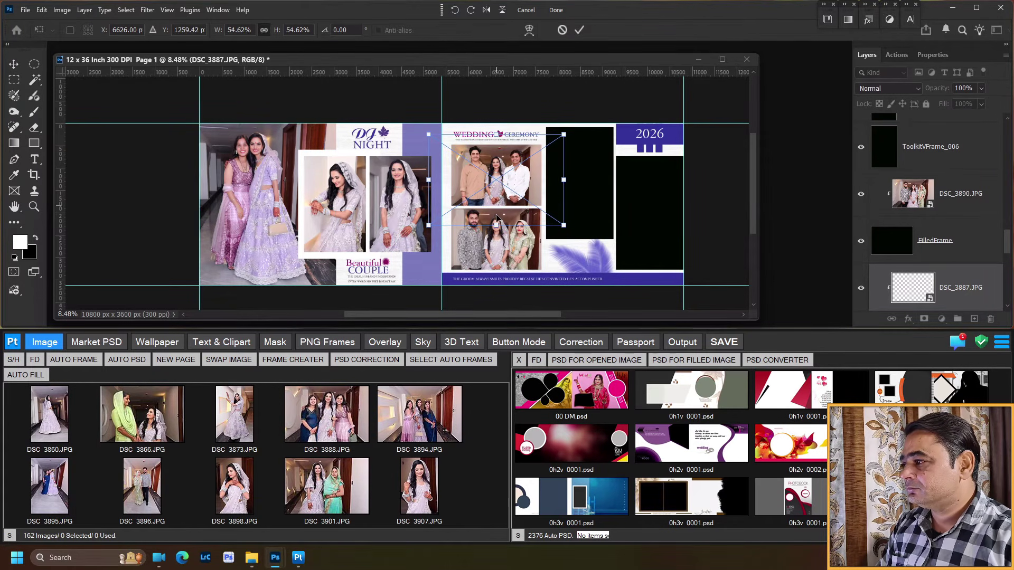
pyautogui.moveTo(496, 226); pyautogui.dragTo(495, 231)
pyautogui.moveTo(496, 192); pyautogui.dragTo(495, 192)
pyautogui.press('Return')
# Step: Fill the two empty portrait frames beside the Wedding Ceremony photos with DSC_3860 and DSC_3873, and slightly enlarge DSC_3873 within its frame
pyautogui.click(615, 225)
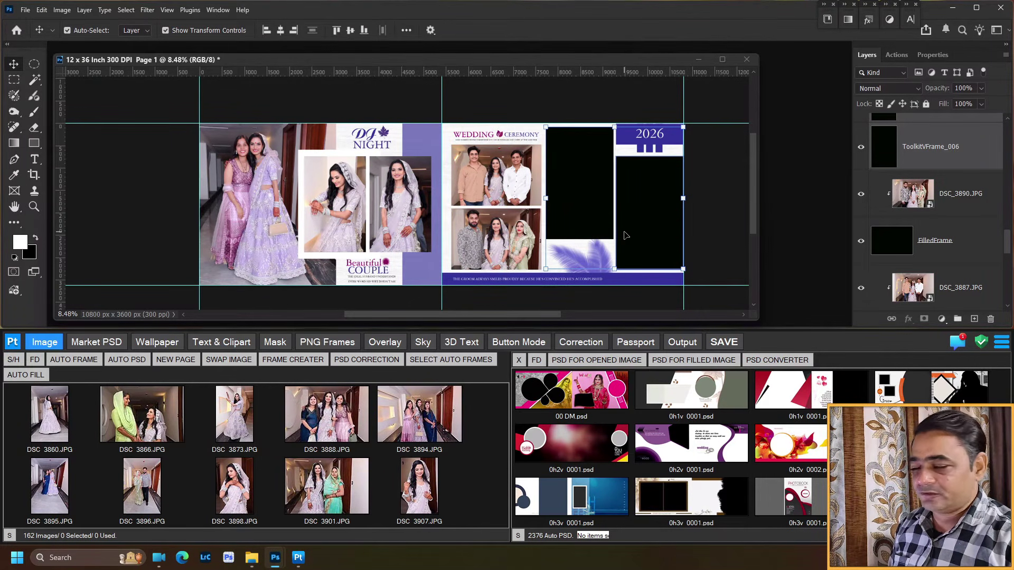
pyautogui.click(62, 420)
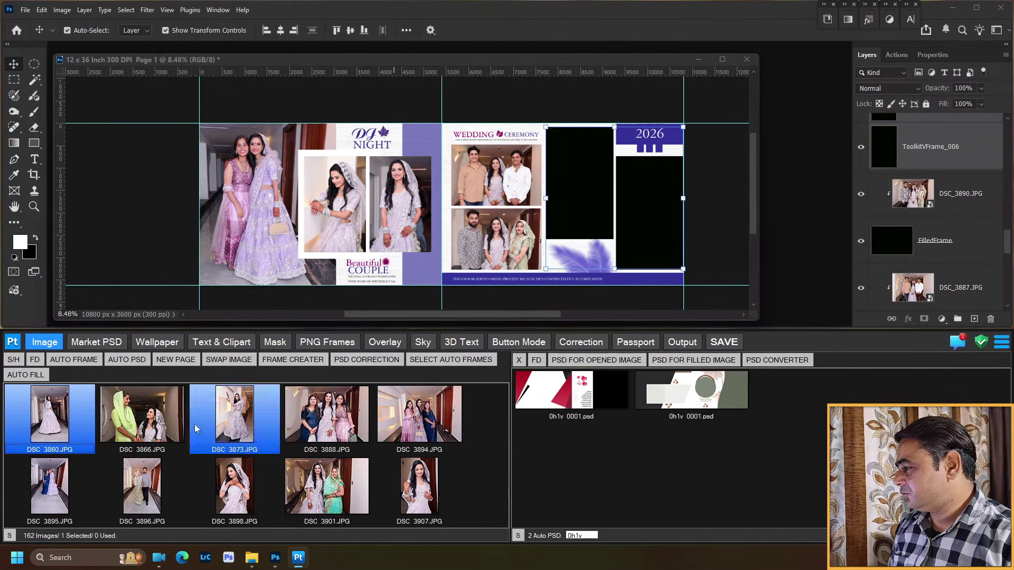
pyautogui.click(236, 414)
pyautogui.rightClick(56, 409)
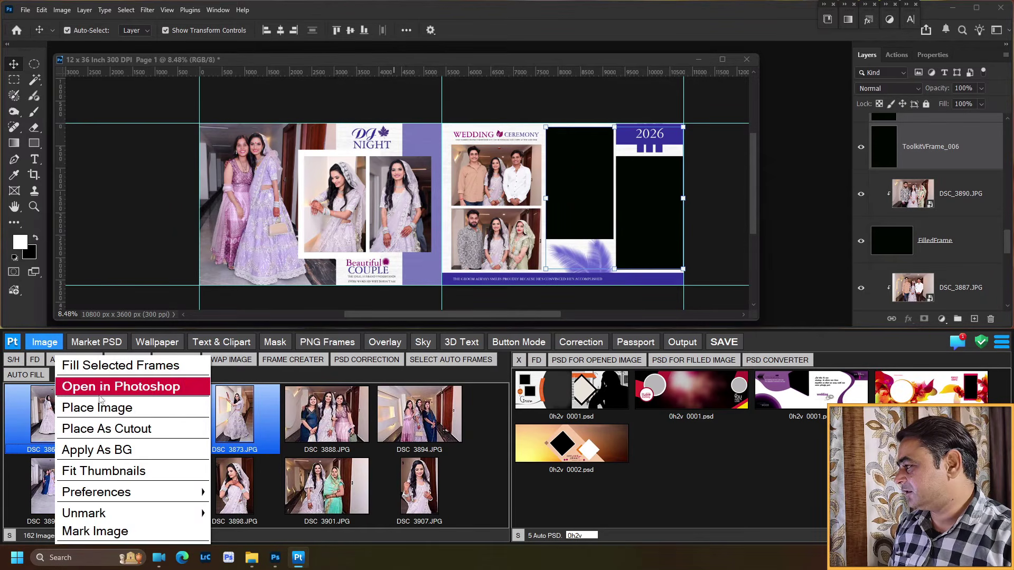
pyautogui.click(113, 367)
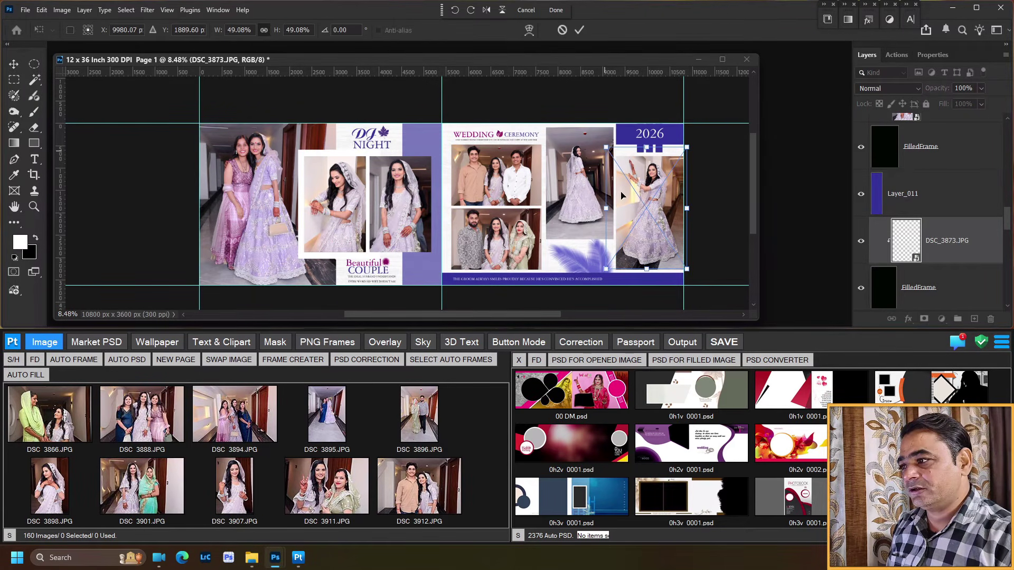
pyautogui.moveTo(686, 270); pyautogui.dragTo(688, 273)
pyautogui.press('Return')
# Step: Enlarge photo DSC_3860 to about 62.3%, rotate it about 3.4 degrees, and reposition it within its frame
pyautogui.click(567, 212)
pyautogui.moveTo(618, 183); pyautogui.dragTo(635, 184)
pyautogui.moveTo(543, 184); pyautogui.dragTo(537, 184)
pyautogui.moveTo(543, 258); pyautogui.dragTo(538, 265)
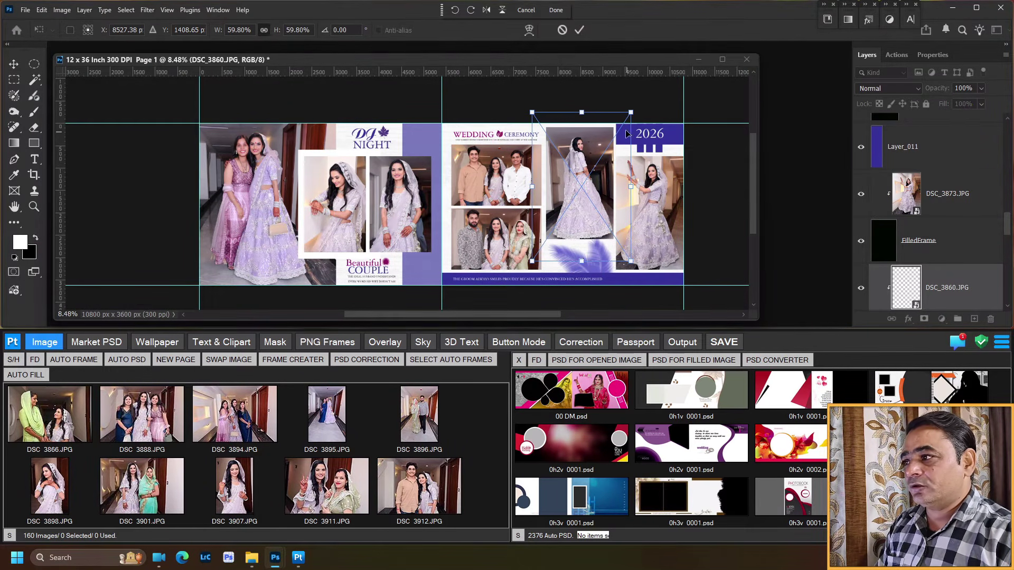
pyautogui.moveTo(581, 112); pyautogui.dragTo(582, 106)
pyautogui.moveTo(657, 97); pyautogui.dragTo(665, 101)
pyautogui.moveTo(595, 165); pyautogui.dragTo(596, 164)
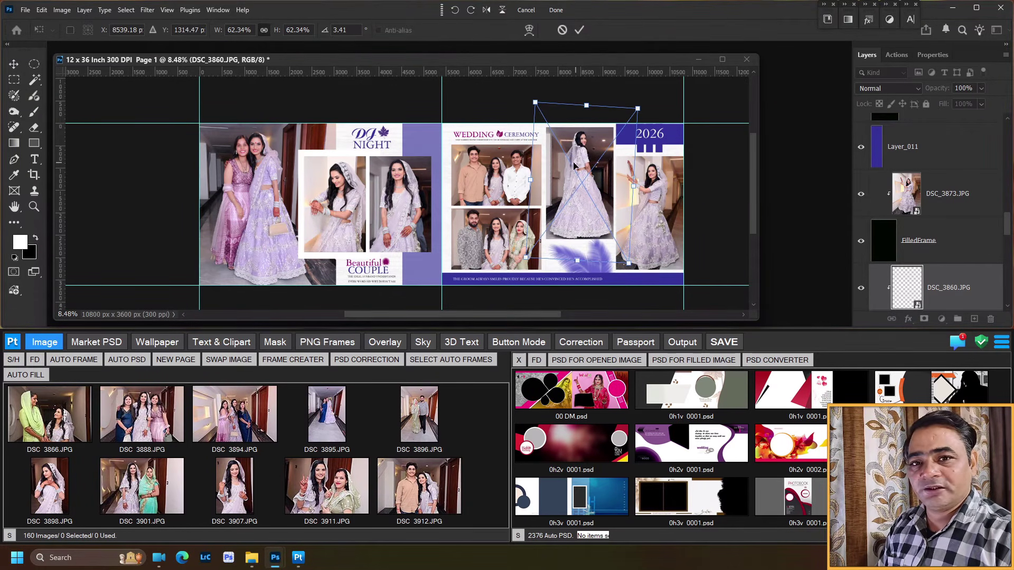
pyautogui.press('Return')
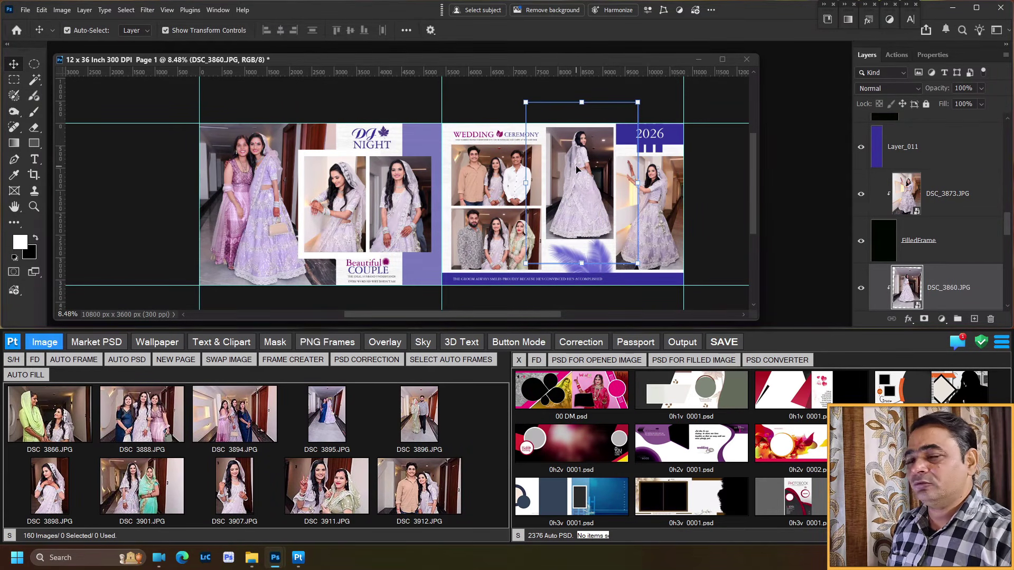
# Step: Change the word COUPLE under Beautiful to BRIDE, substituting the default font for the missing one
pyautogui.scroll(4, 512, 192)
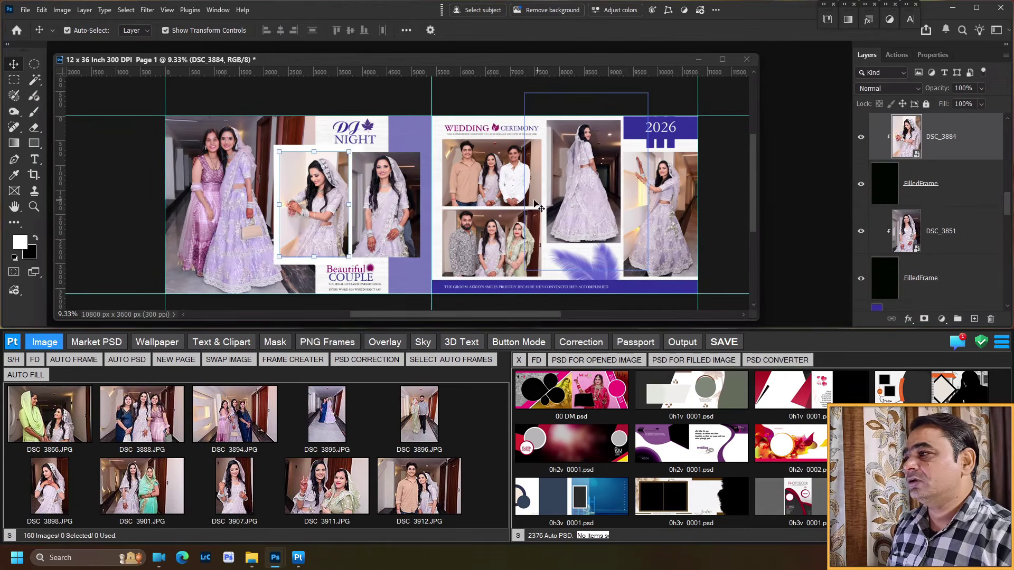
pyautogui.moveTo(473, 216); pyautogui.dragTo(574, 153)
pyautogui.scroll(3, 412, 241)
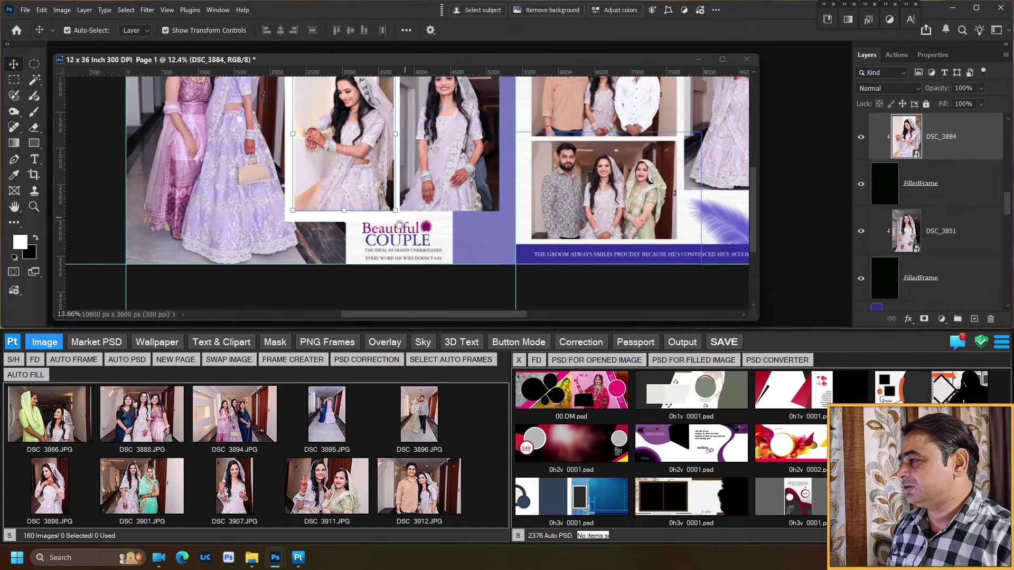
pyautogui.scroll(-2, 428, 246)
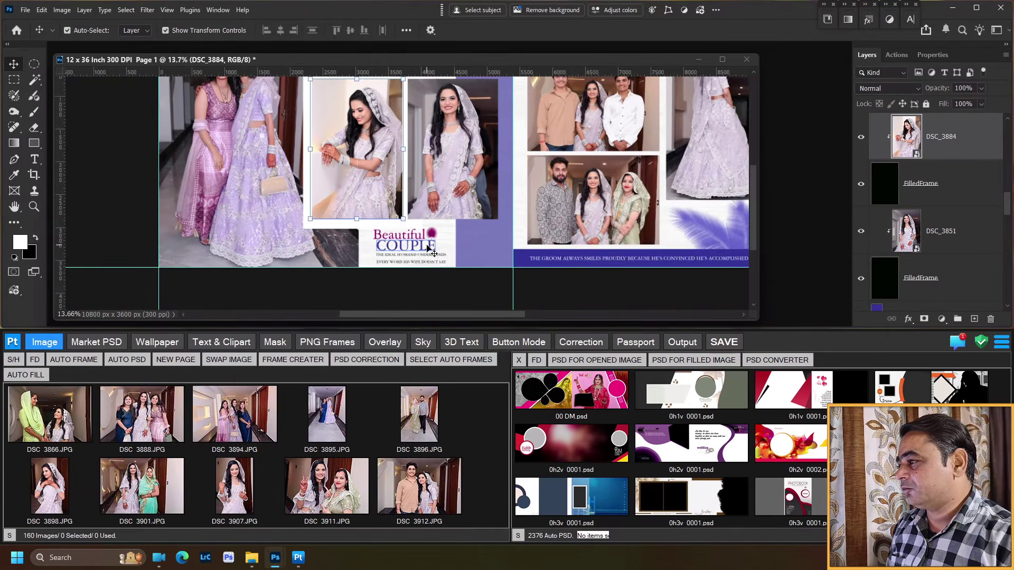
pyautogui.scroll(5, 410, 248)
pyautogui.doubleClick(427, 248)
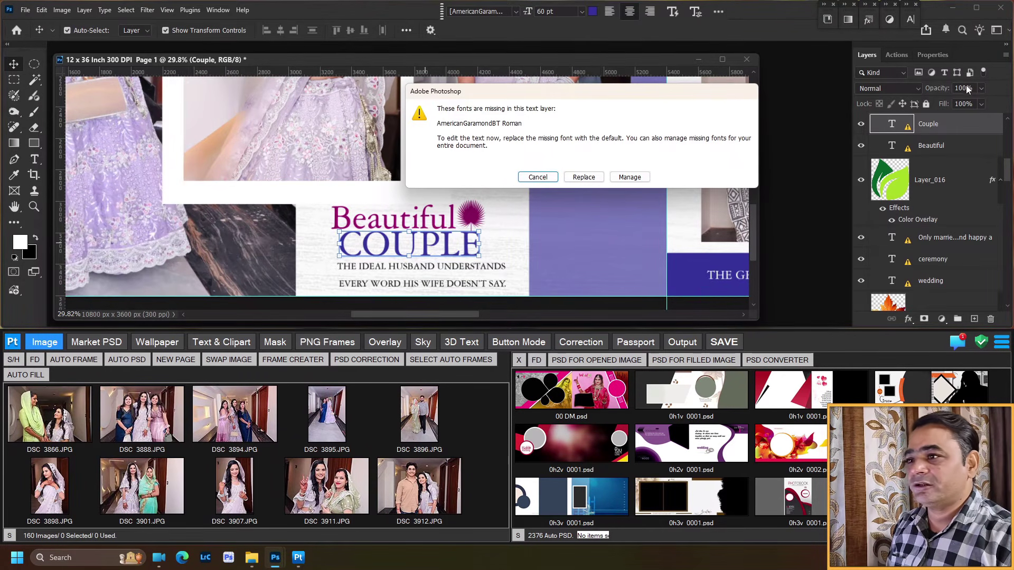
pyautogui.click(584, 177)
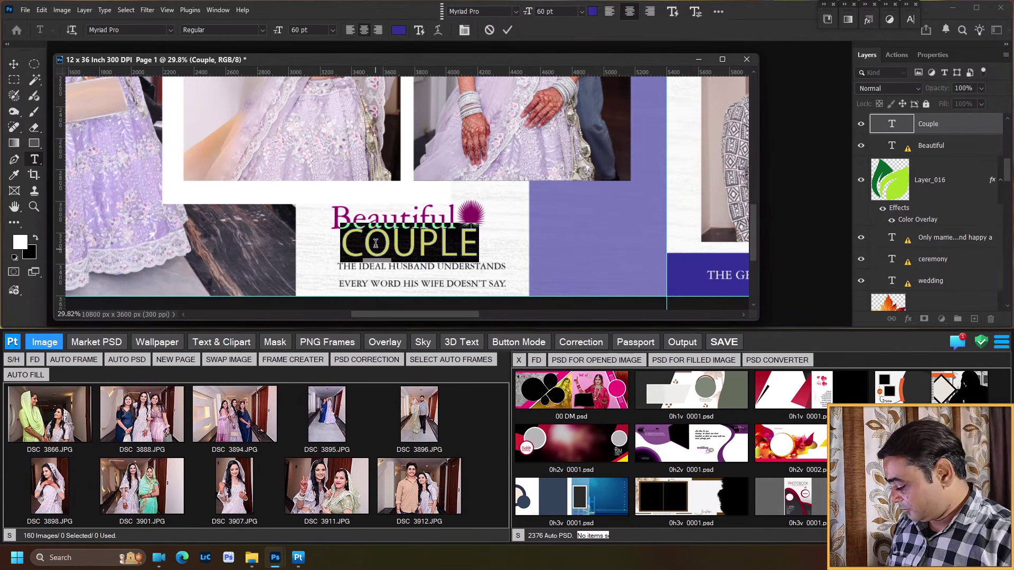
pyautogui.write('BRI')
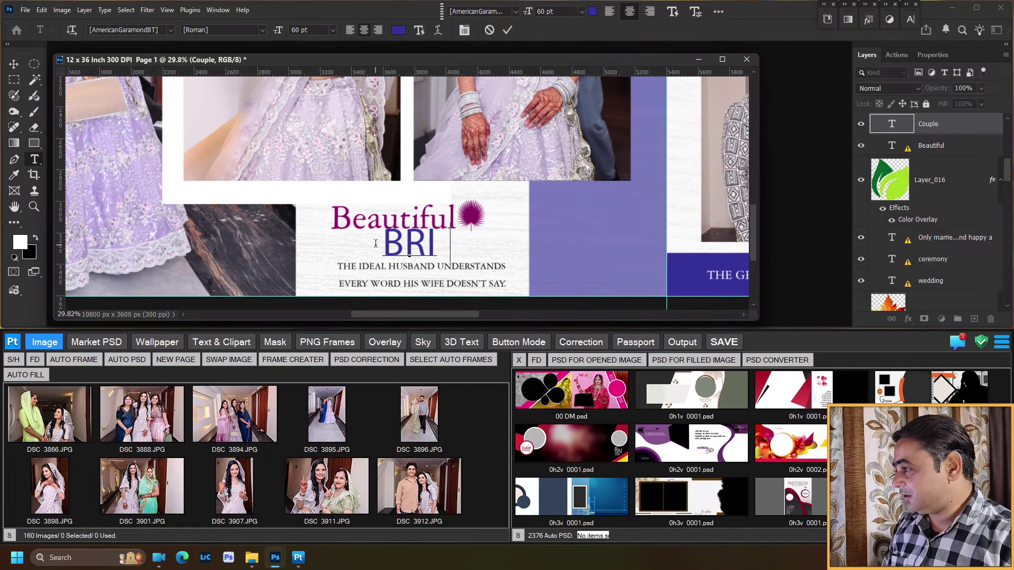
pyautogui.write('DE')
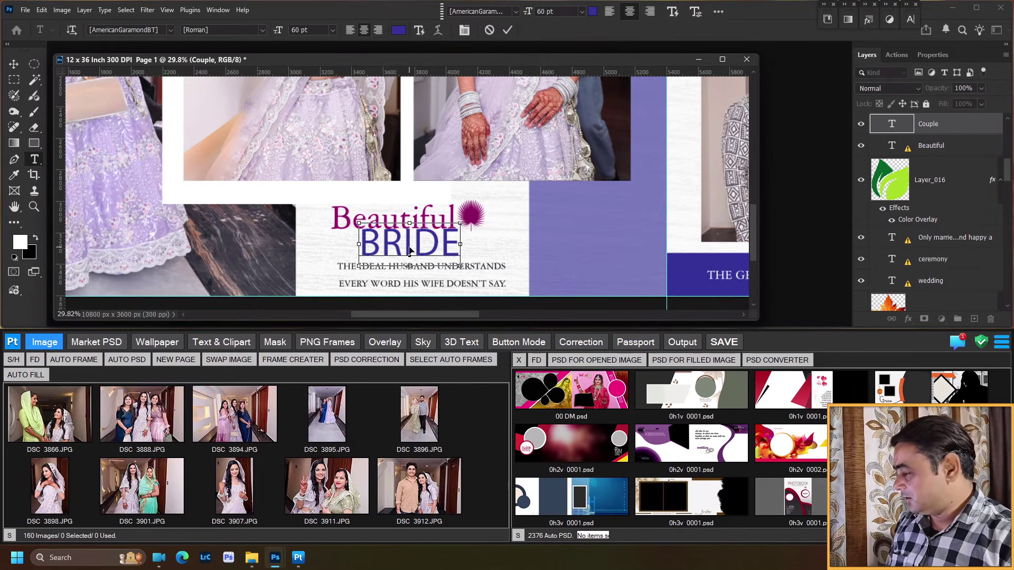
# Step: Set the font of the BRIDE text to Montserrat Alternates Thin
pyautogui.hotkey('ctrl', 'a')
pyautogui.click(157, 29)
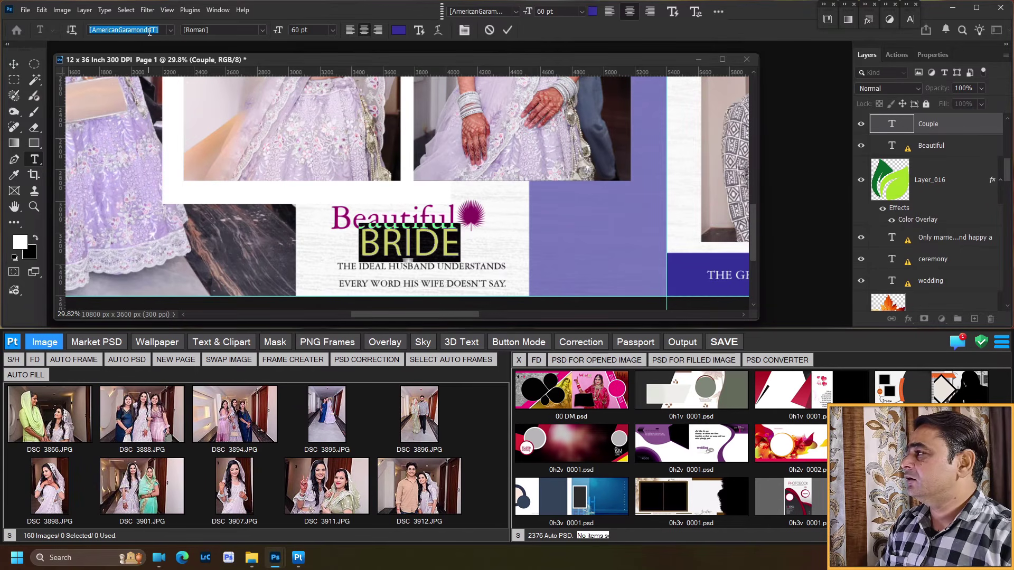
pyautogui.press('Down')
pyautogui.press('Down')
pyautogui.press('Down')
pyautogui.press('Down')
pyautogui.press('Down')
pyautogui.press('Down')
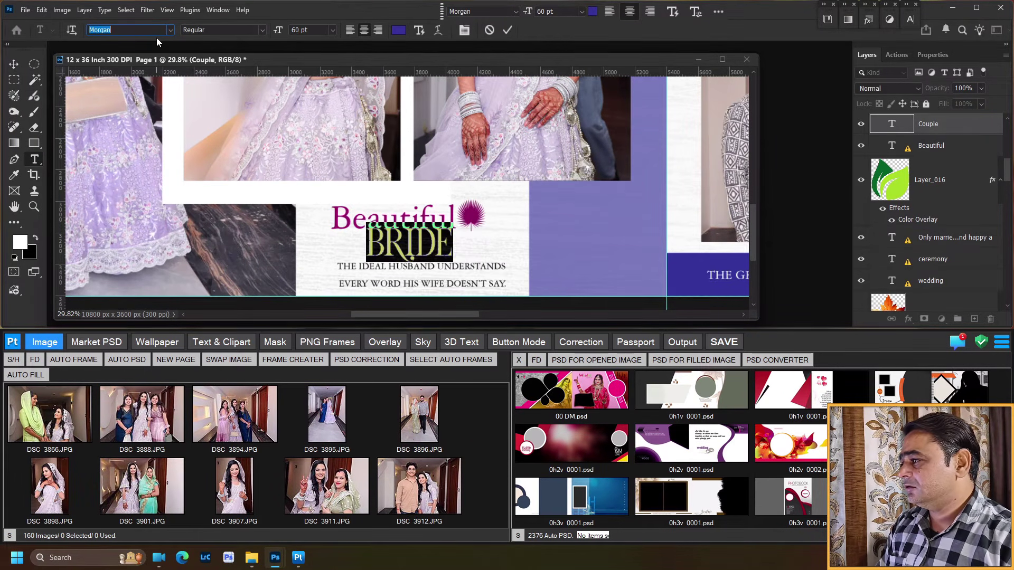
pyautogui.press('Up')
pyautogui.press('Down')
pyautogui.press('Up')
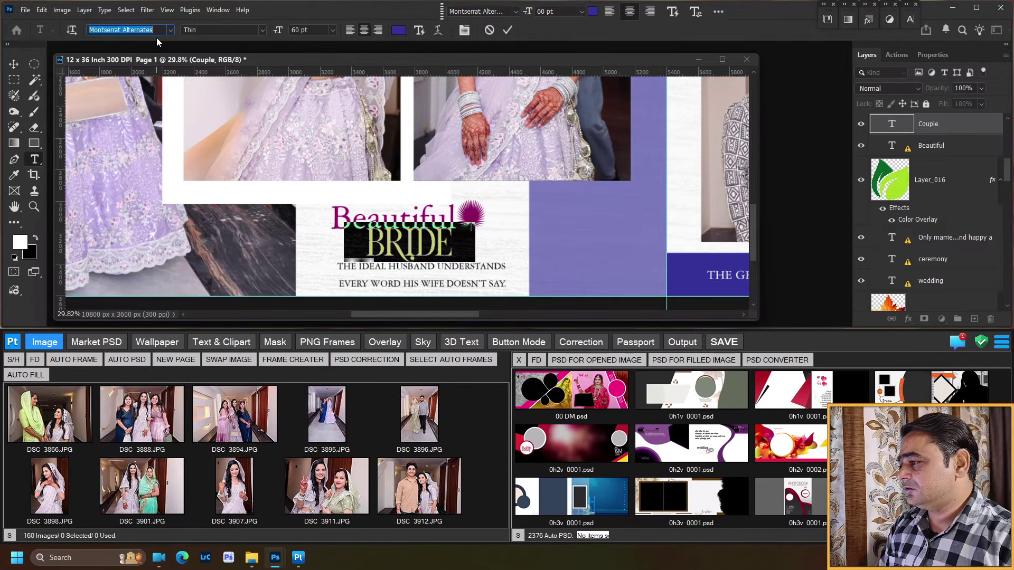
pyautogui.click(14, 66)
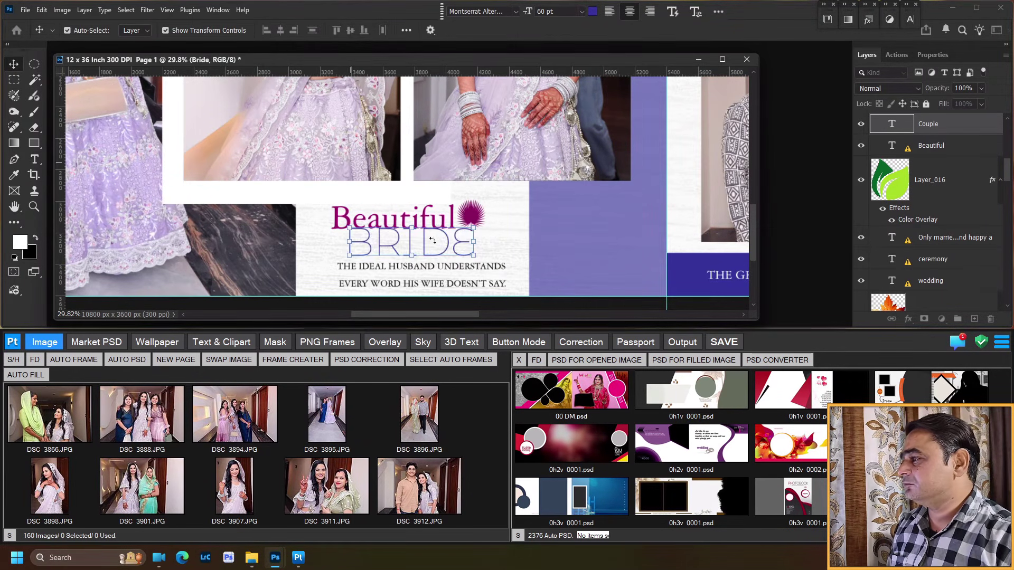
# Step: Reposition the BRIDE text and reduce its height to fit between Beautiful and the quote below
pyautogui.moveTo(348, 234); pyautogui.dragTo(352, 234)
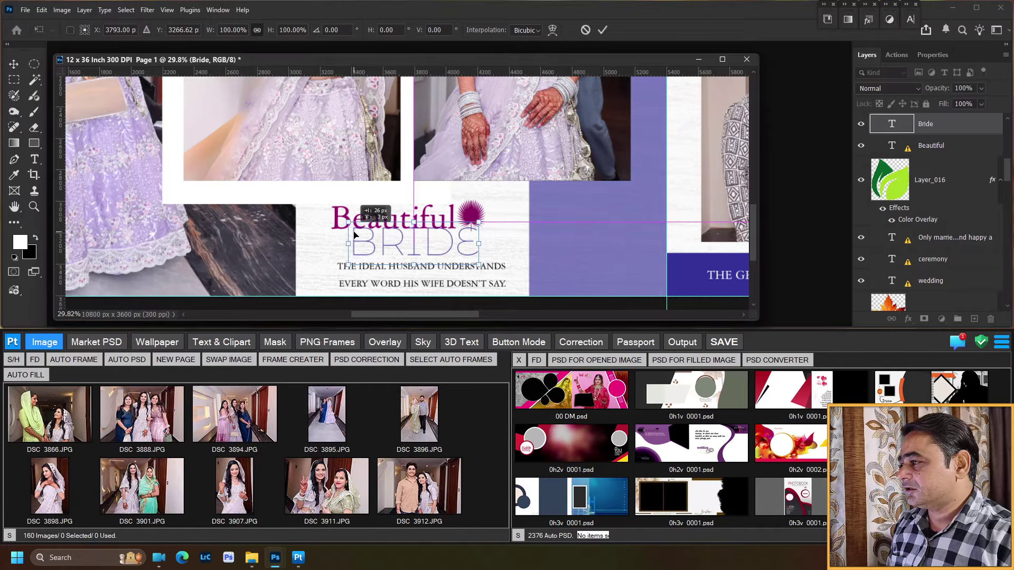
pyautogui.hotkey('ctrl', 't')
pyautogui.moveTo(414, 222); pyautogui.dragTo(415, 236)
pyautogui.press('Return')
# Step: Delete the DJ and NIGHT text layers above the two portrait photos, keeping the maple leaf
pyautogui.click(467, 148)
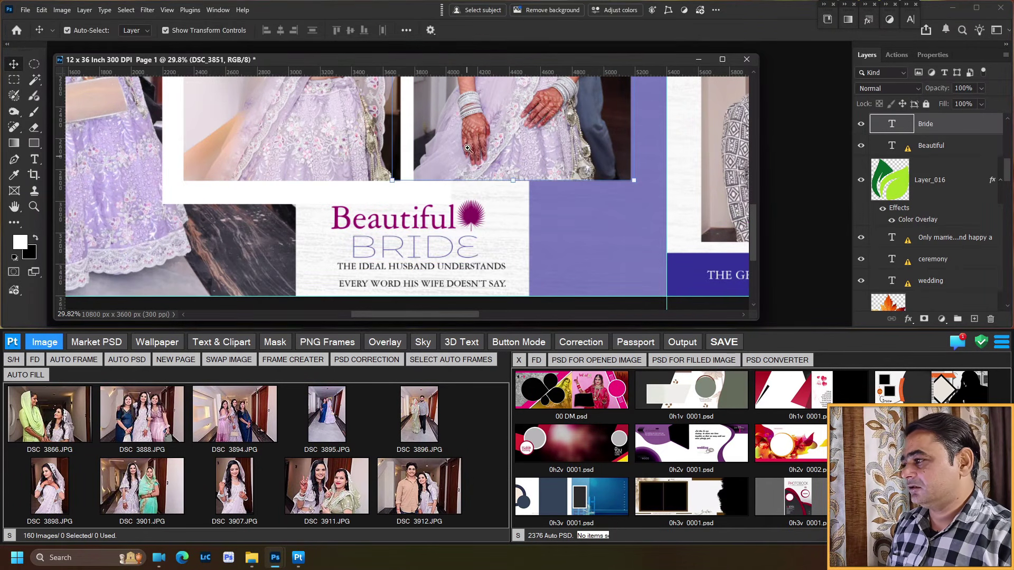
pyautogui.keyDown('ctrl'); pyautogui.rightClick(470, 154); pyautogui.keyUp('ctrl')
pyautogui.click(482, 164)
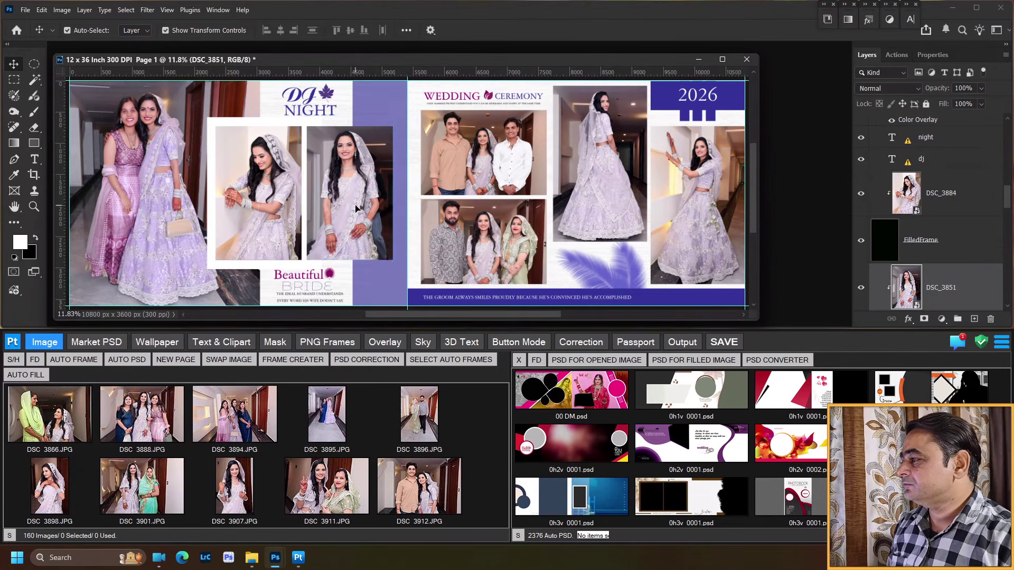
pyautogui.scroll(3, 316, 113)
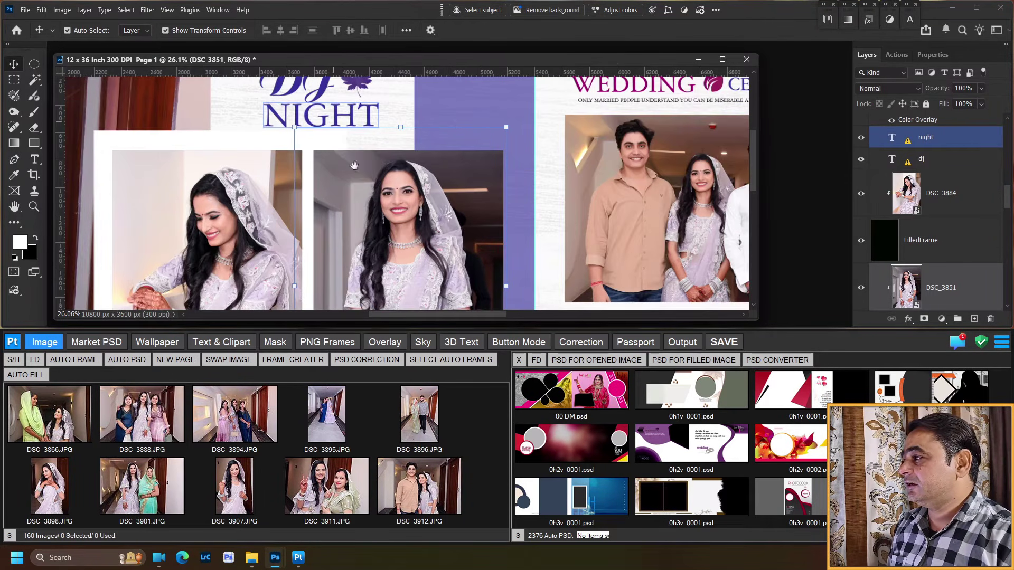
pyautogui.click(390, 221)
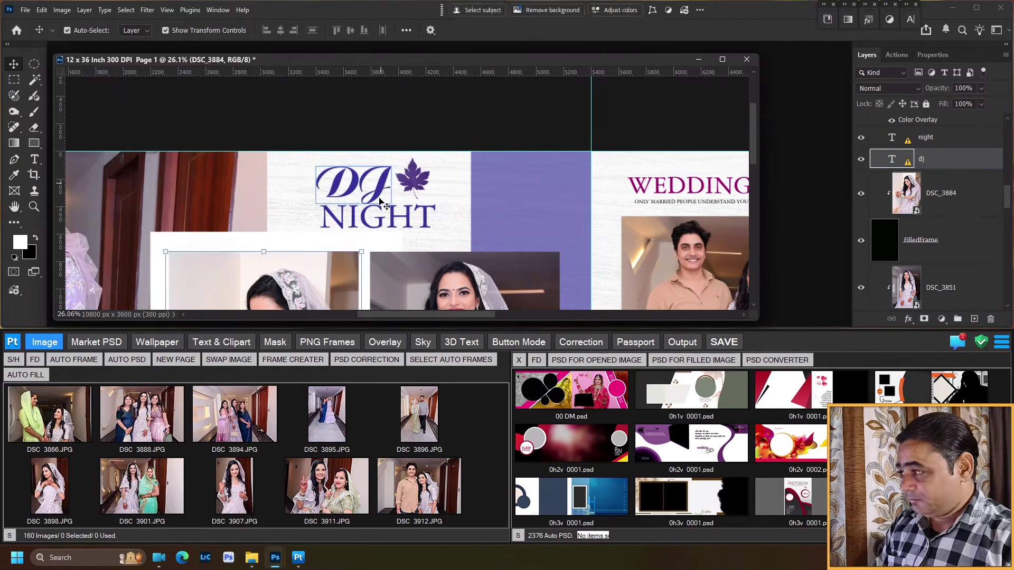
pyautogui.press('Delete')
pyautogui.press('Delete')
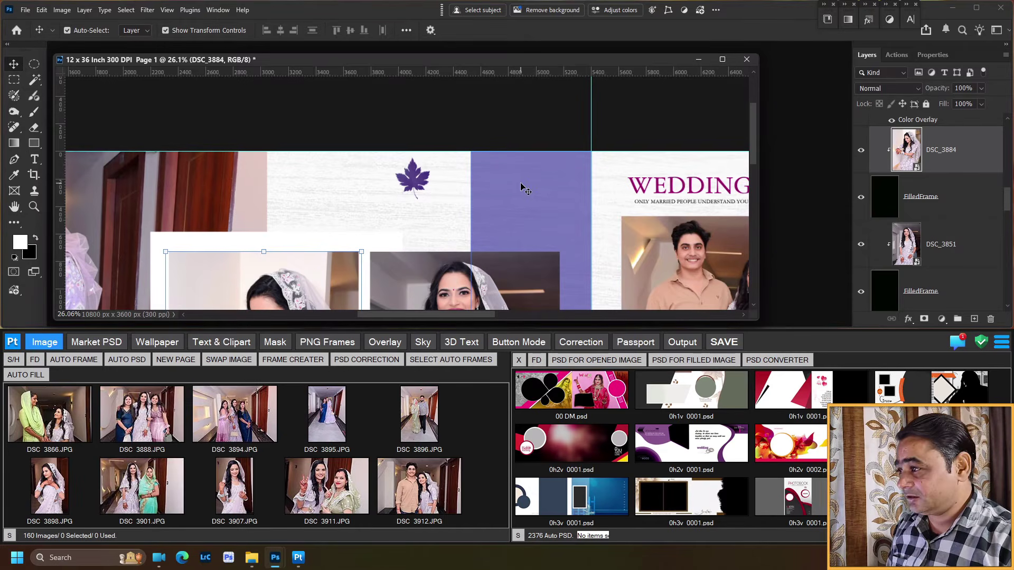
# Step: Place the Great Memories clipart, Clipart_0027, and scale it down to fit the blank area above the two portrait photos
pyautogui.keyDown('ctrl'); pyautogui.rightClick(487, 187); pyautogui.keyUp('ctrl')
pyautogui.click(499, 192)
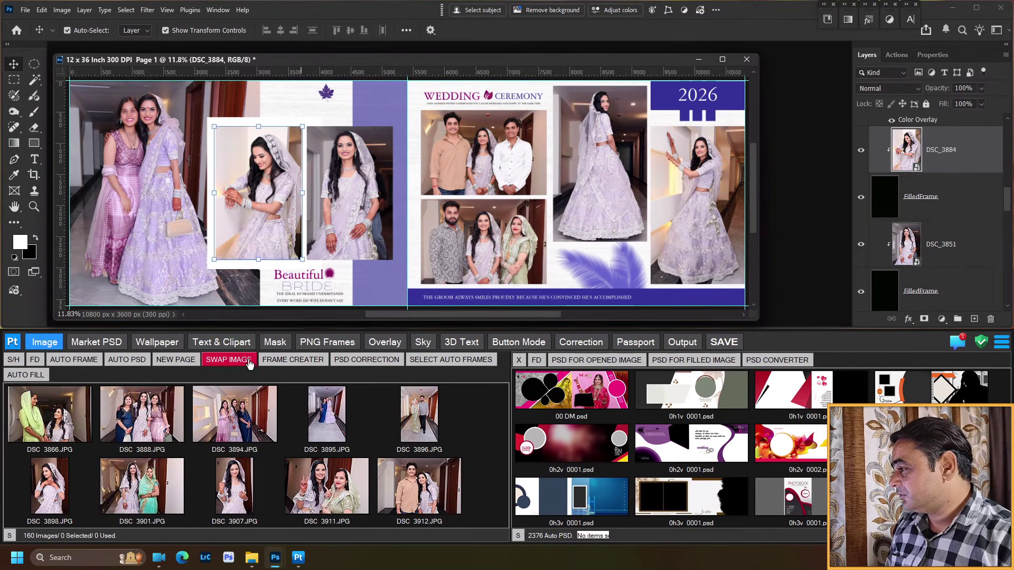
pyautogui.click(233, 346)
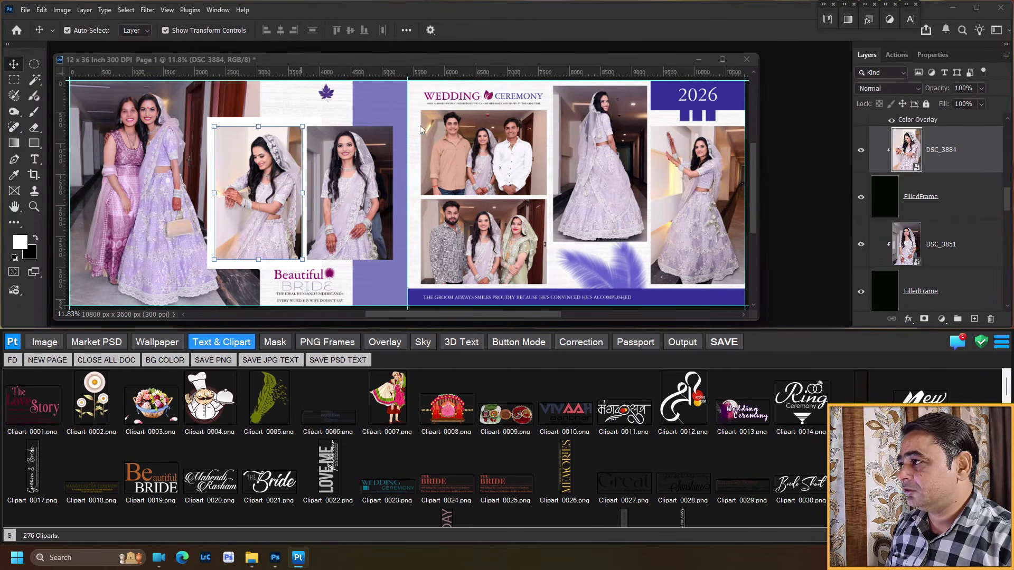
pyautogui.click(632, 487)
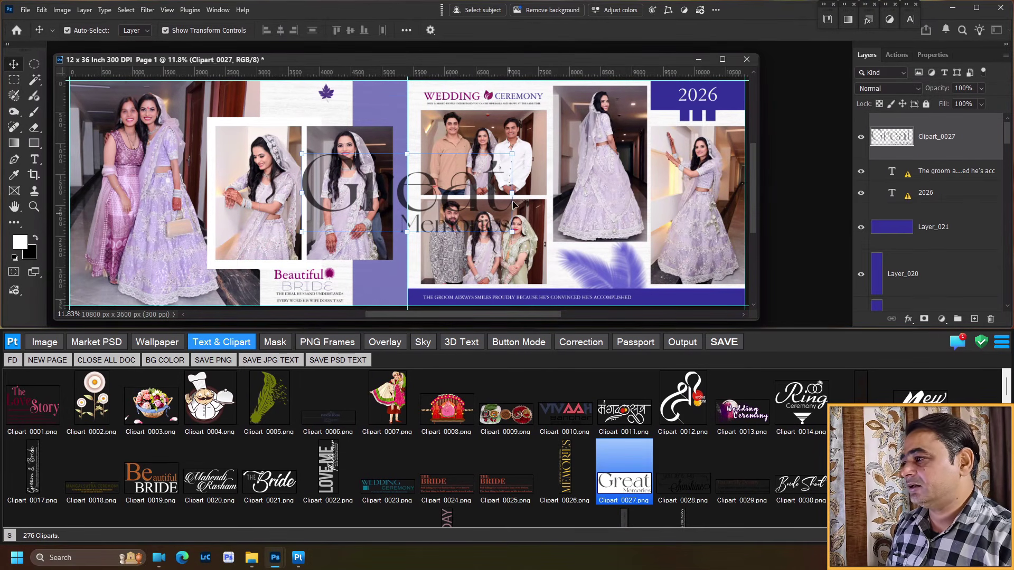
pyautogui.moveTo(513, 193); pyautogui.dragTo(325, 108)
pyautogui.scroll(5, 325, 108)
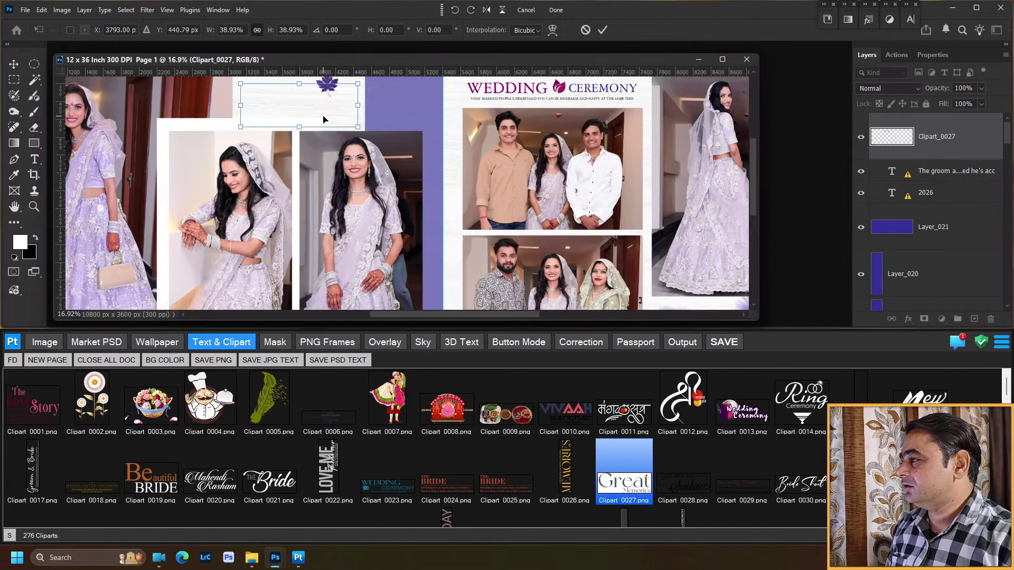
pyautogui.moveTo(461, 235); pyautogui.dragTo(432, 181)
pyautogui.press('Return')
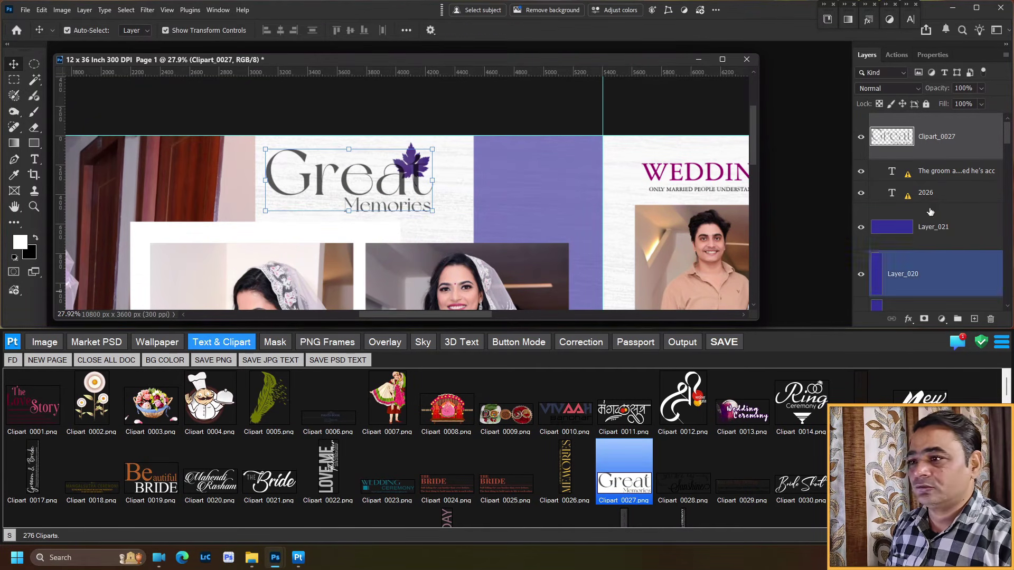
# Step: Shrink the purple maple leaf on Layer_015 slightly and move it beside the end of the word Memories
pyautogui.scroll(-4, 935, 213)
pyautogui.scroll(-6, 935, 213)
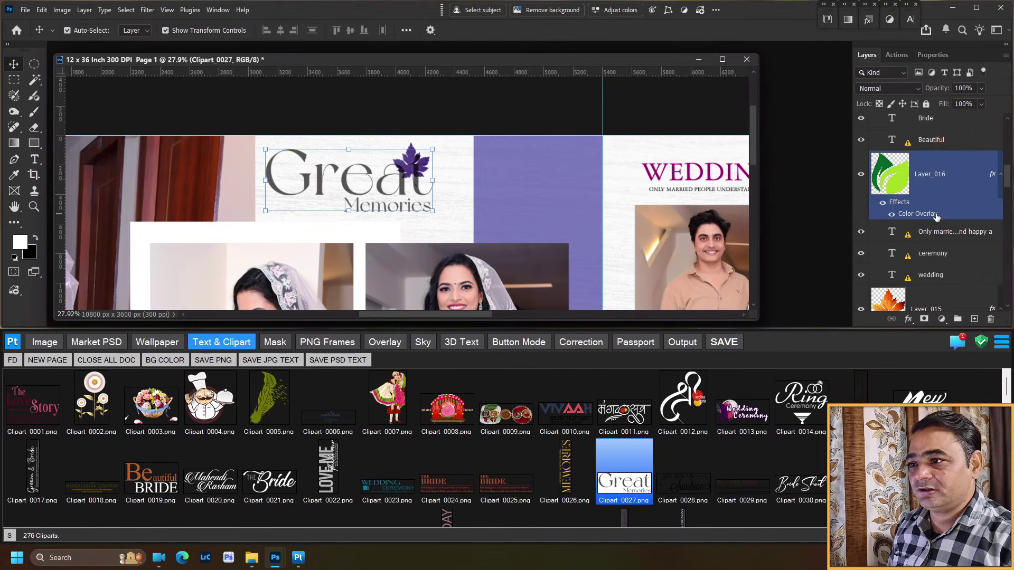
pyautogui.click(929, 169)
pyautogui.hotkey('ctrl', 't')
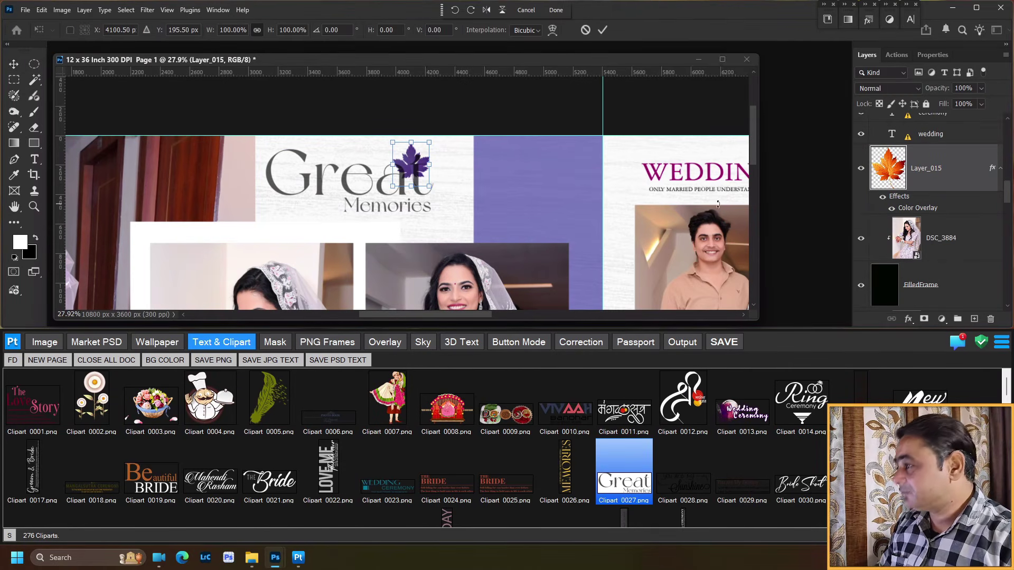
pyautogui.moveTo(410, 161); pyautogui.dragTo(448, 213)
pyautogui.press('Return')
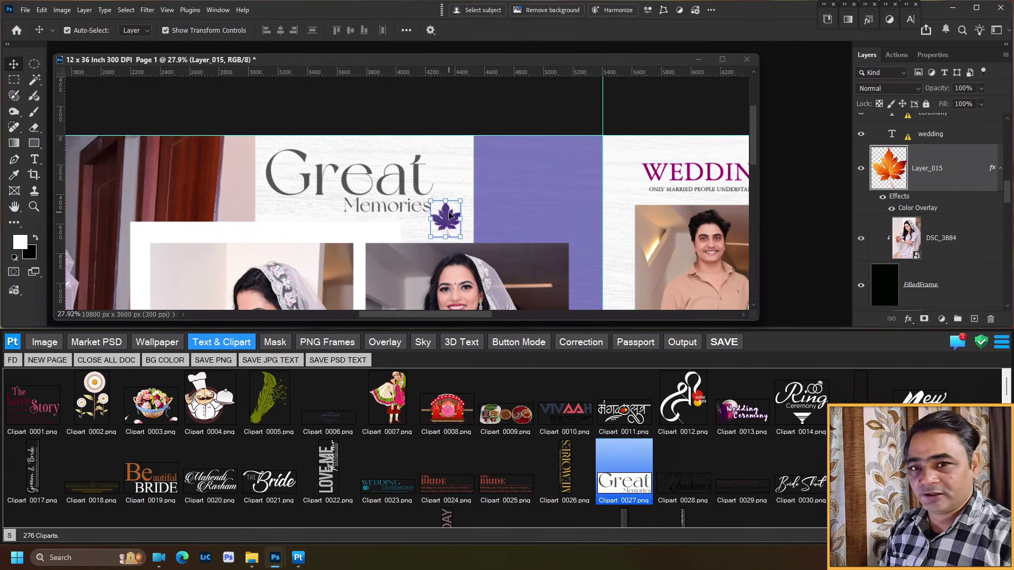
# Step: Nudge the Great Memories clipart slightly away from the maple leaf and fit the whole spread on screen
pyautogui.click(405, 185)
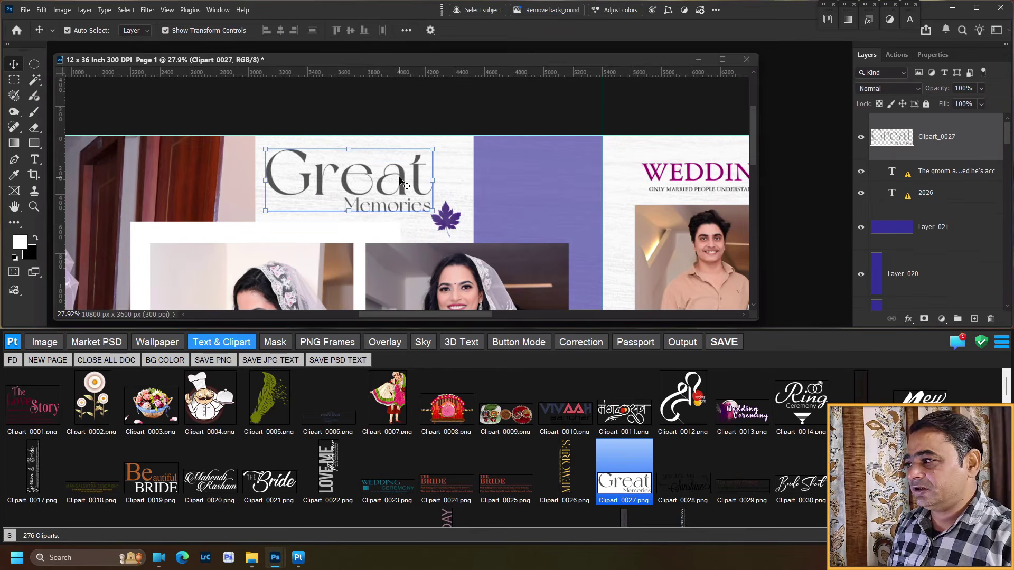
pyautogui.moveTo(405, 184); pyautogui.dragTo(401, 177)
pyautogui.click(559, 190)
pyautogui.rightClick(537, 180)
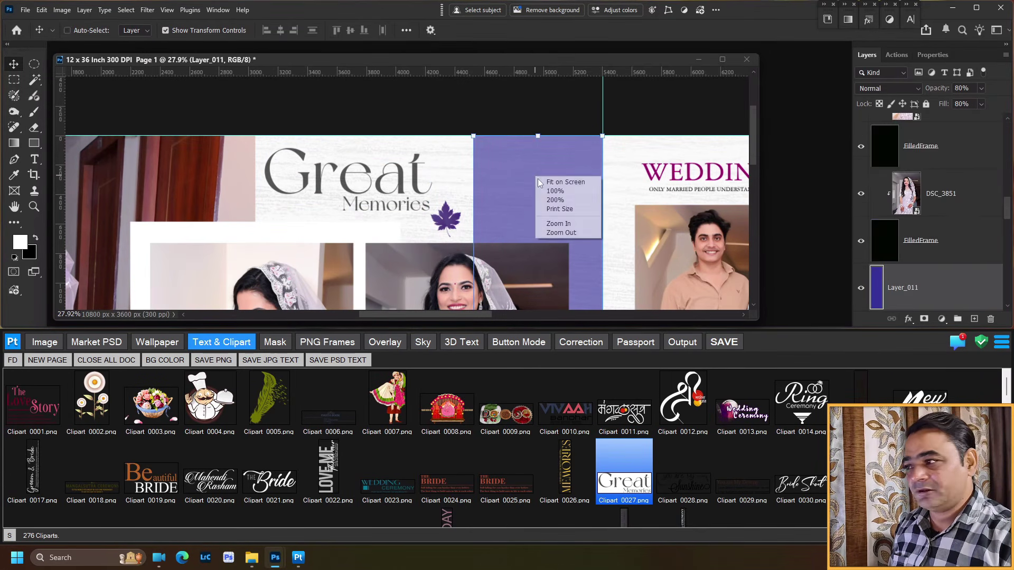
pyautogui.click(549, 182)
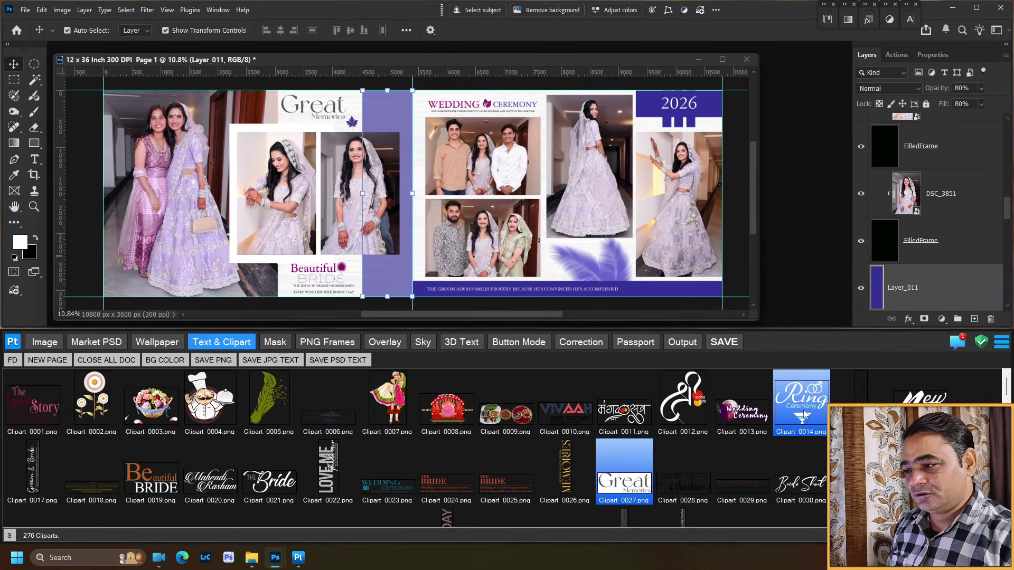
# Step: Save the finished 12 x 36 inch Great Memories spread as an album page and close its document
pyautogui.click(724, 342)
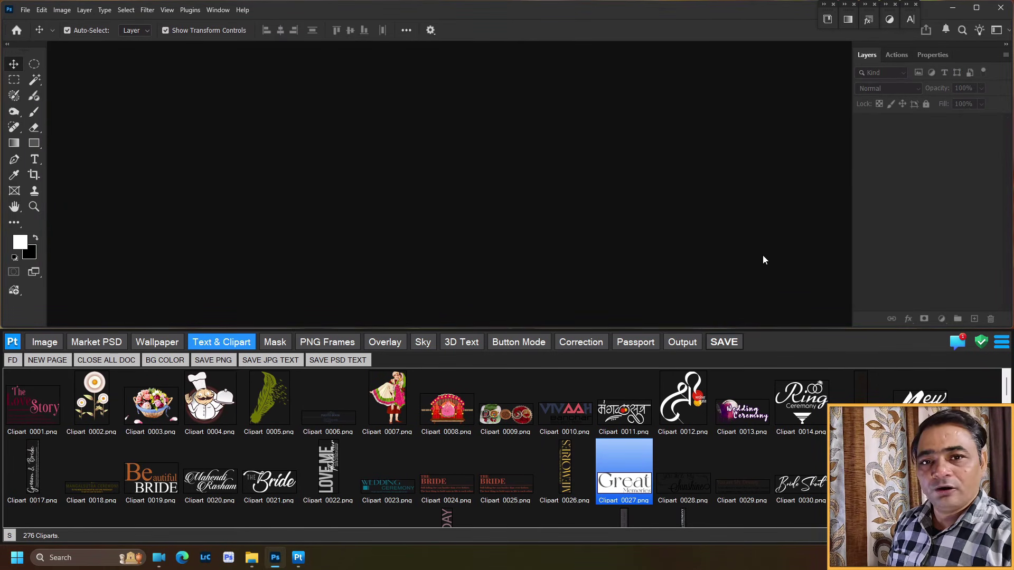
# Step: Open the saved album pages in the Photos viewer and review the spreads Page_0003.jpg and Page_0004.jpg in turn
pyautogui.doubleClick(661, 195)
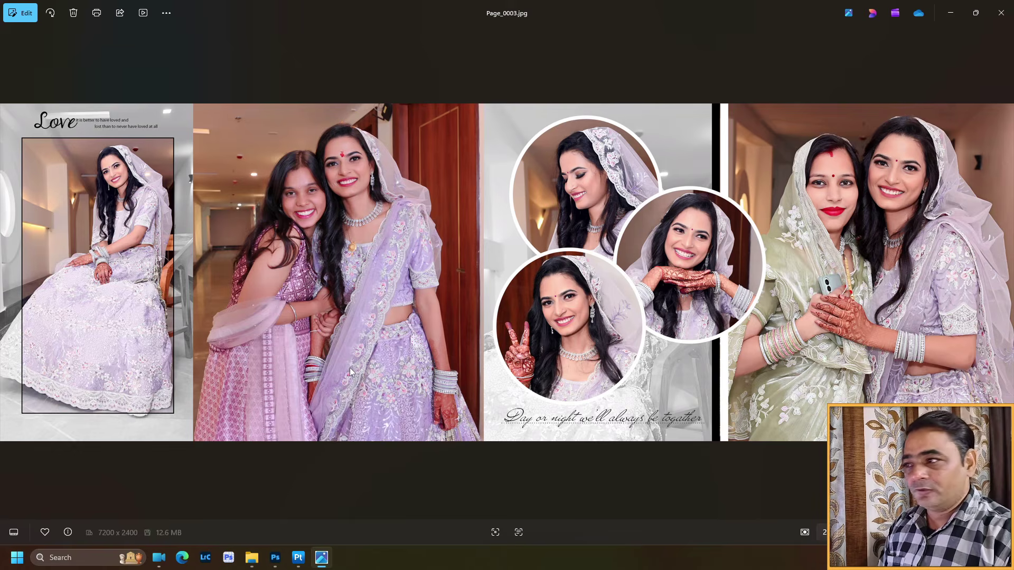
pyautogui.press('Right')
pyautogui.press('Left')
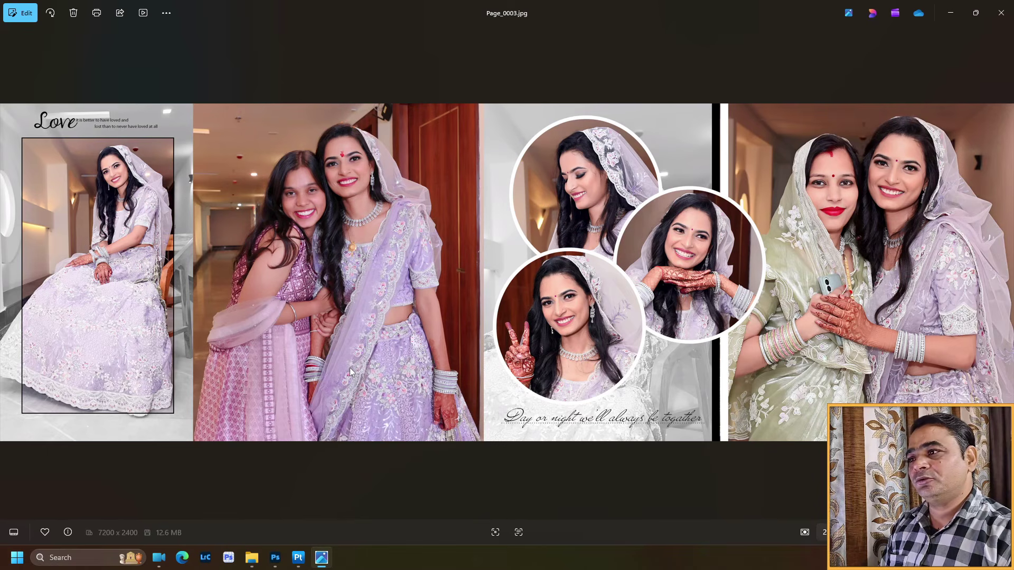
pyautogui.press('Right')
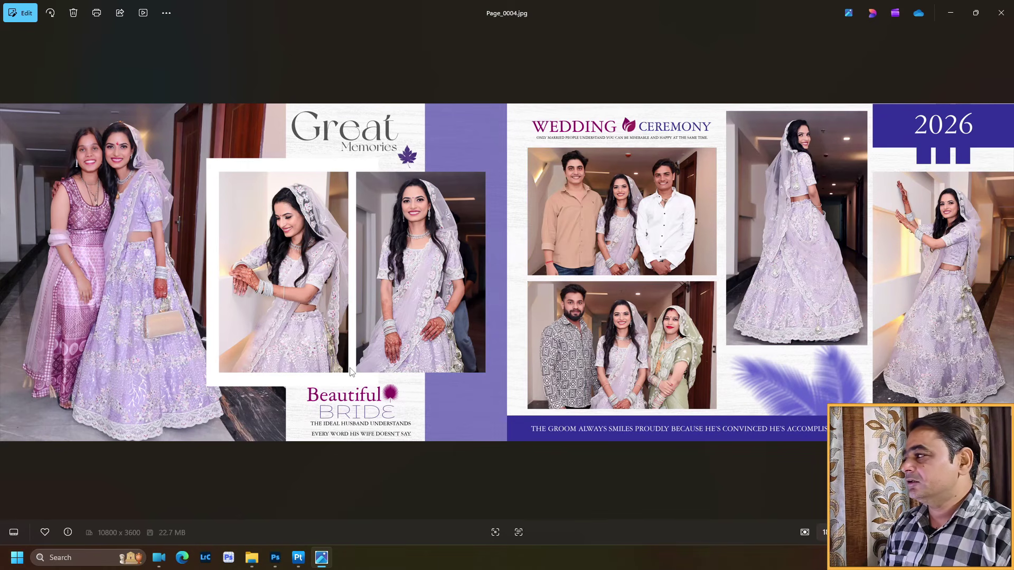
pyautogui.press('Left')
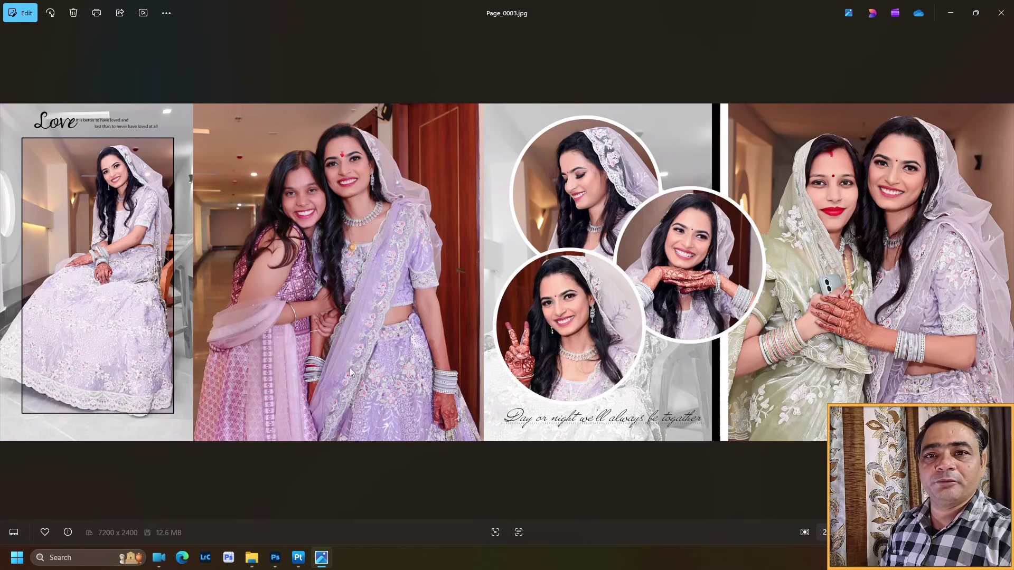
pyautogui.press('Right')
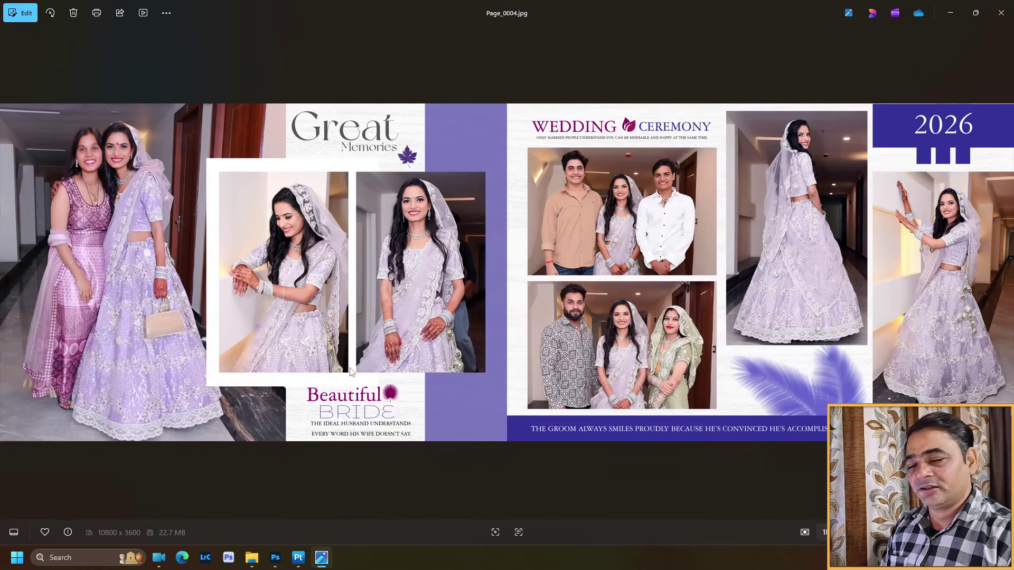